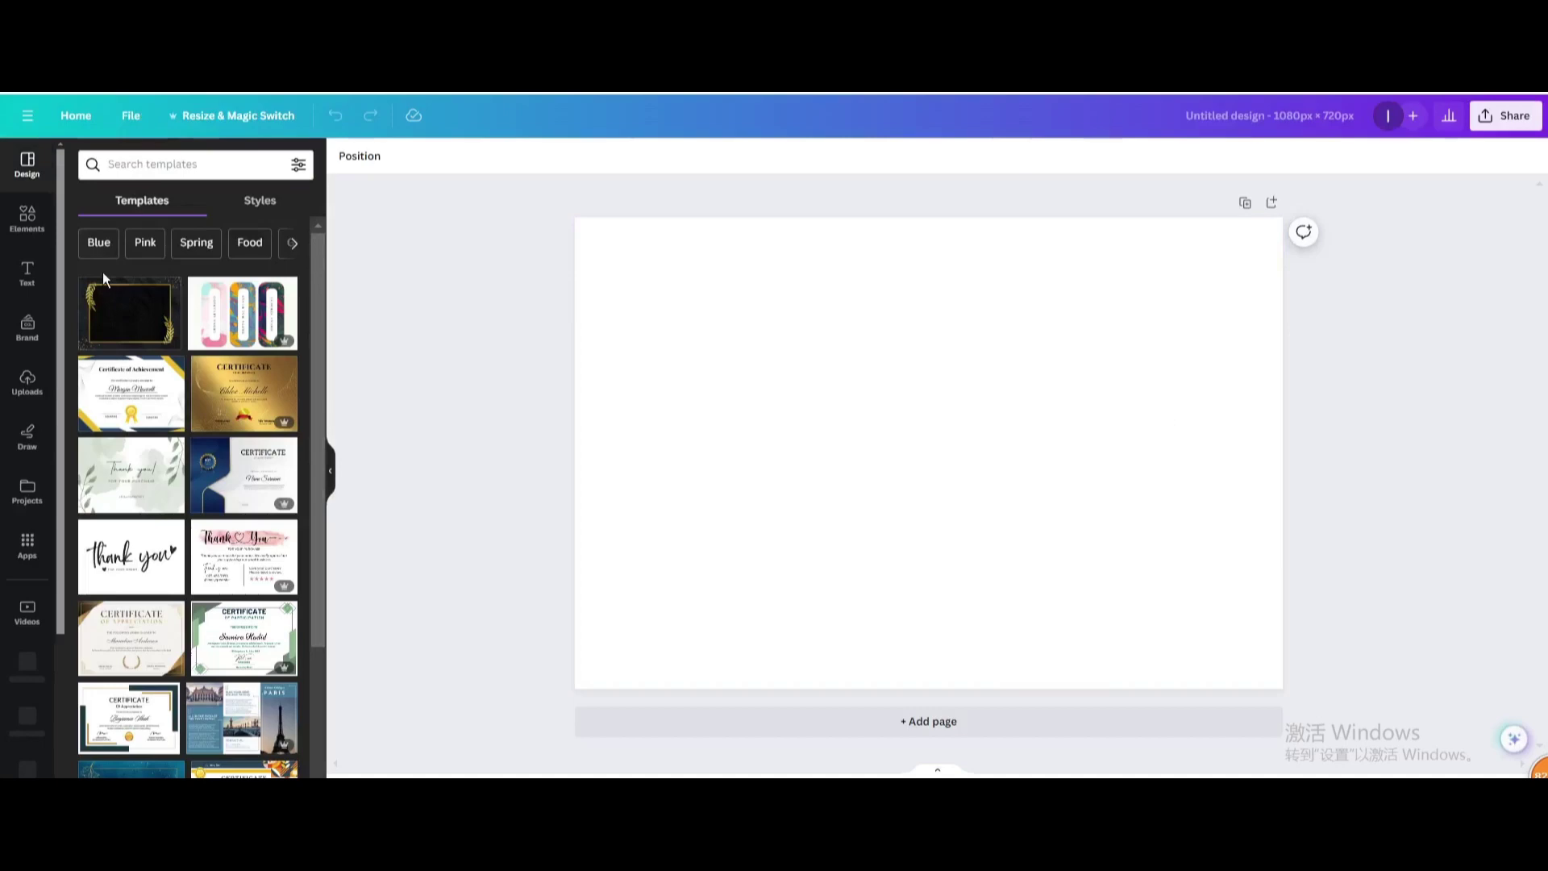
Step: Add a heading with the text 'slice' and make it all uppercase
{"action": "left_click", "coordinate": [26, 273]}
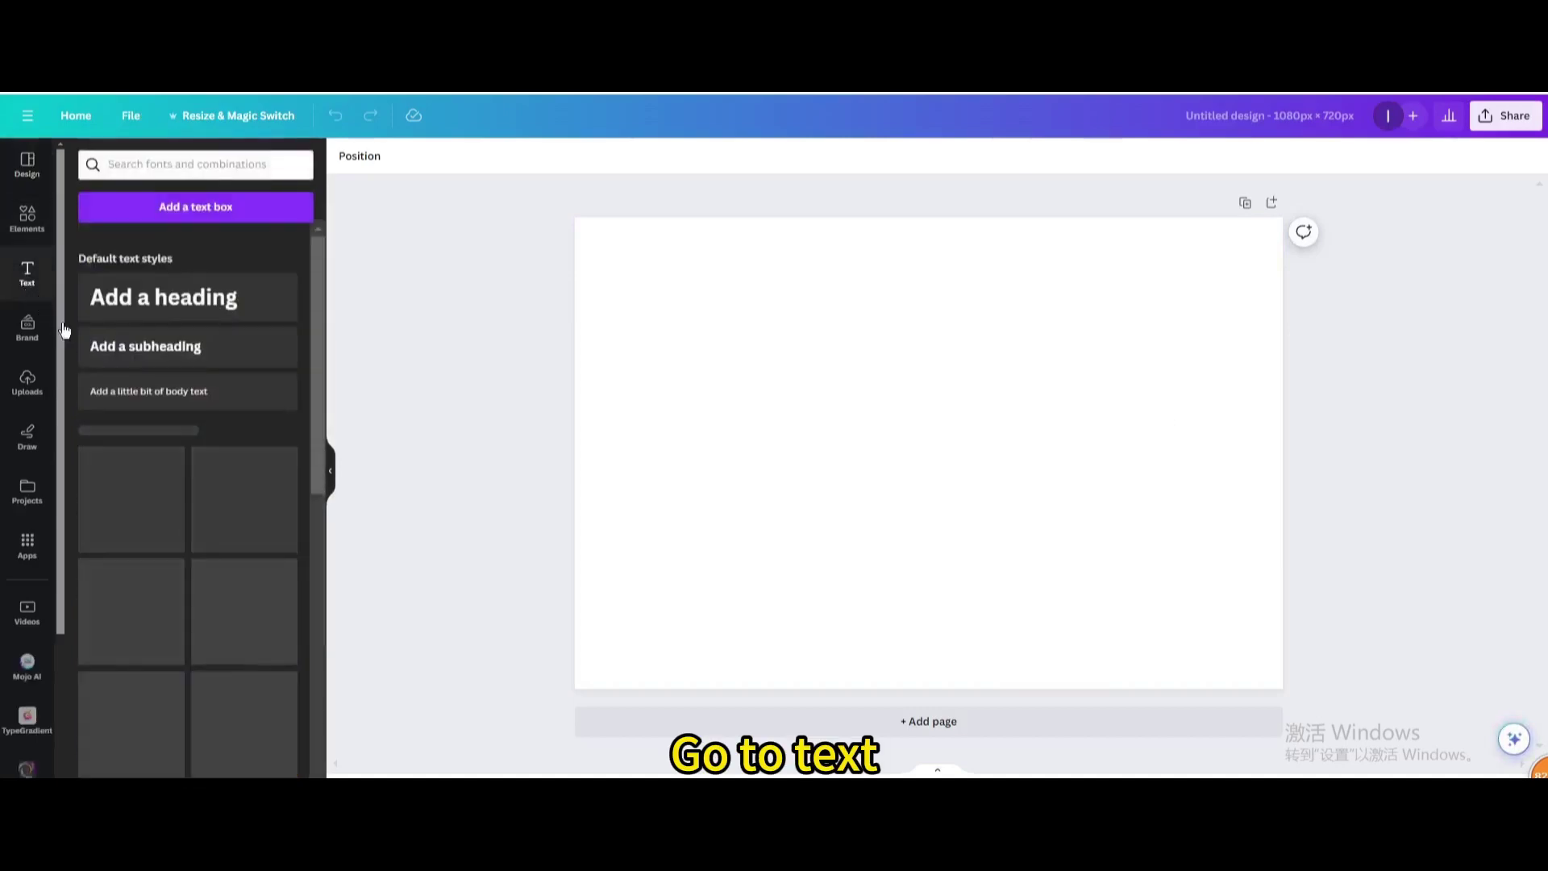
{"action": "left_click", "coordinate": [145, 297]}
{"action": "type", "text": "slic"}
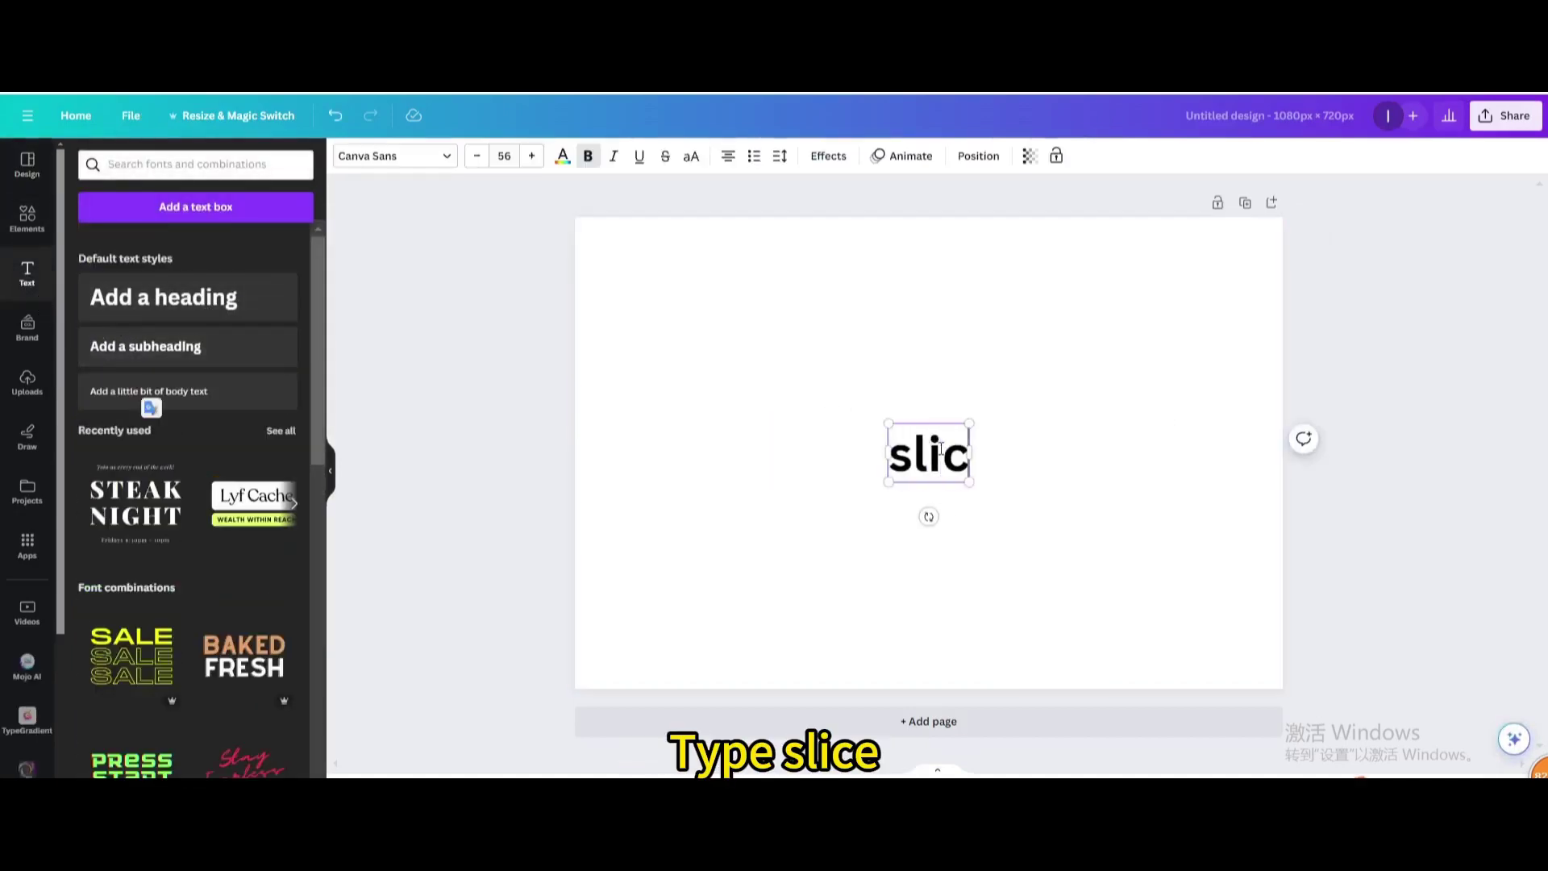
{"action": "type", "text": "e"}
{"action": "left_click", "coordinate": [679, 319]}
{"action": "left_click", "coordinate": [691, 155]}
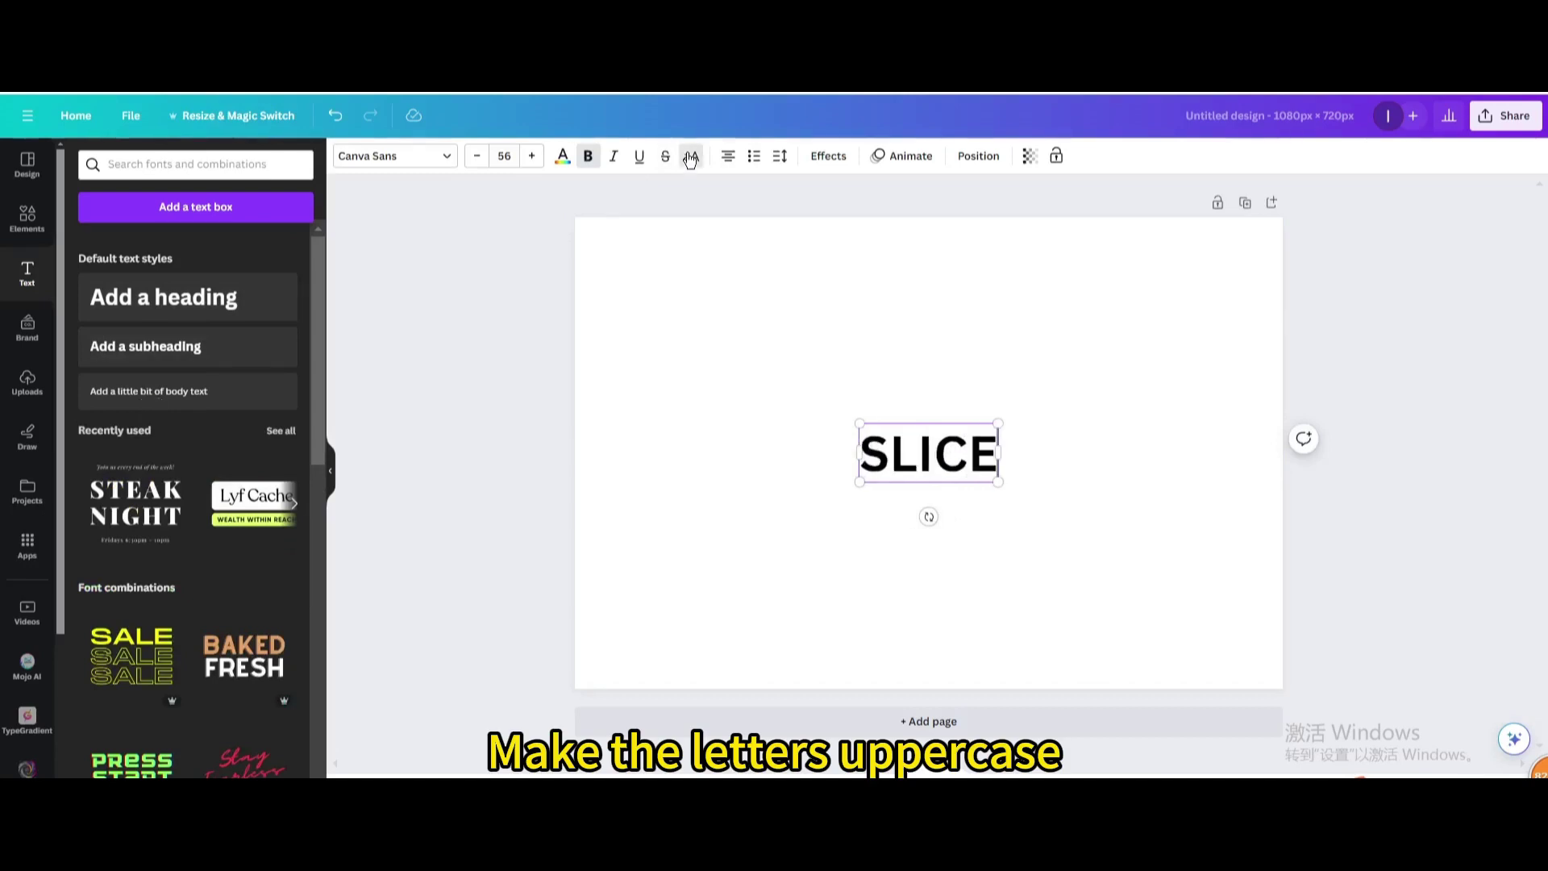
Step: Set SLICE in Anton, colour it purple, and enlarge it across most of the page
{"action": "left_click", "coordinate": [446, 156]}
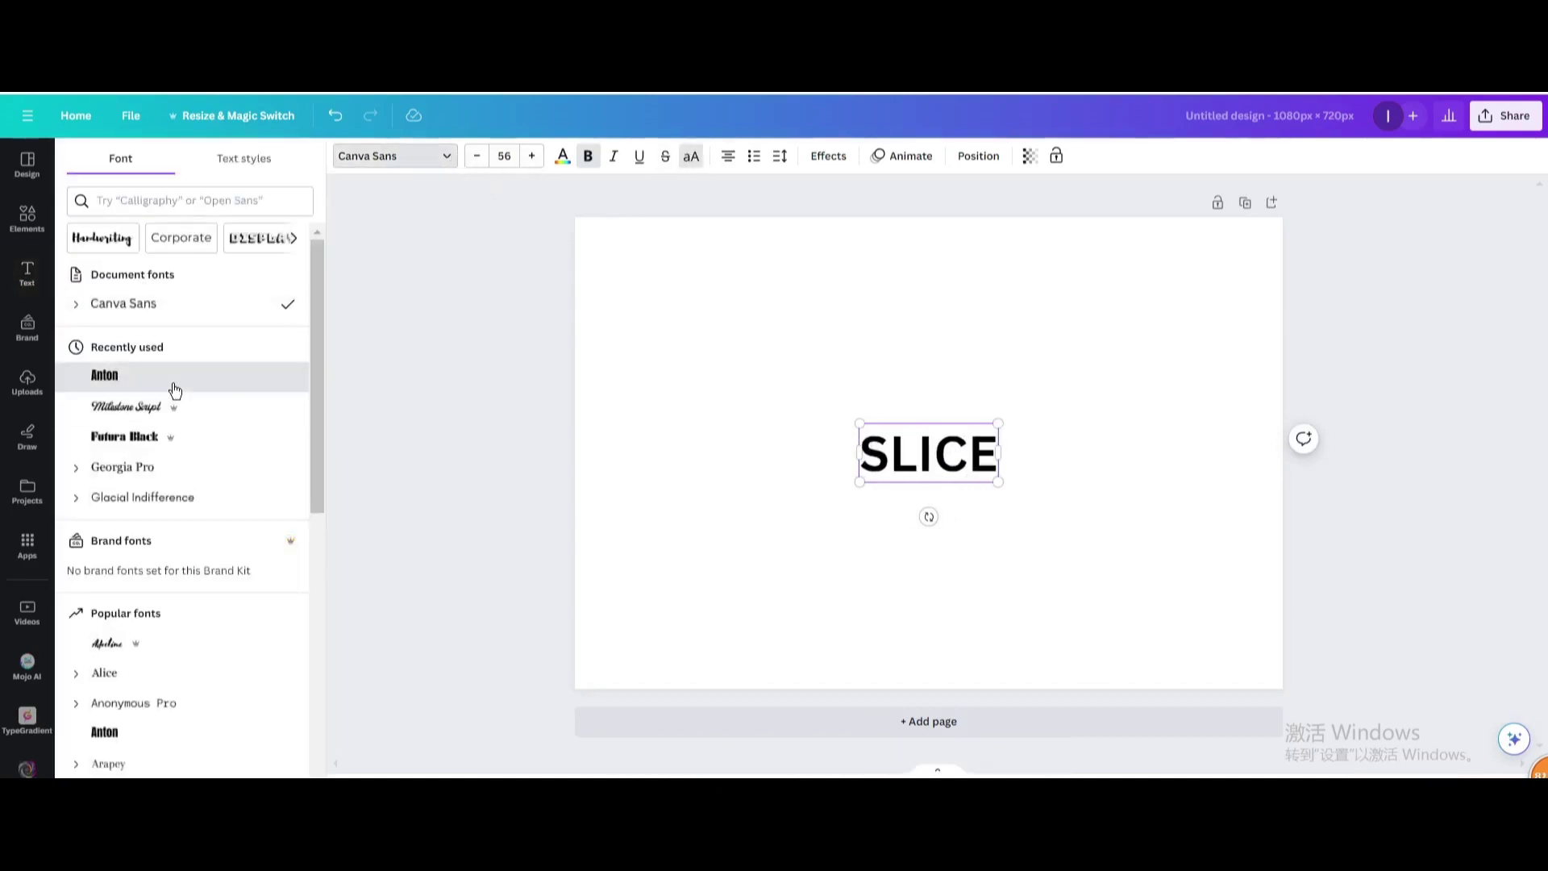
{"action": "left_click", "coordinate": [104, 375]}
{"action": "left_click", "coordinate": [563, 155]}
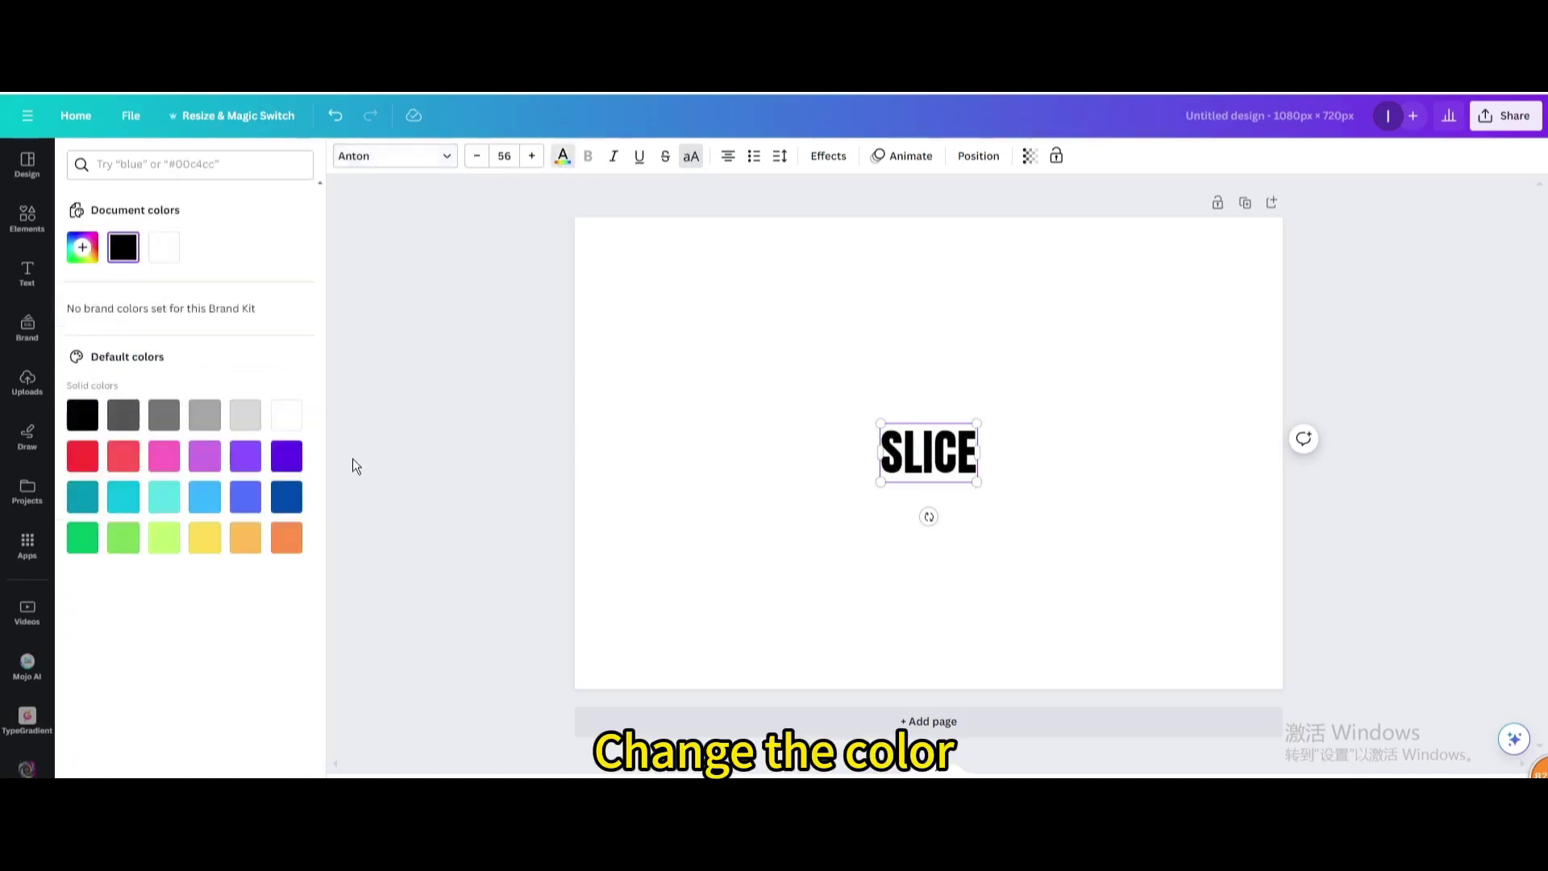
{"action": "left_click", "coordinate": [288, 457]}
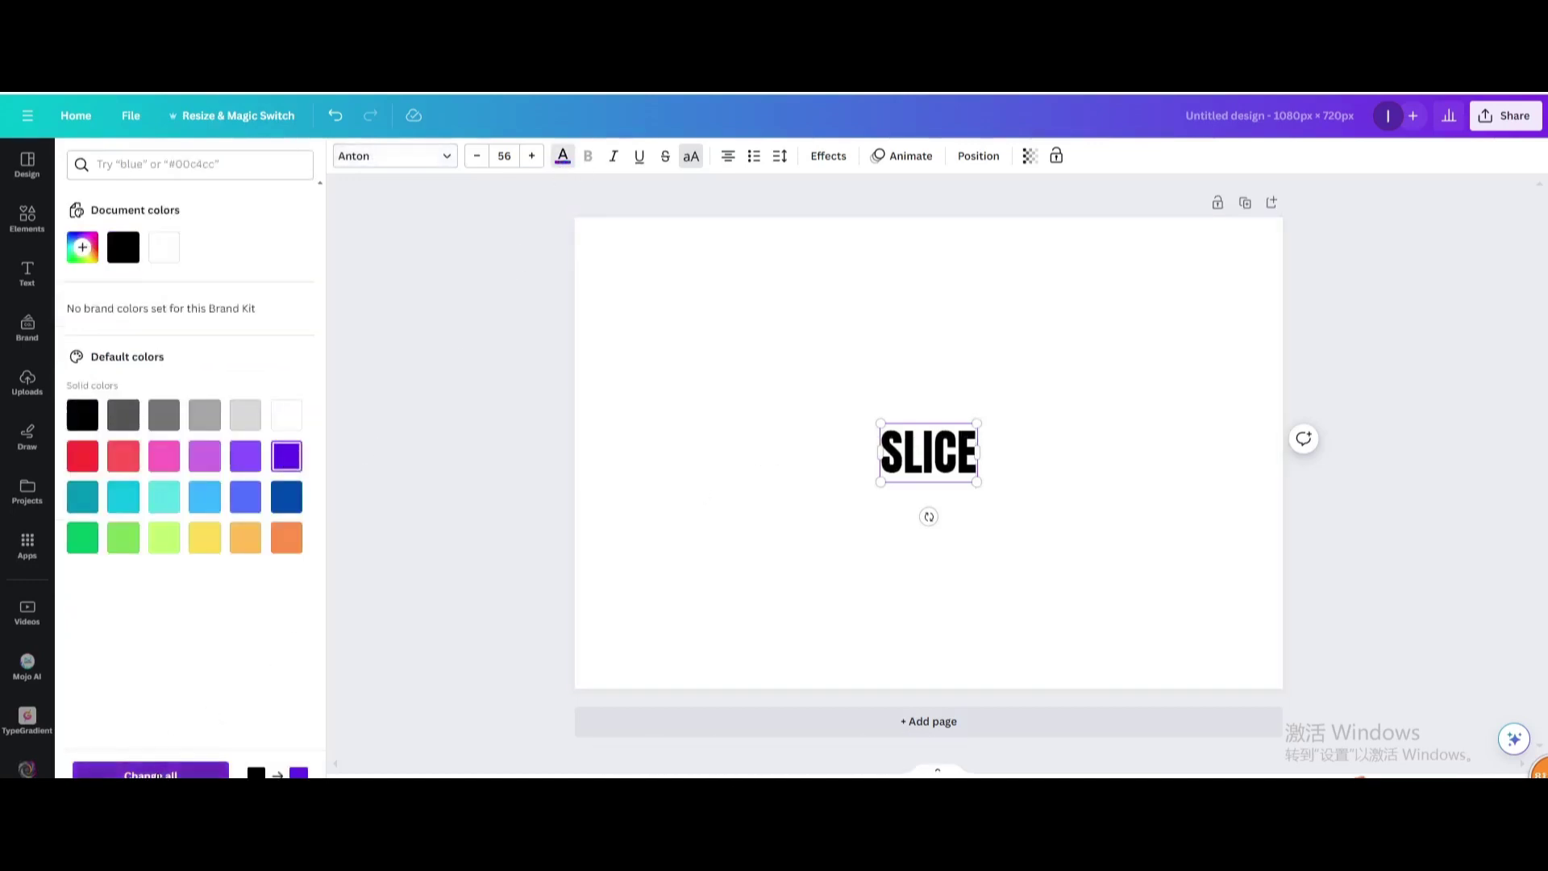
{"action": "left_click_drag", "start_coordinate": [881, 425], "coordinate": [623, 268]}
{"action": "left_click_drag", "start_coordinate": [975, 481], "coordinate": [1201, 704]}
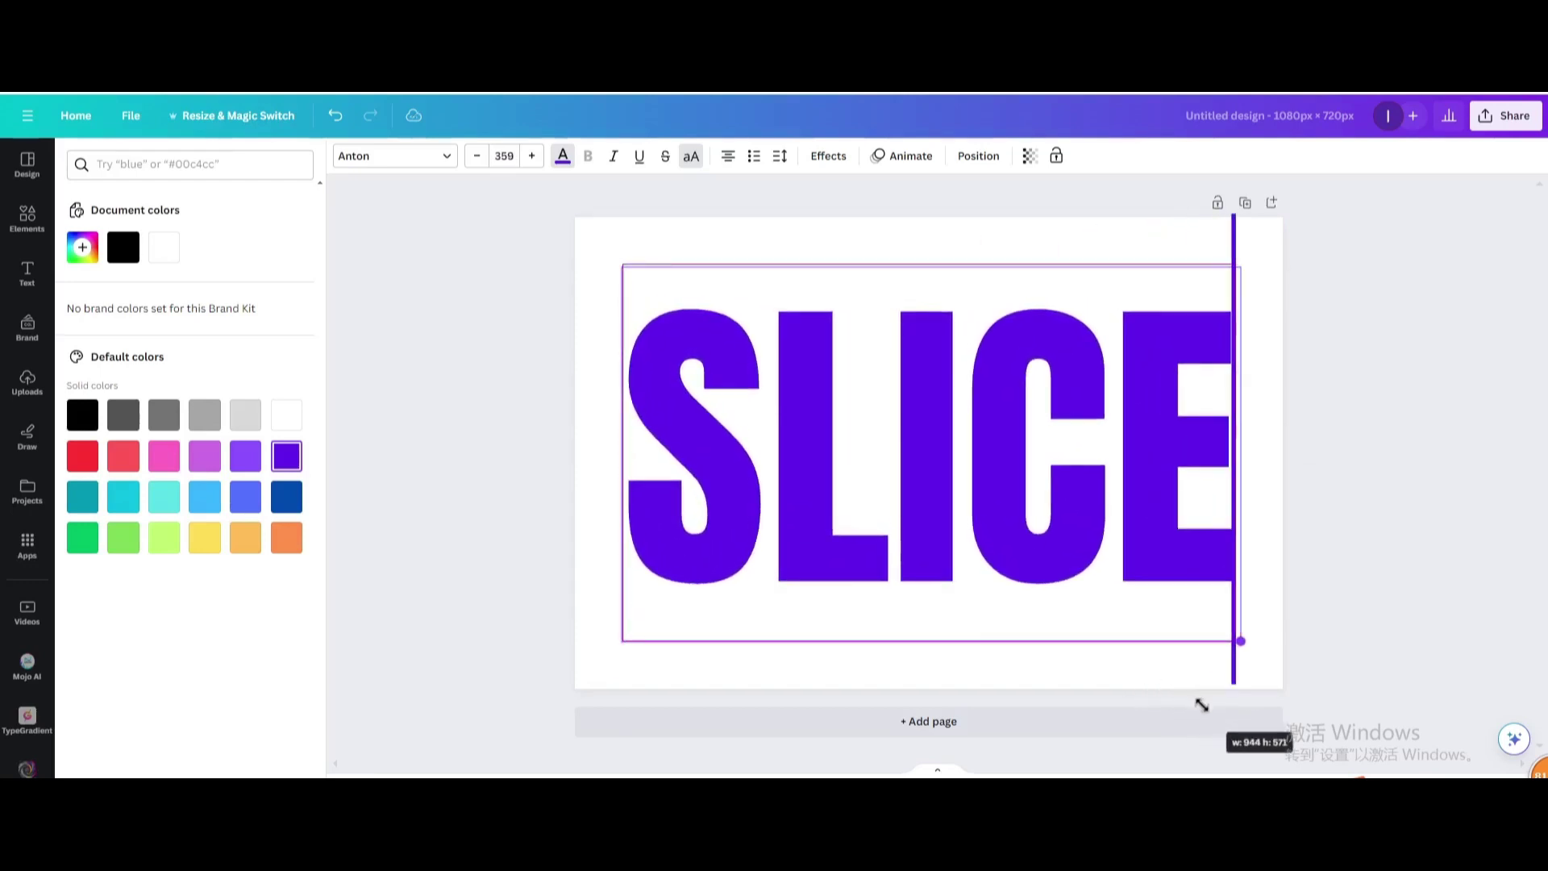
Step: Drag SLICE to the page centre and align it to the page middle
{"action": "left_click", "coordinate": [1137, 417]}
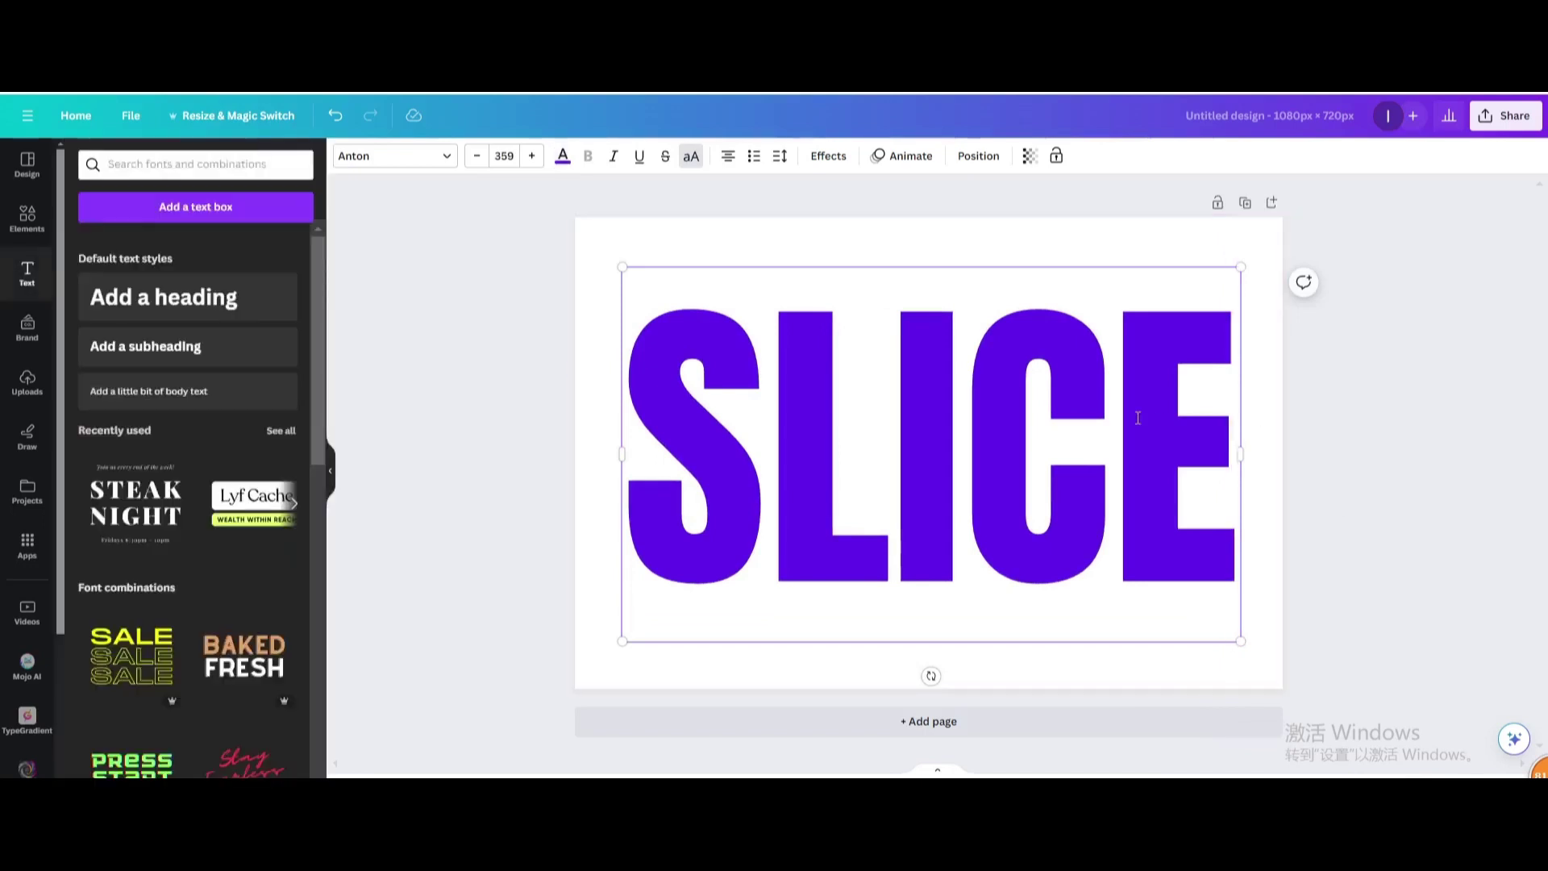
{"action": "left_click", "coordinate": [579, 384]}
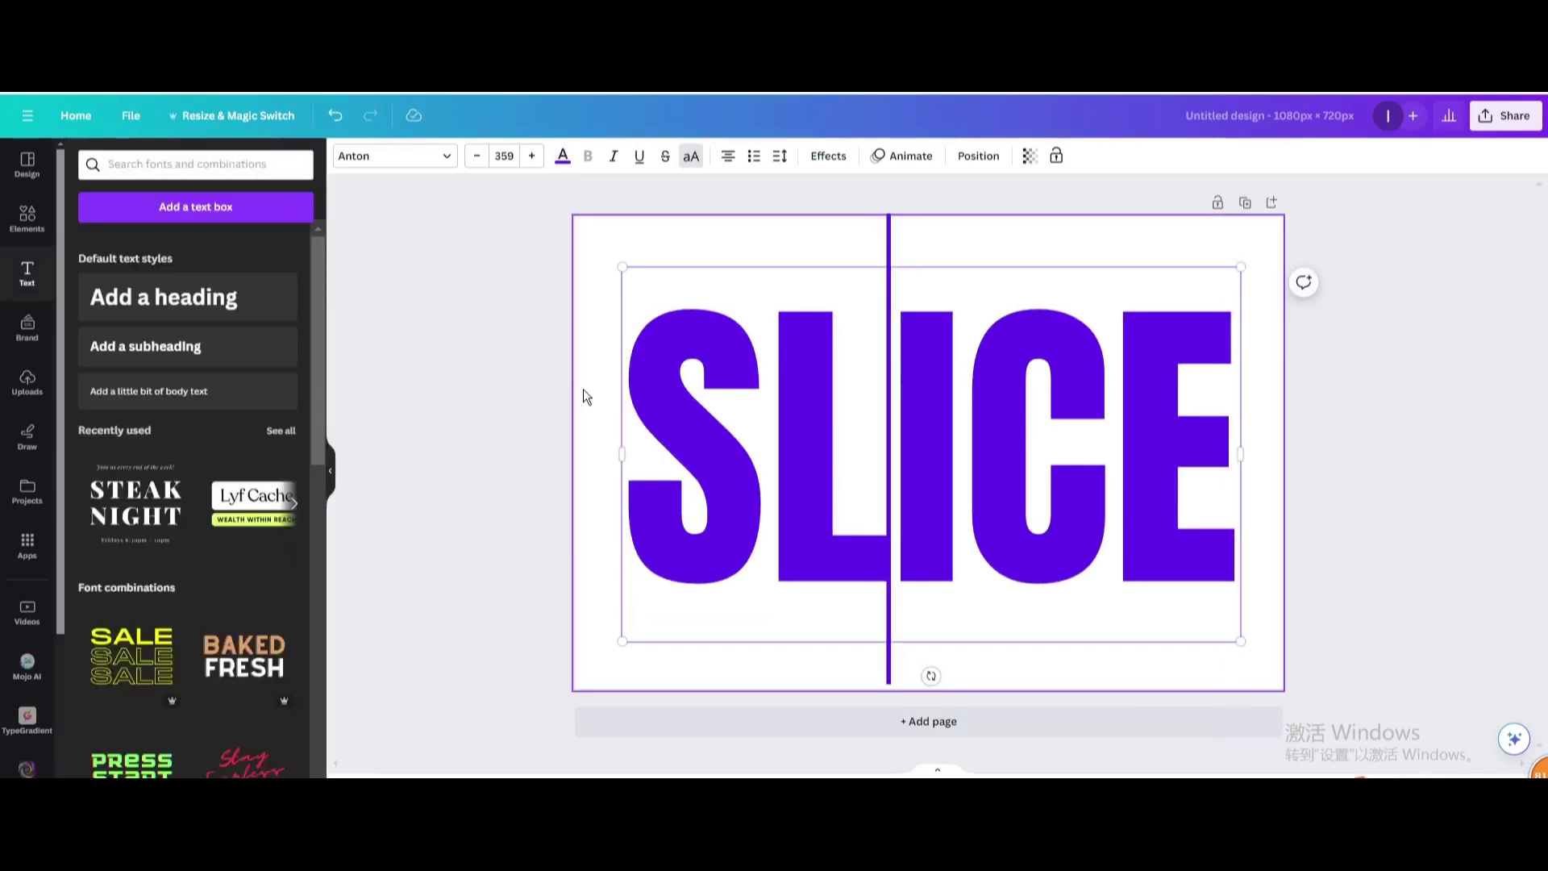
{"action": "left_click", "coordinate": [786, 403]}
{"action": "left_click_drag", "start_coordinate": [878, 425], "coordinate": [871, 429]}
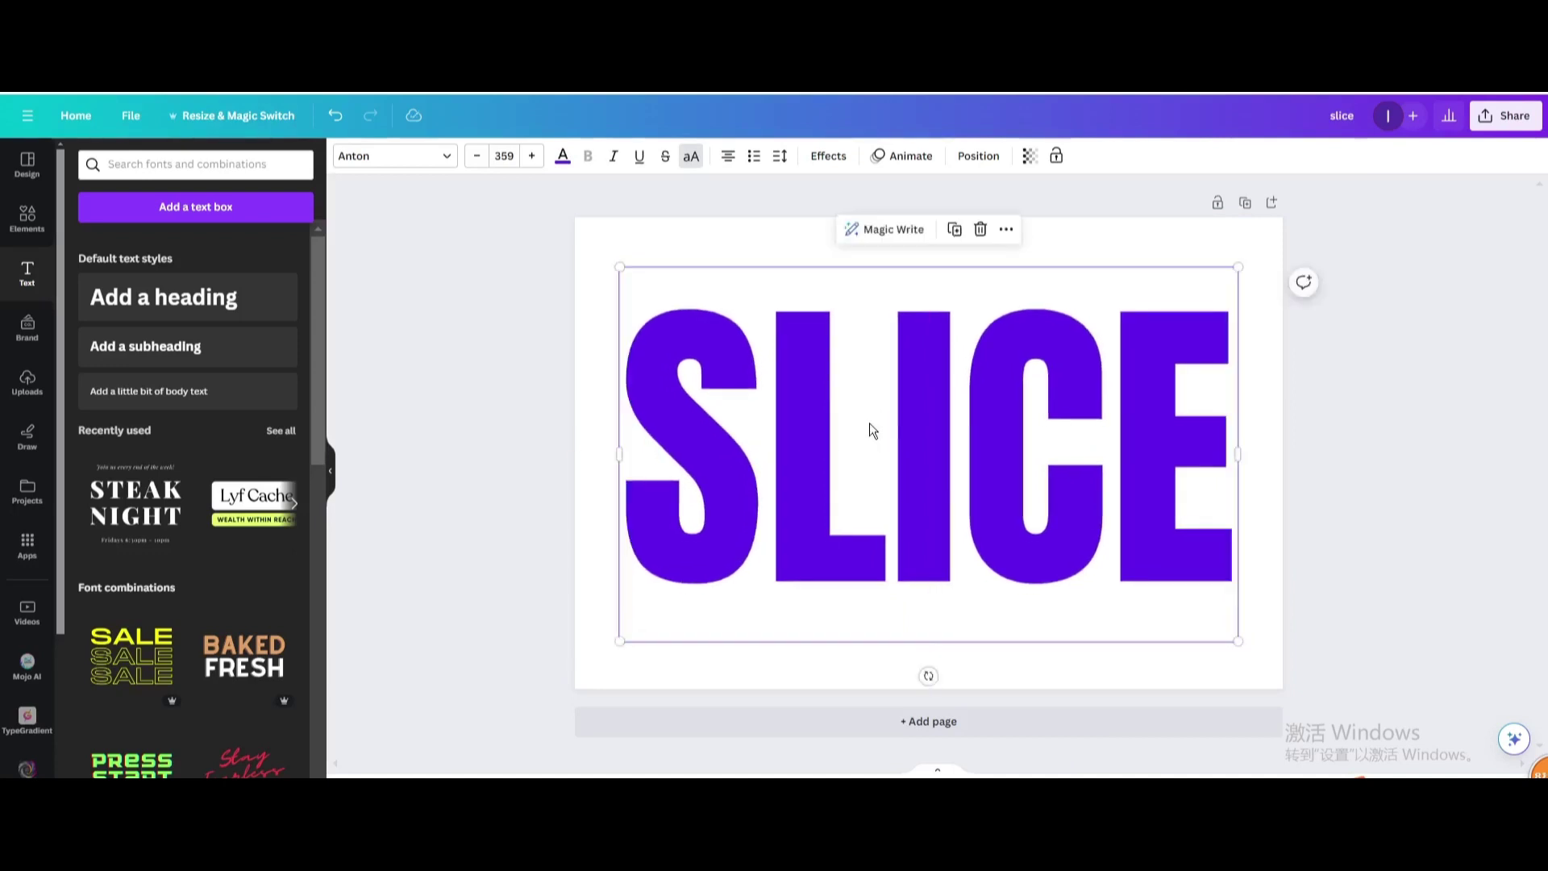
{"action": "left_click", "coordinate": [976, 156]}
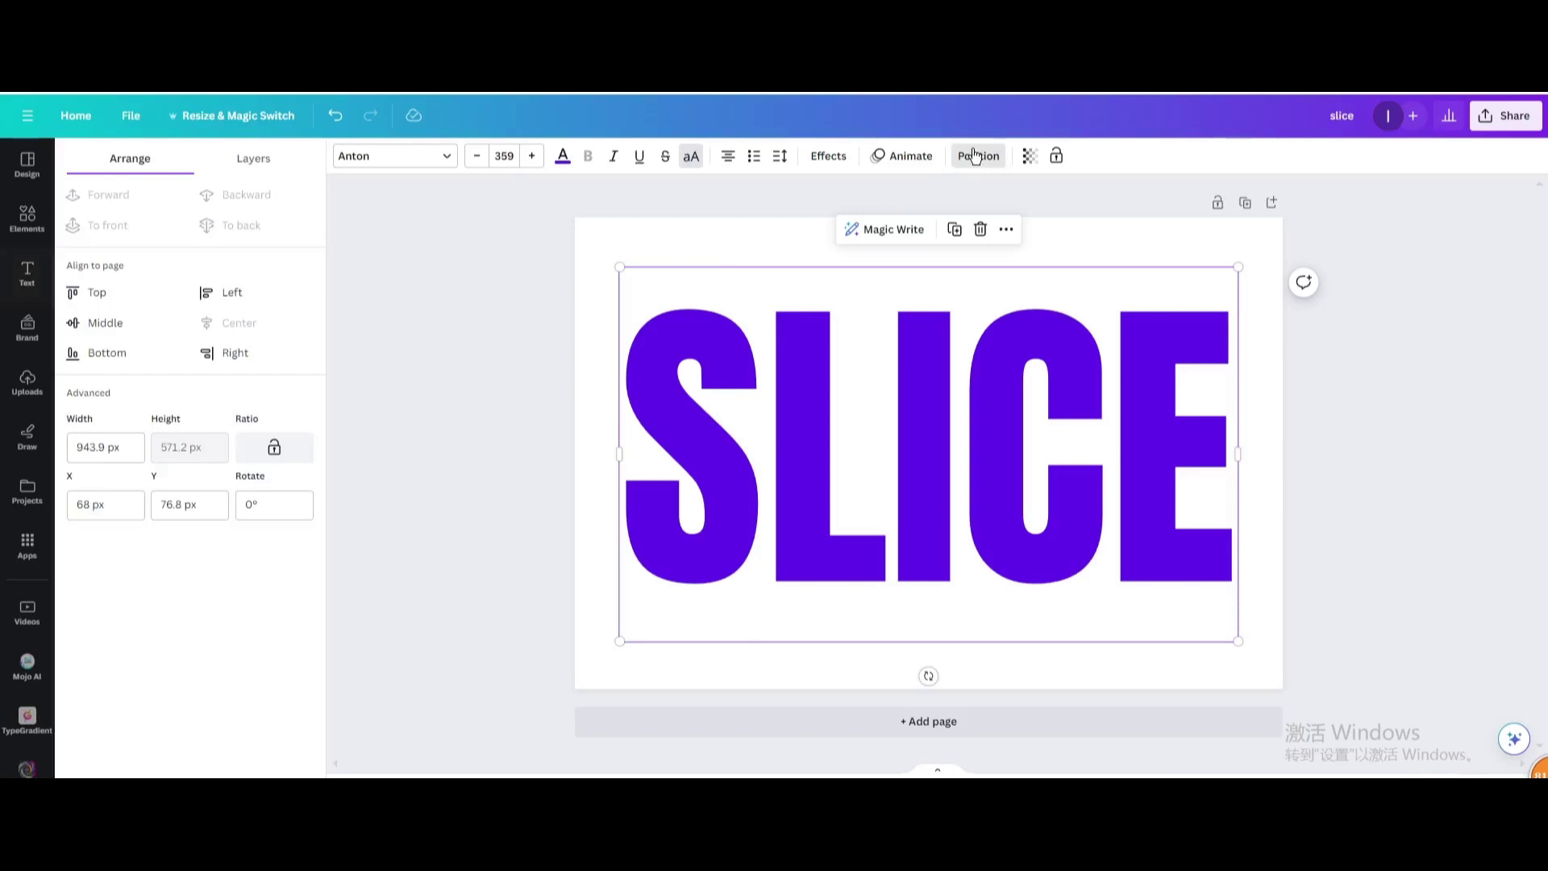
{"action": "left_click", "coordinate": [75, 325]}
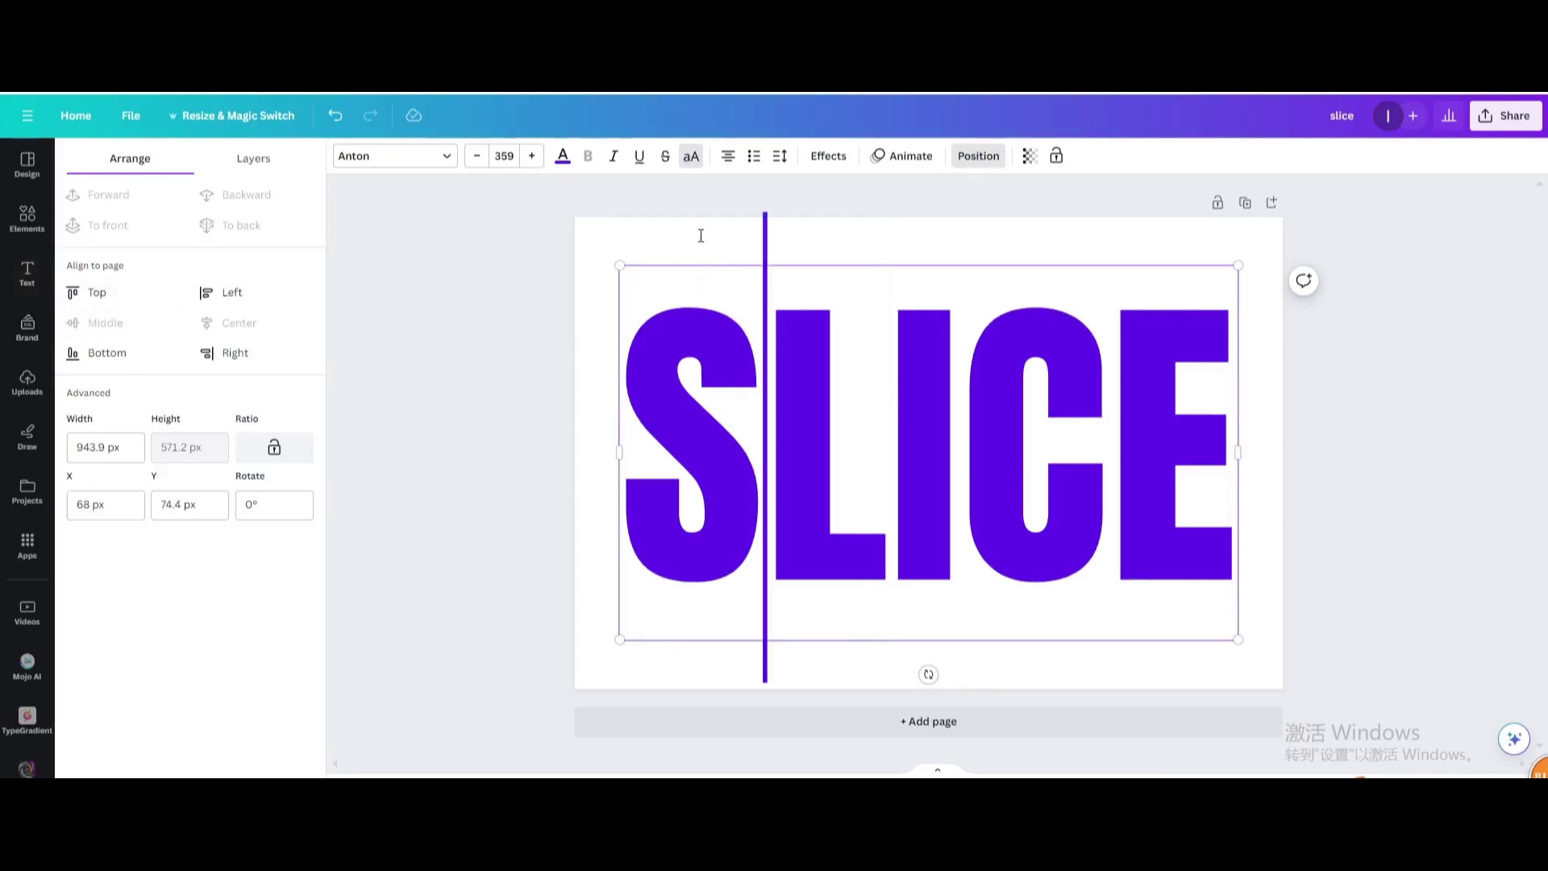
Step: Duplicate the SLICE heading and line the copy up exactly over the original
{"action": "left_click", "coordinate": [630, 411]}
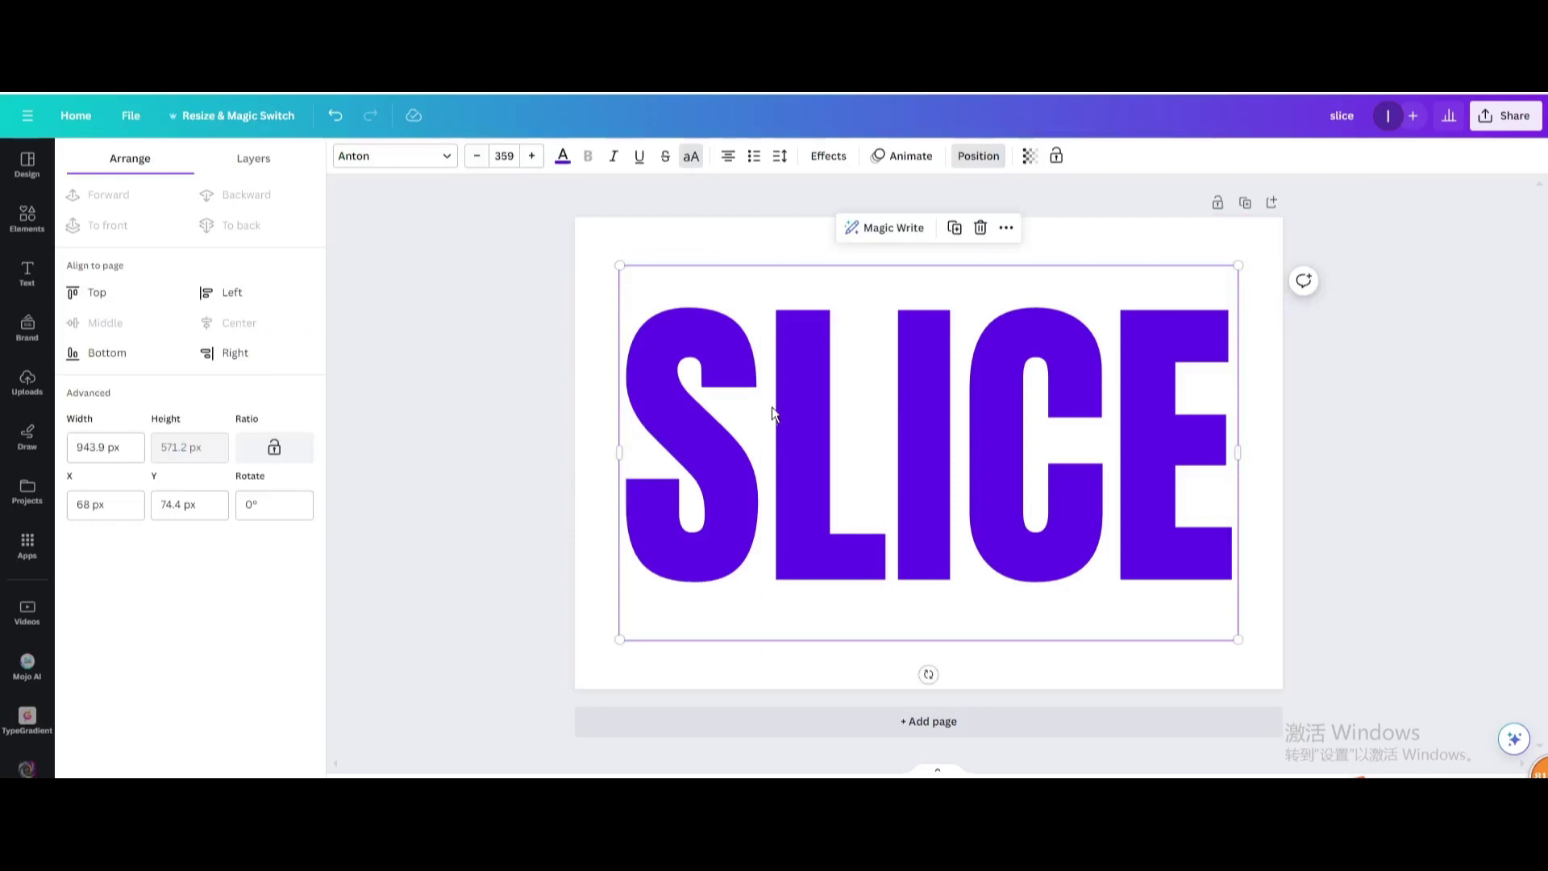
{"action": "left_click", "coordinate": [955, 238]}
{"action": "left_click_drag", "start_coordinate": [915, 381], "coordinate": [912, 378]}
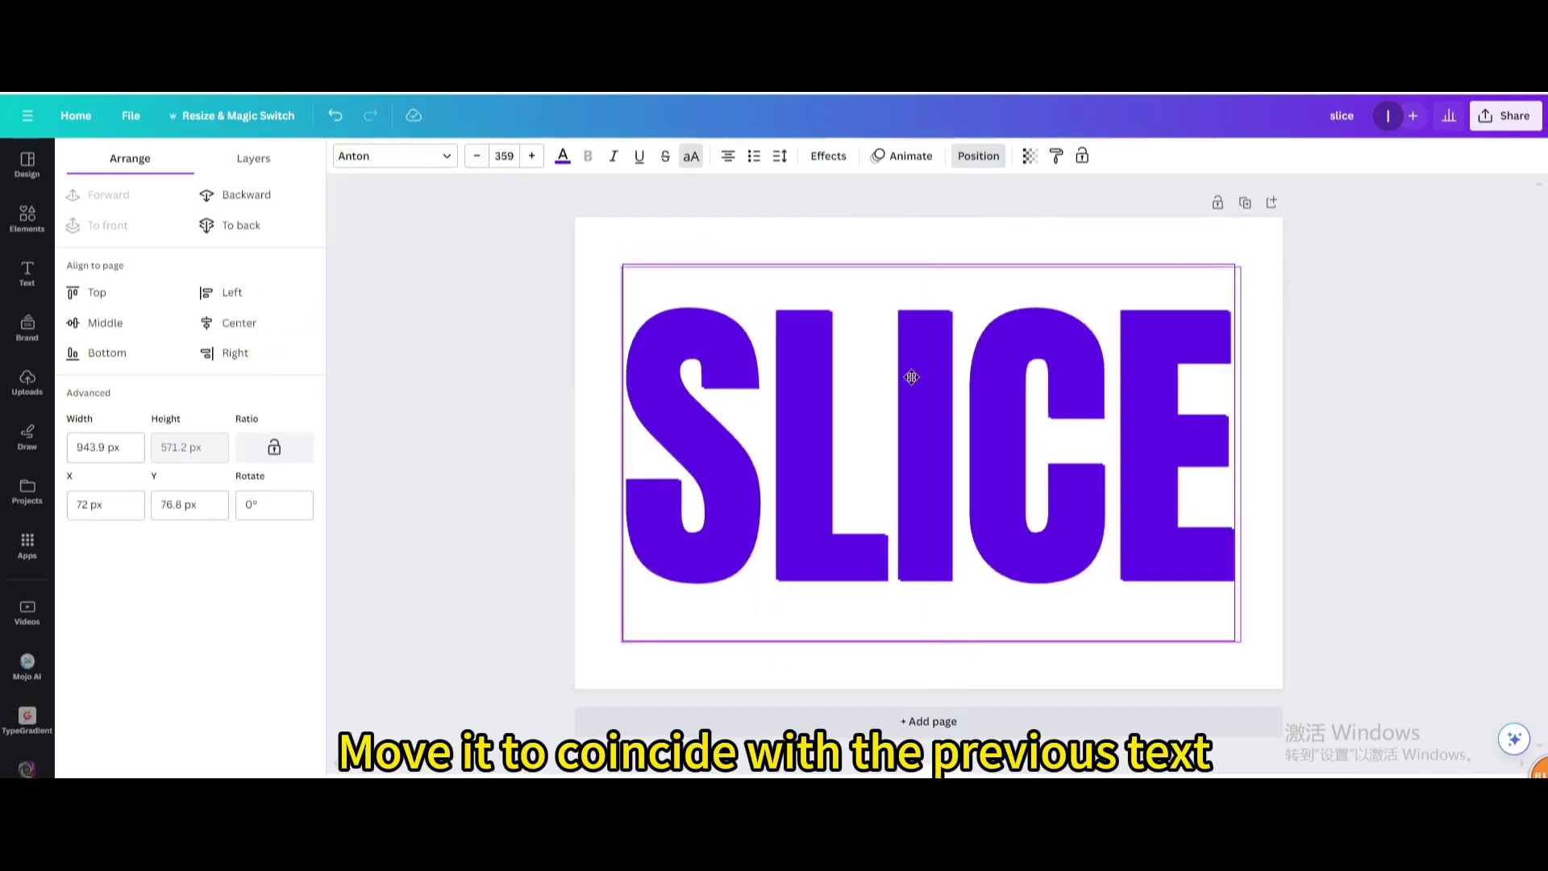
{"action": "left_click_drag", "start_coordinate": [913, 377], "coordinate": [911, 379]}
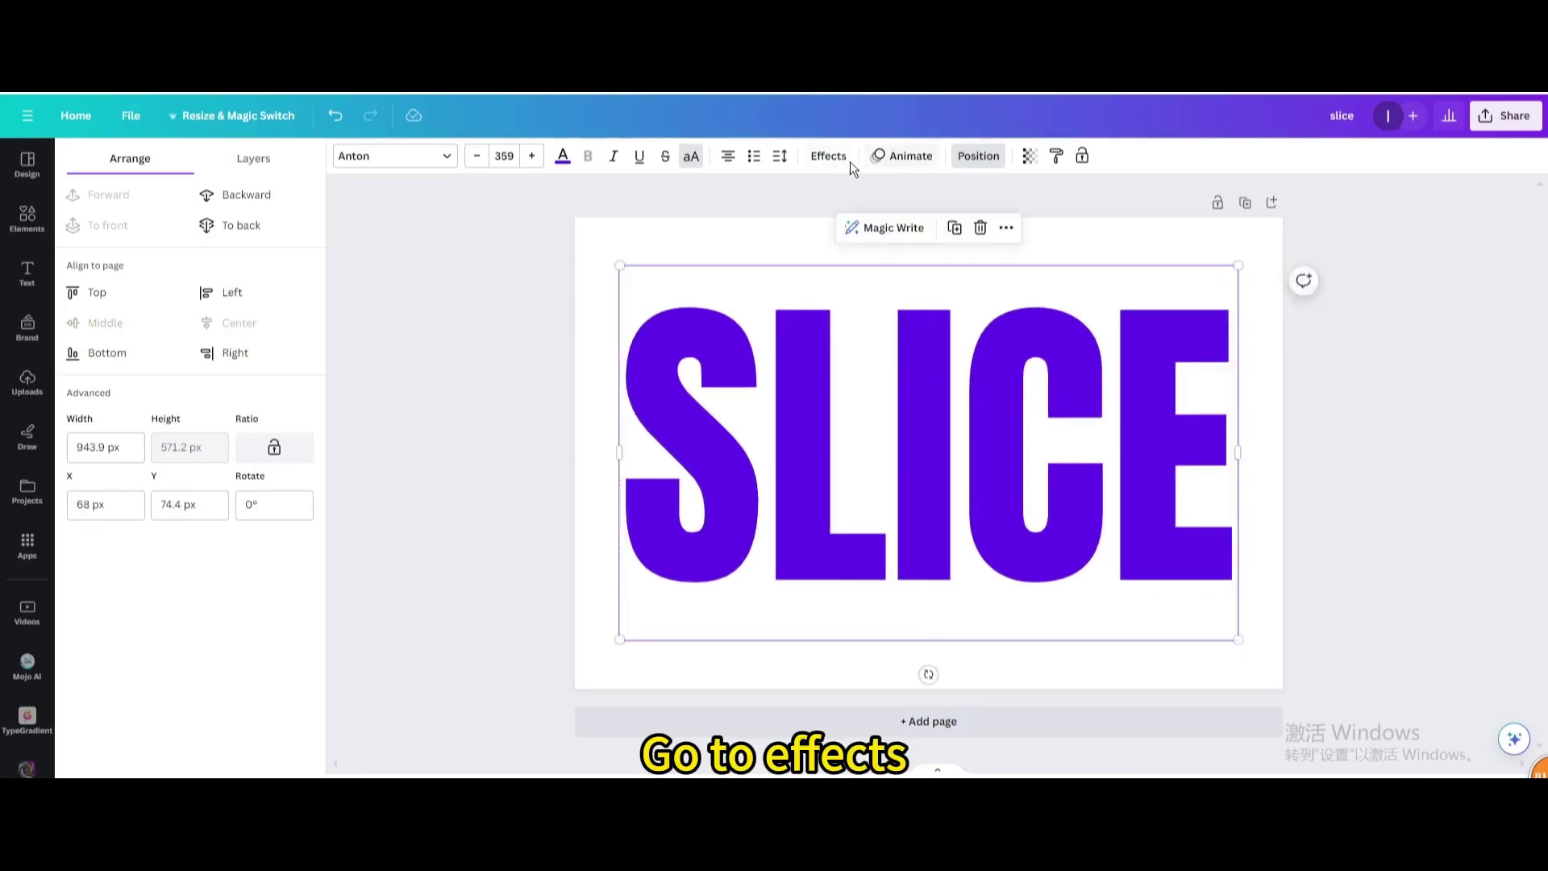
Step: Apply the Hollow effect to the top SLICE copy with thickness 21
{"action": "left_click", "coordinate": [829, 155]}
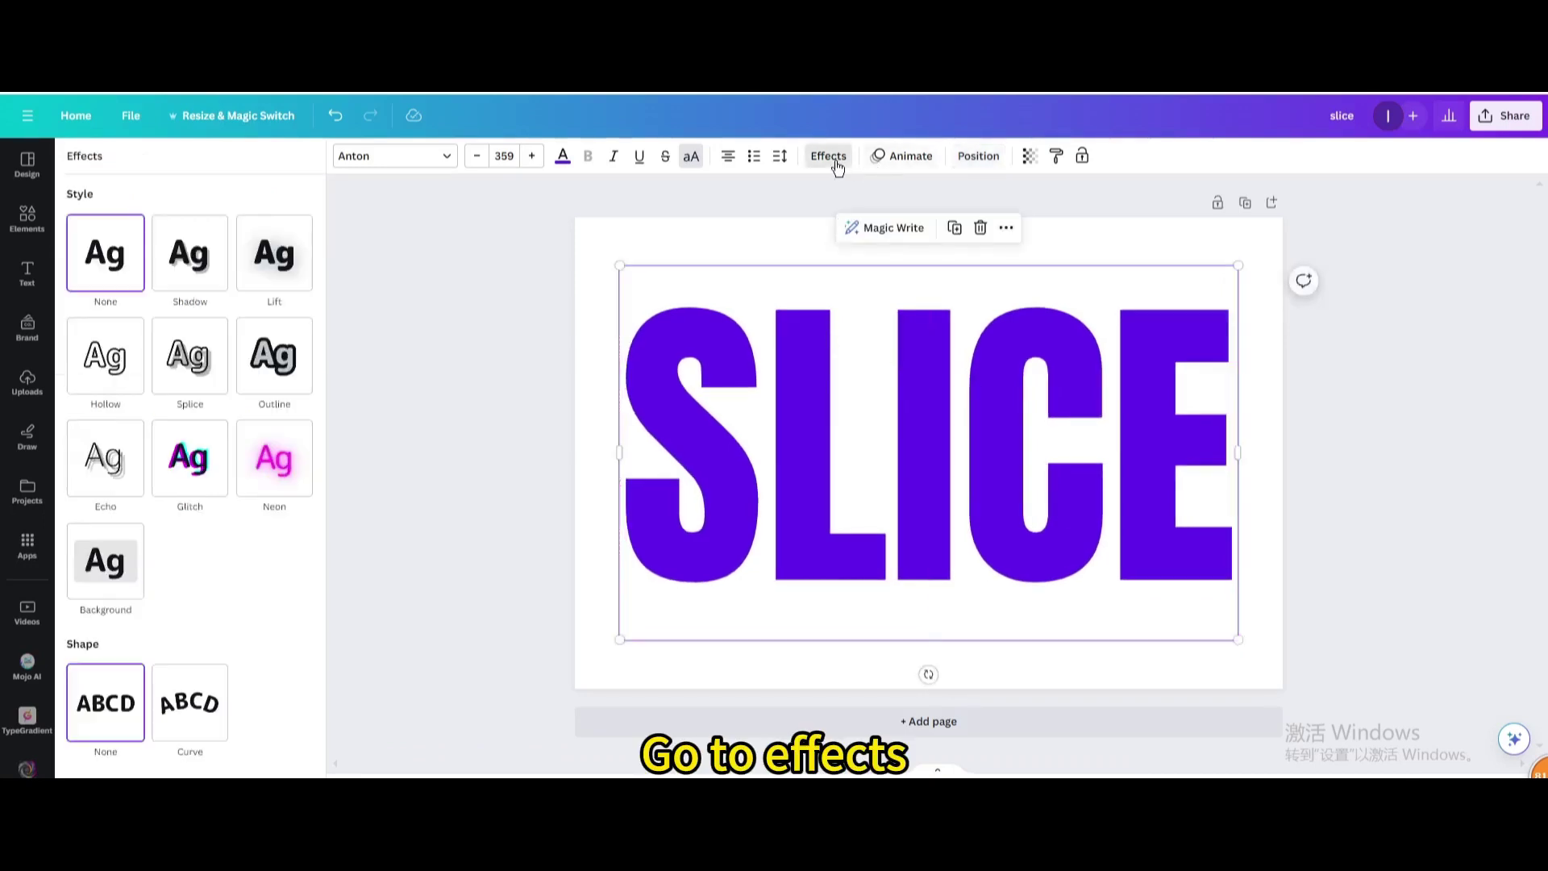
{"action": "left_click", "coordinate": [98, 368]}
{"action": "left_click_drag", "start_coordinate": [181, 448], "coordinate": [116, 450]}
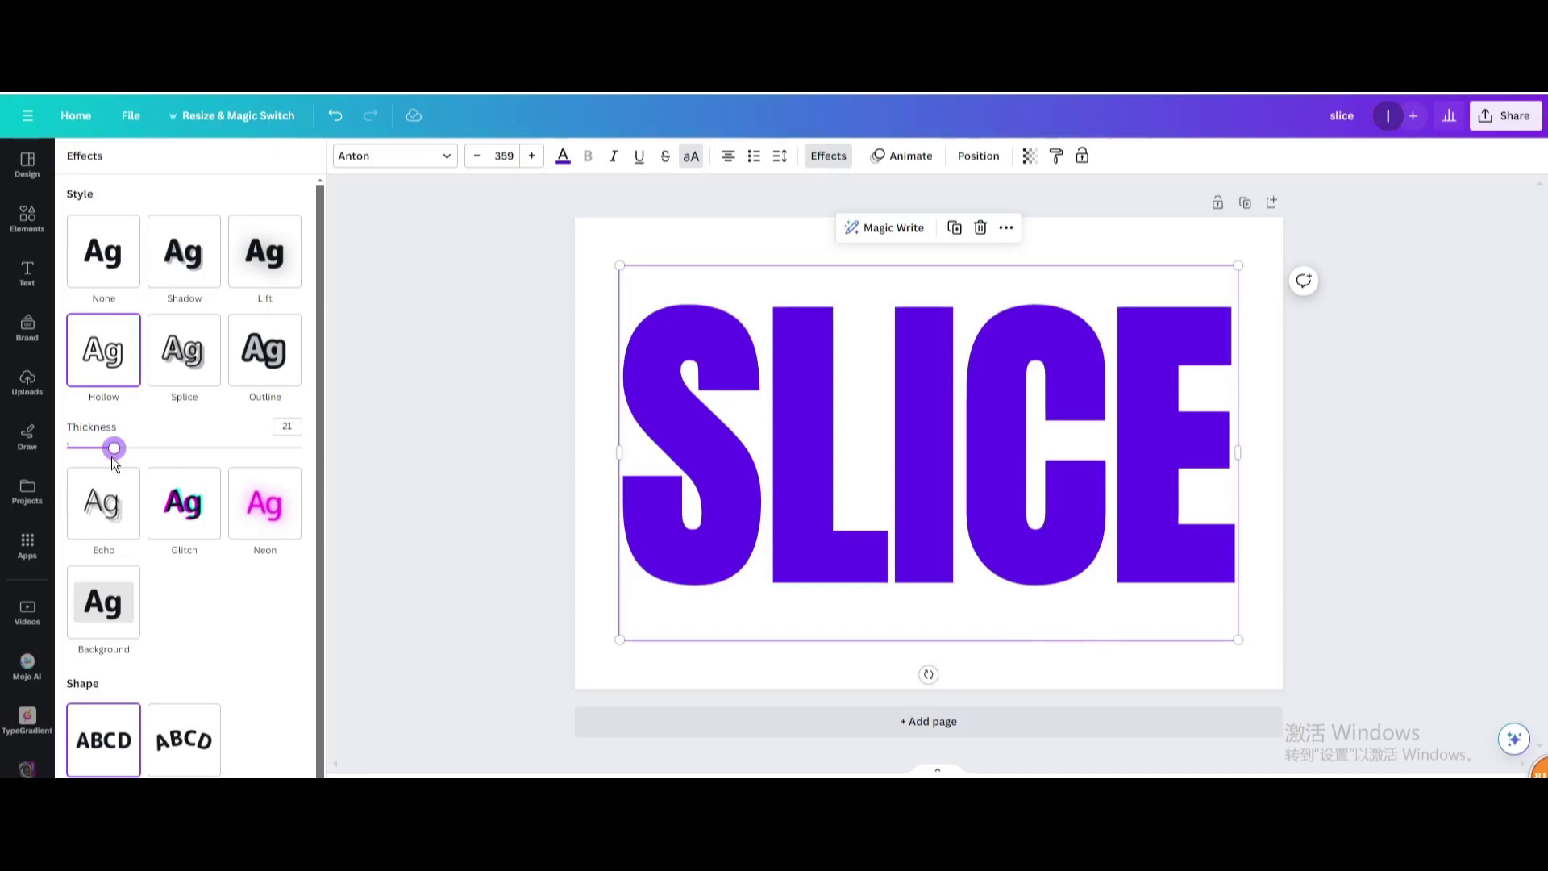
Step: Add a square shape and stretch it into a tall, wide rectangle over SLICE's top
{"action": "left_click", "coordinate": [29, 219]}
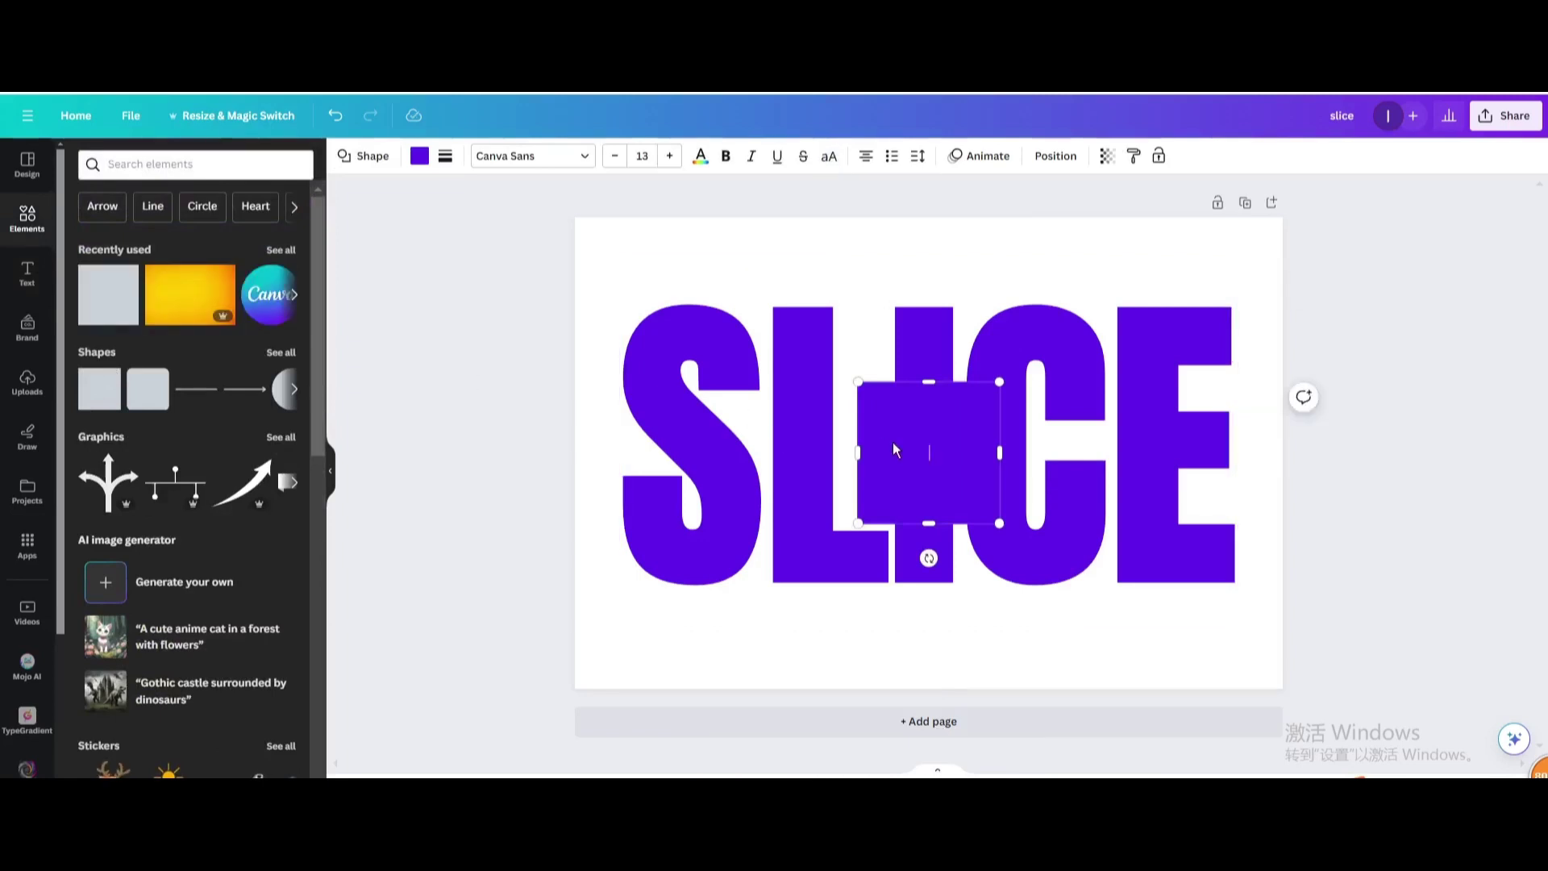
{"action": "left_click_drag", "start_coordinate": [928, 452], "coordinate": [663, 335]}
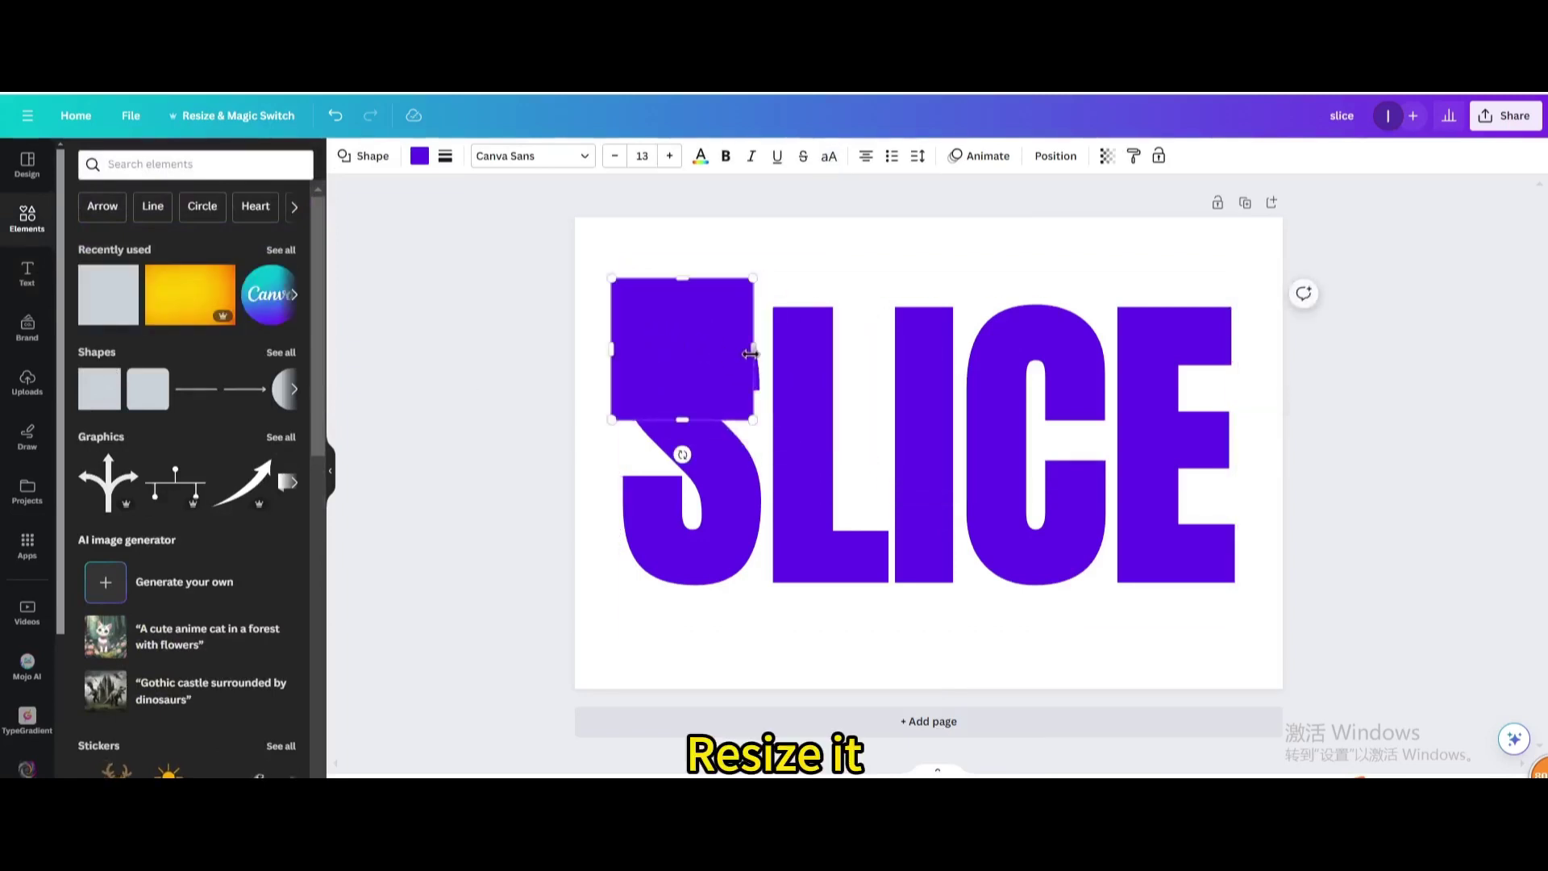
{"action": "left_click_drag", "start_coordinate": [751, 354], "coordinate": [1251, 385]}
{"action": "left_click_drag", "start_coordinate": [936, 278], "coordinate": [939, 244]}
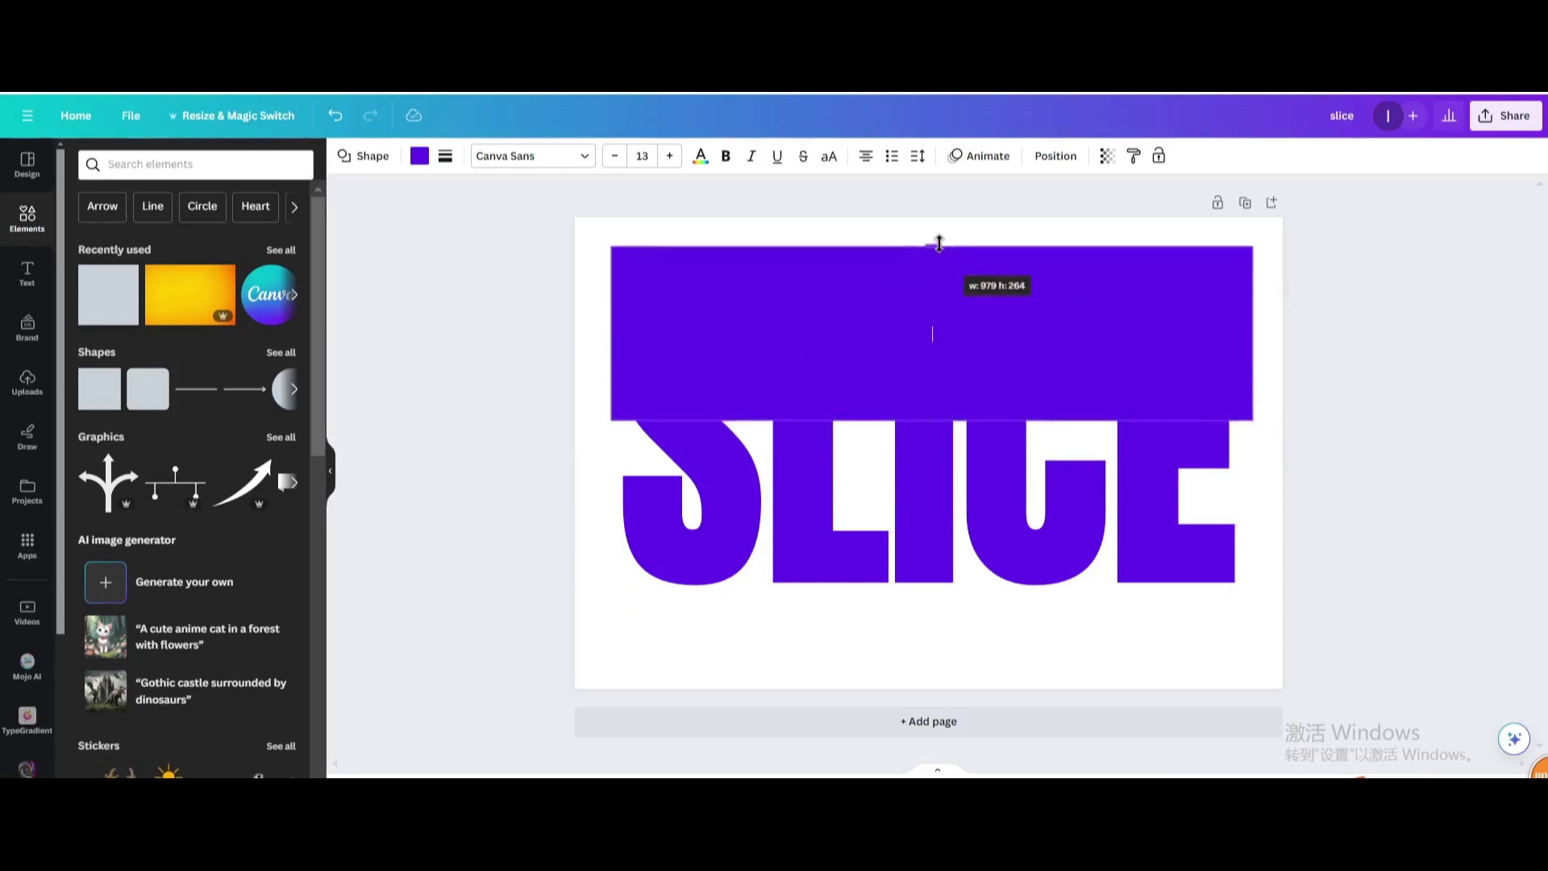
Step: Fill the rectangle white, send it backward, and nudge it down to mid-word
{"action": "left_click", "coordinate": [420, 156]}
{"action": "left_click", "coordinate": [203, 249]}
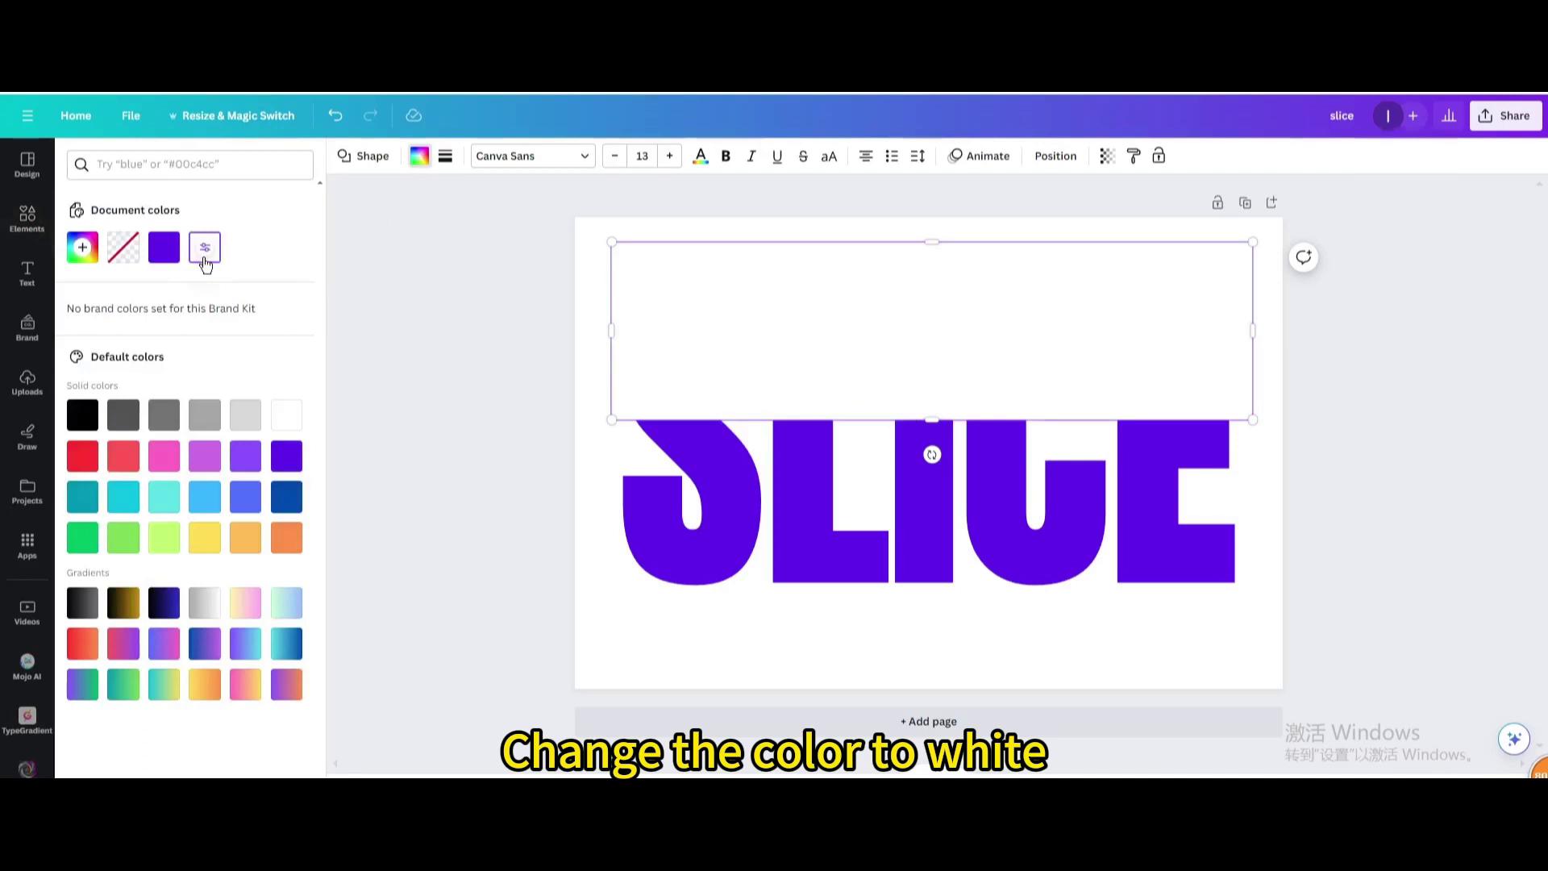
{"action": "right_click", "coordinate": [795, 321]}
{"action": "mouse_move", "coordinate": [895, 473]}
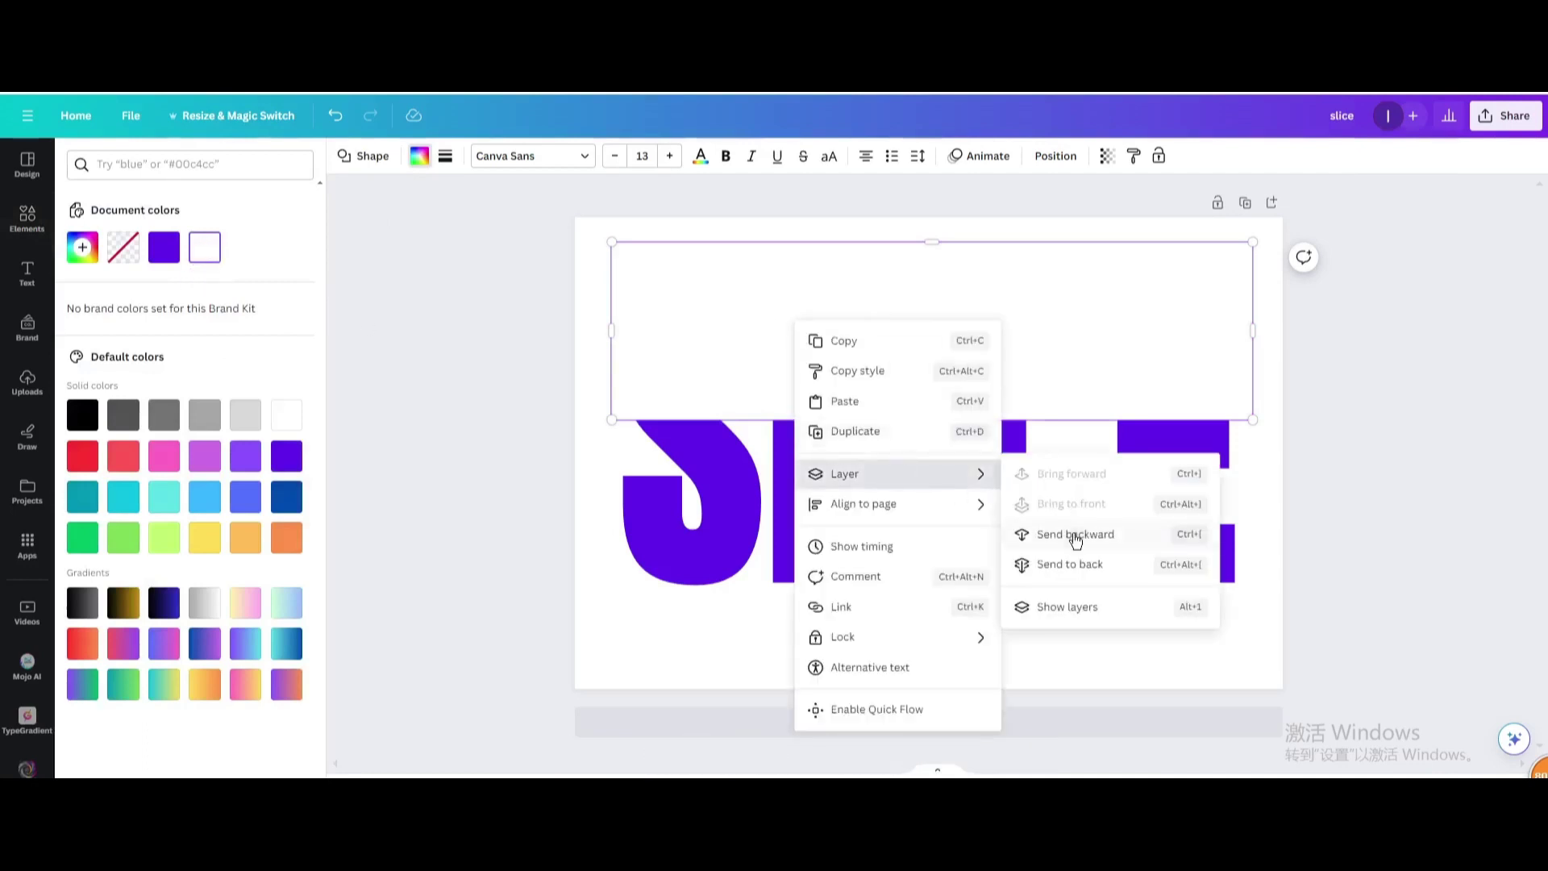
{"action": "left_click", "coordinate": [1075, 535]}
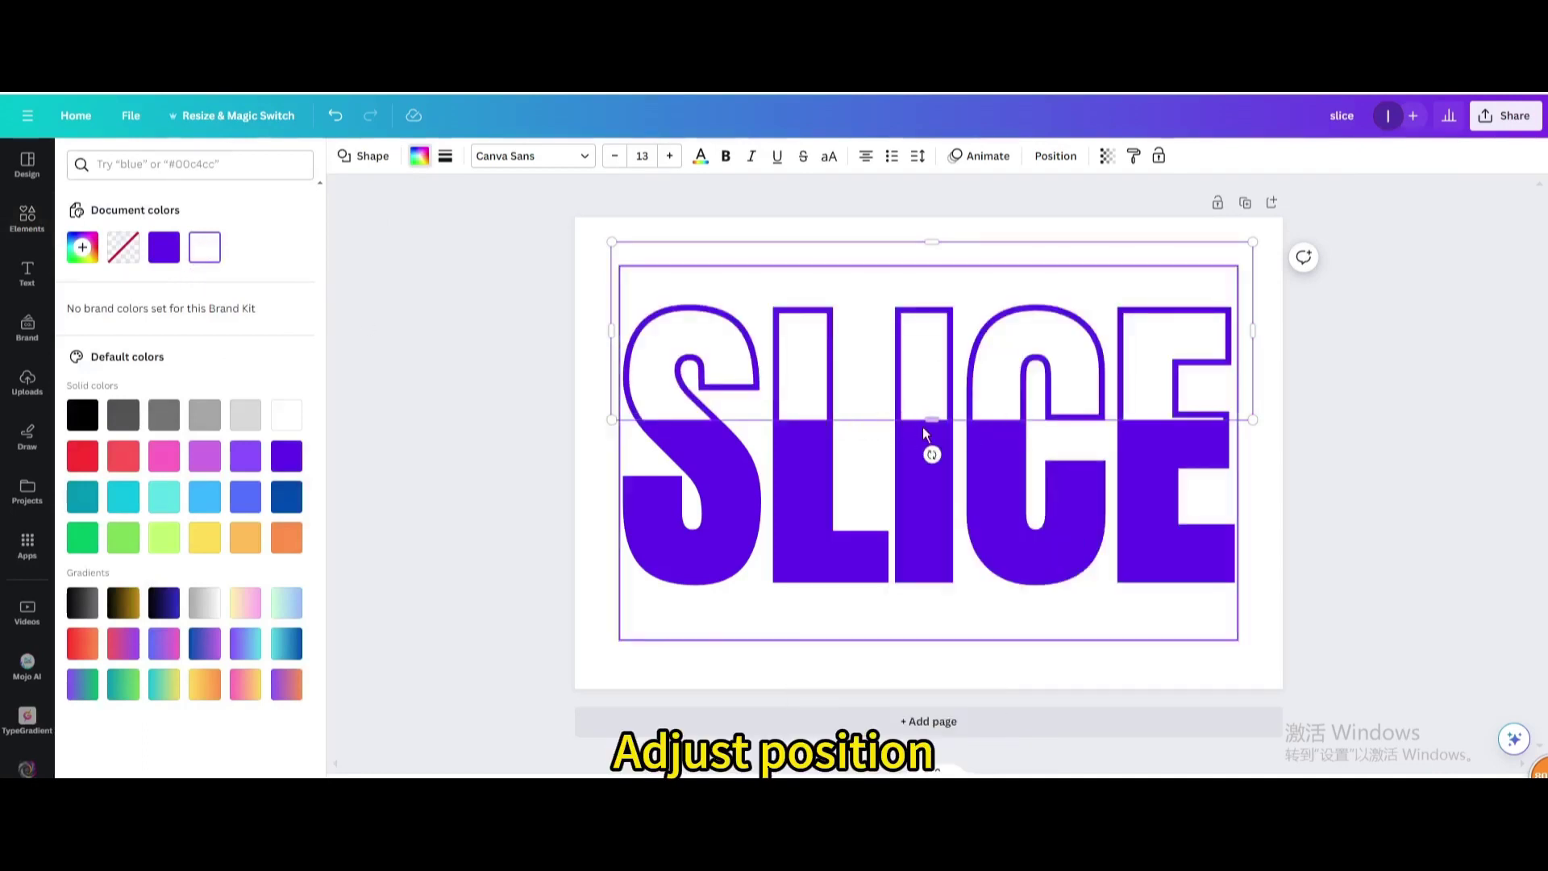
{"action": "mouse_move", "coordinate": [924, 368]}
{"action": "left_mouse_down"}
{"action": "mouse_move", "coordinate": [919, 387]}
{"action": "mouse_move", "coordinate": [919, 372]}
{"action": "left_mouse_up"}
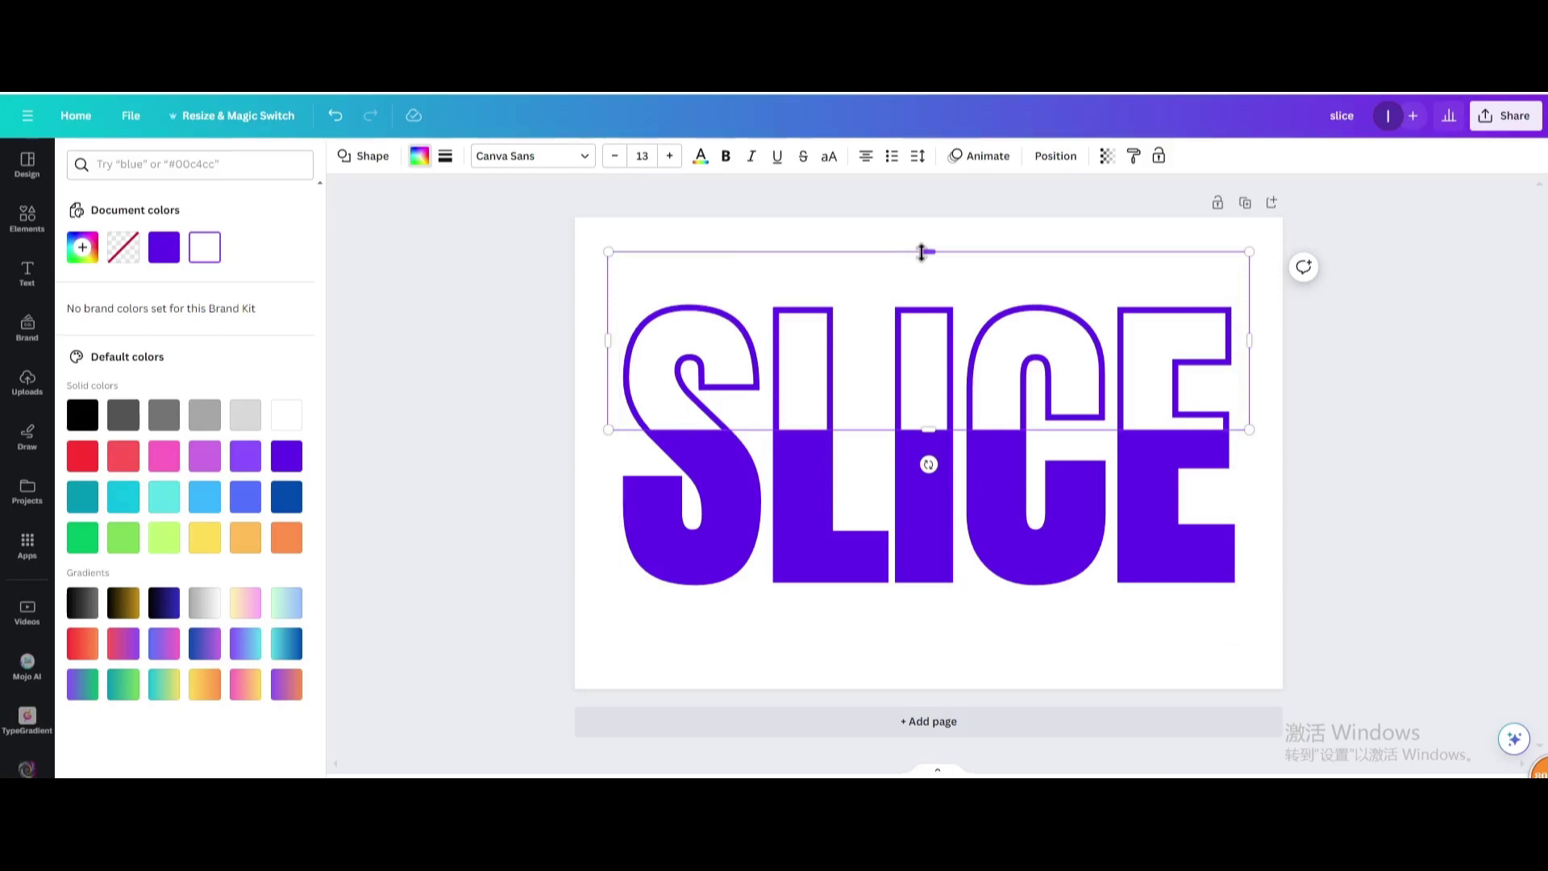
Step: Duplicate the white rectangle from the Layers list and move the copy over SLICE's middle
{"action": "left_click", "coordinate": [1143, 310]}
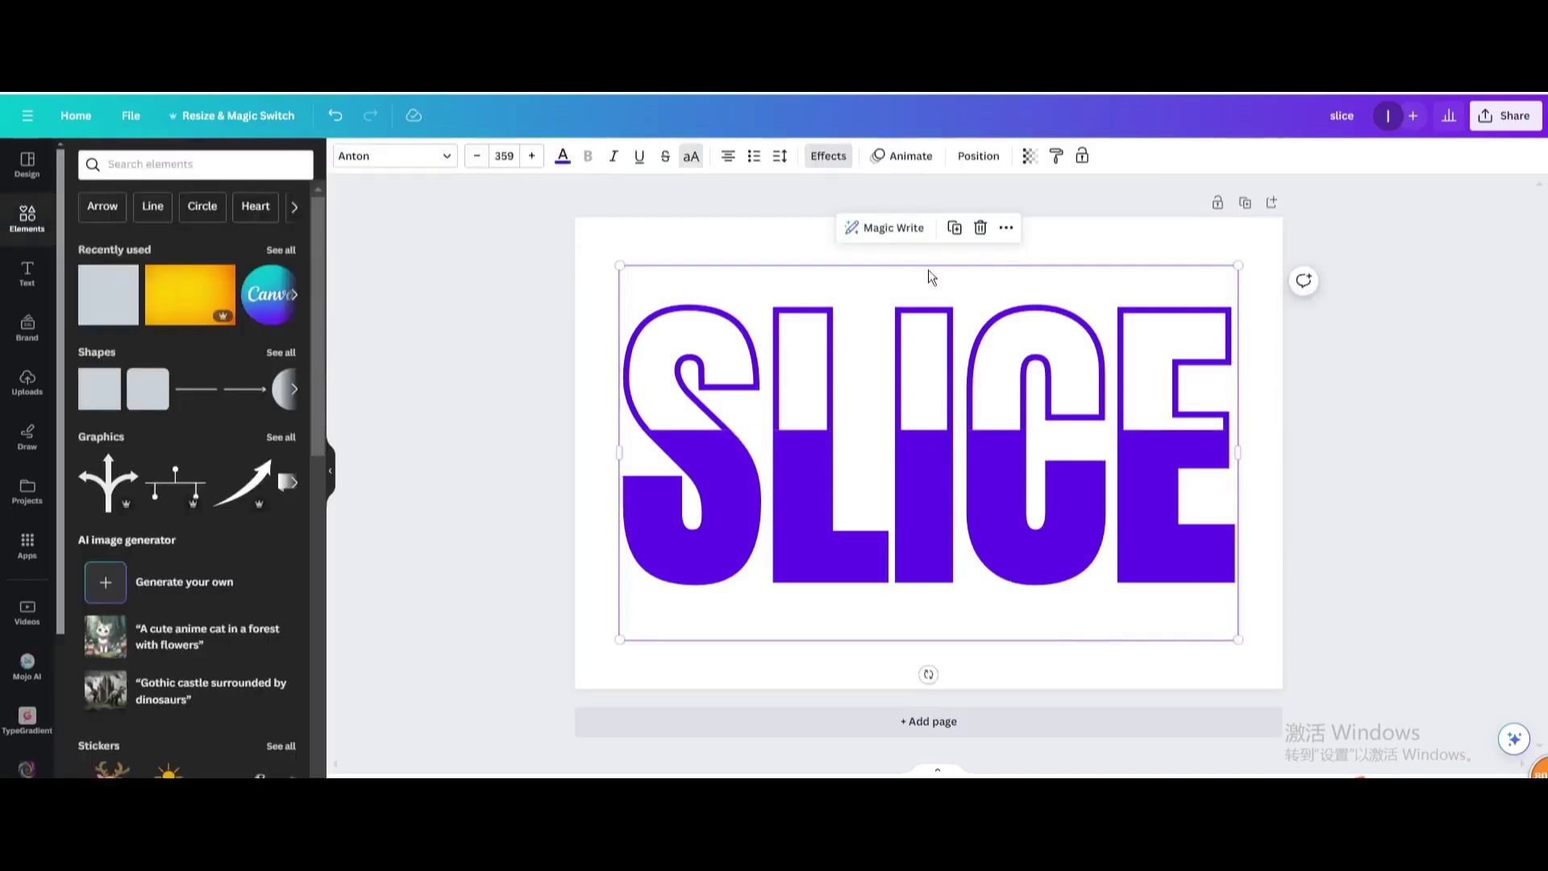
{"action": "key", "text": "ctrl+v"}
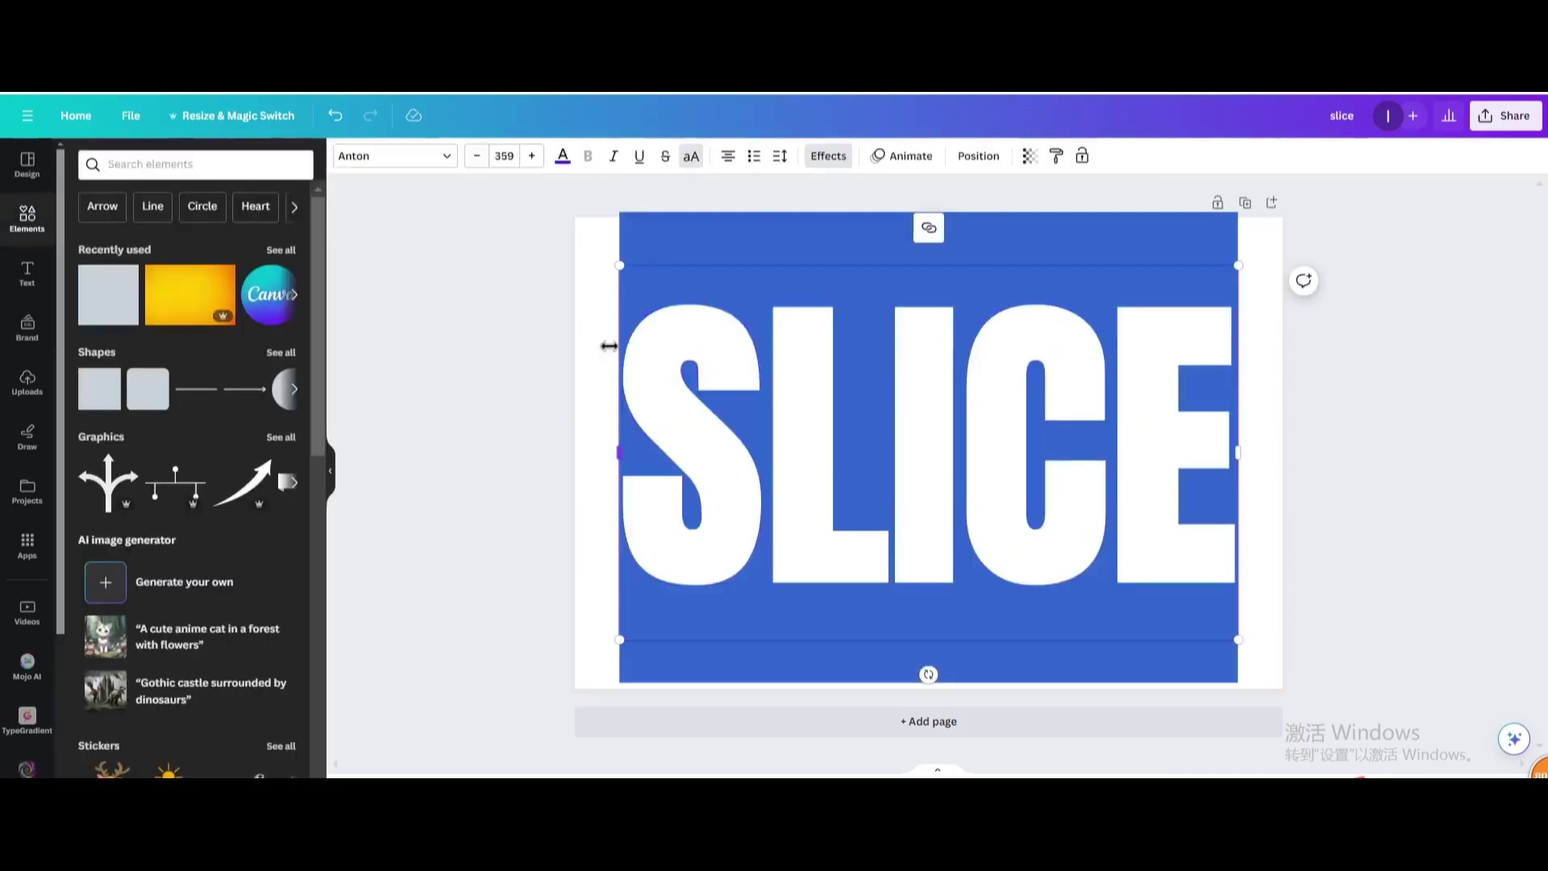
{"action": "left_click", "coordinate": [979, 155]}
{"action": "left_click", "coordinate": [253, 157]}
{"action": "left_click", "coordinate": [193, 301]}
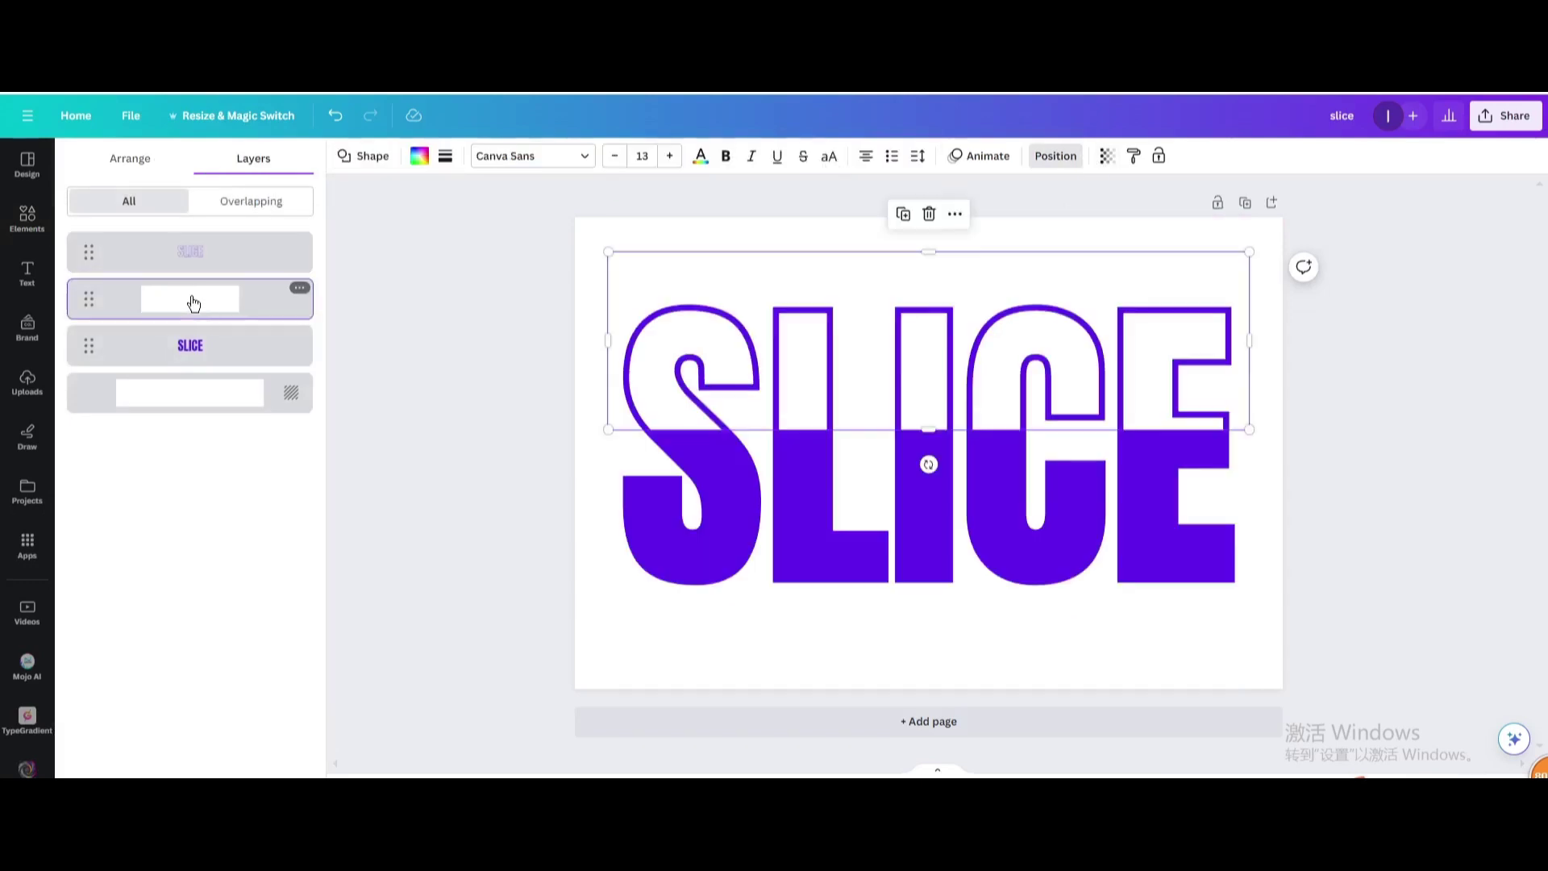
{"action": "left_click", "coordinate": [902, 215]}
{"action": "left_click_drag", "start_coordinate": [906, 299], "coordinate": [903, 471]}
Step: Send the copied rectangle one layer backward and duplicate it again
{"action": "right_click", "coordinate": [892, 485]}
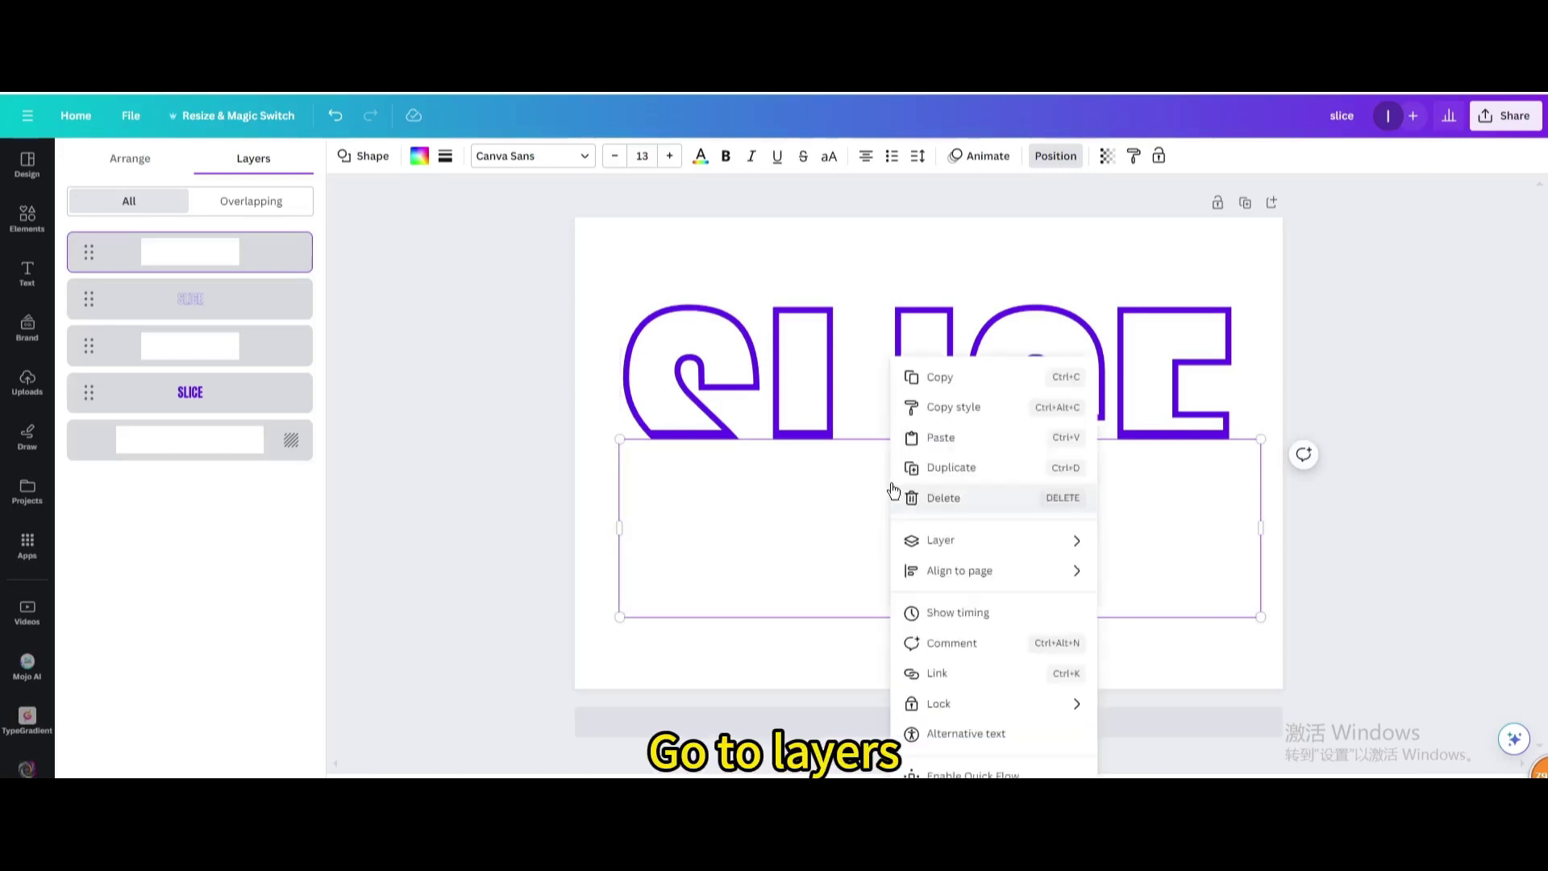
{"action": "mouse_move", "coordinate": [942, 541]}
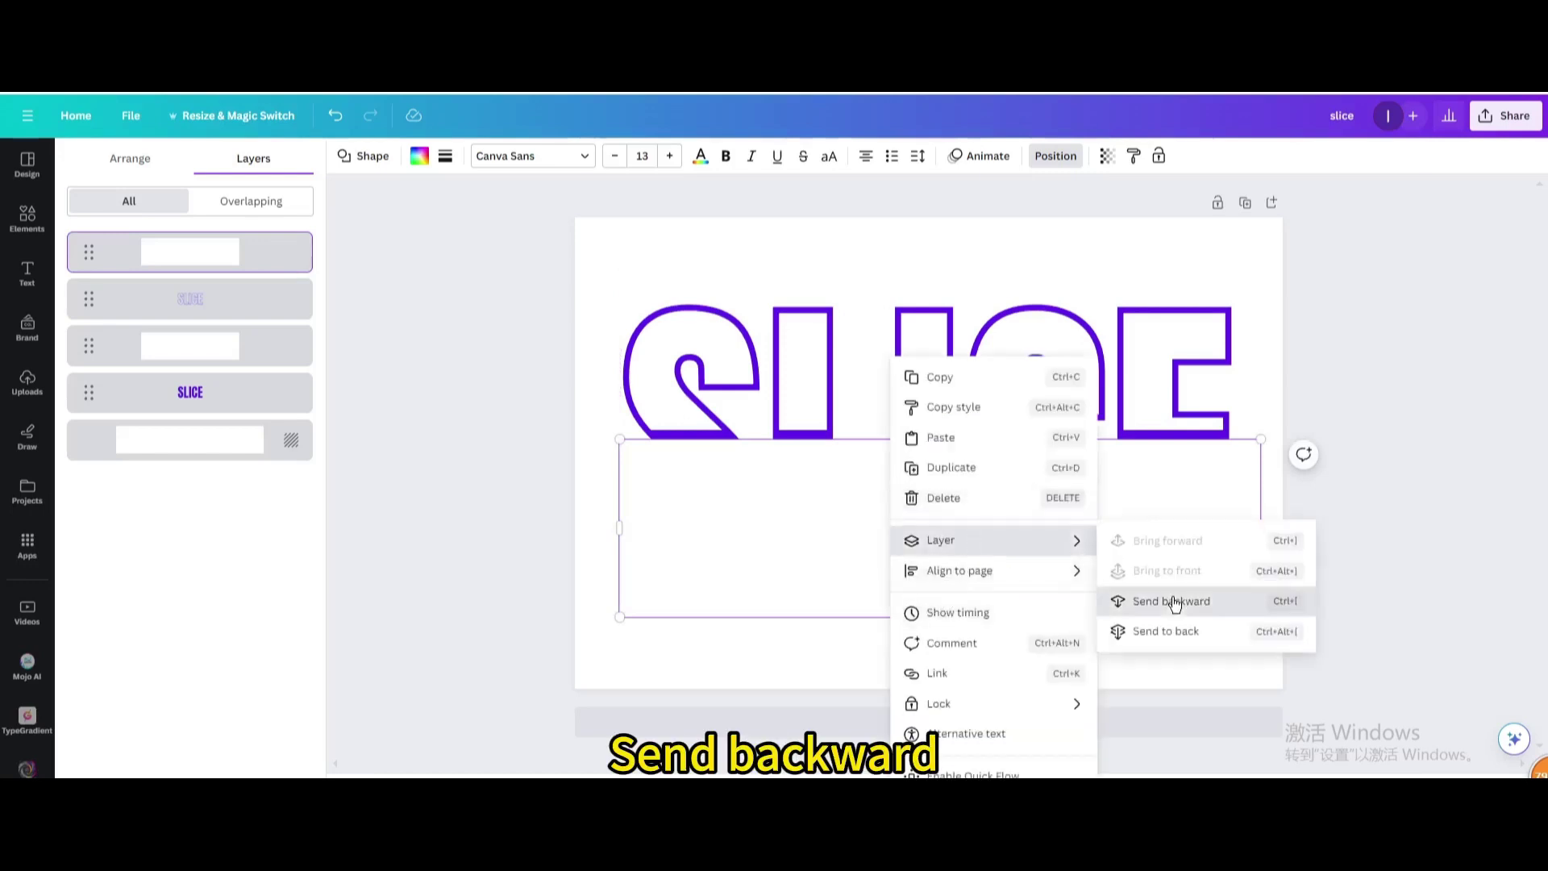
{"action": "left_click", "coordinate": [1180, 601]}
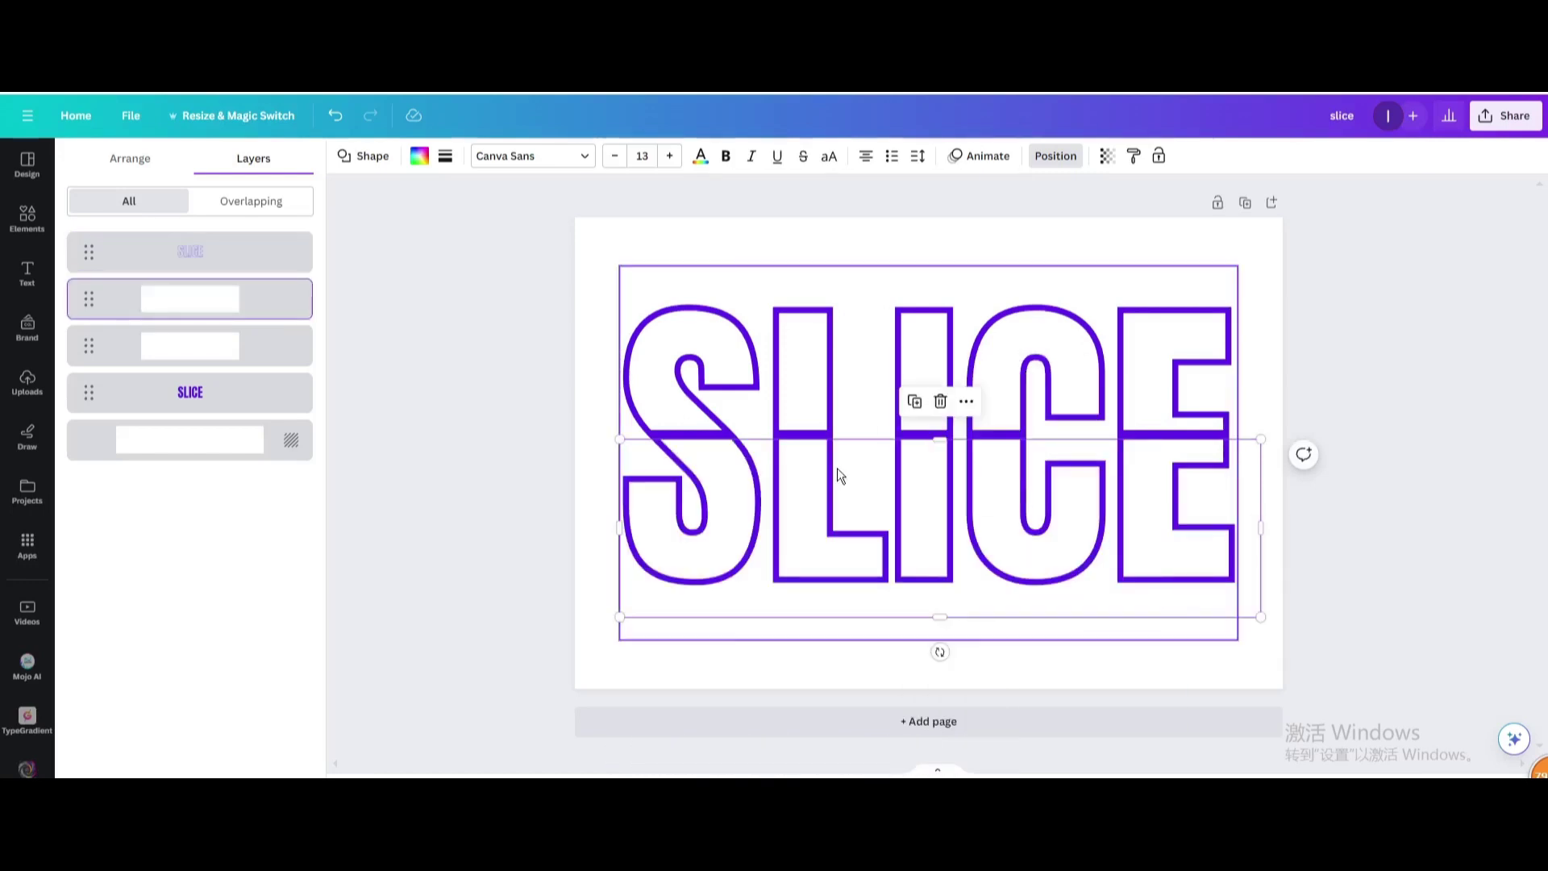
{"action": "left_click", "coordinate": [915, 401]}
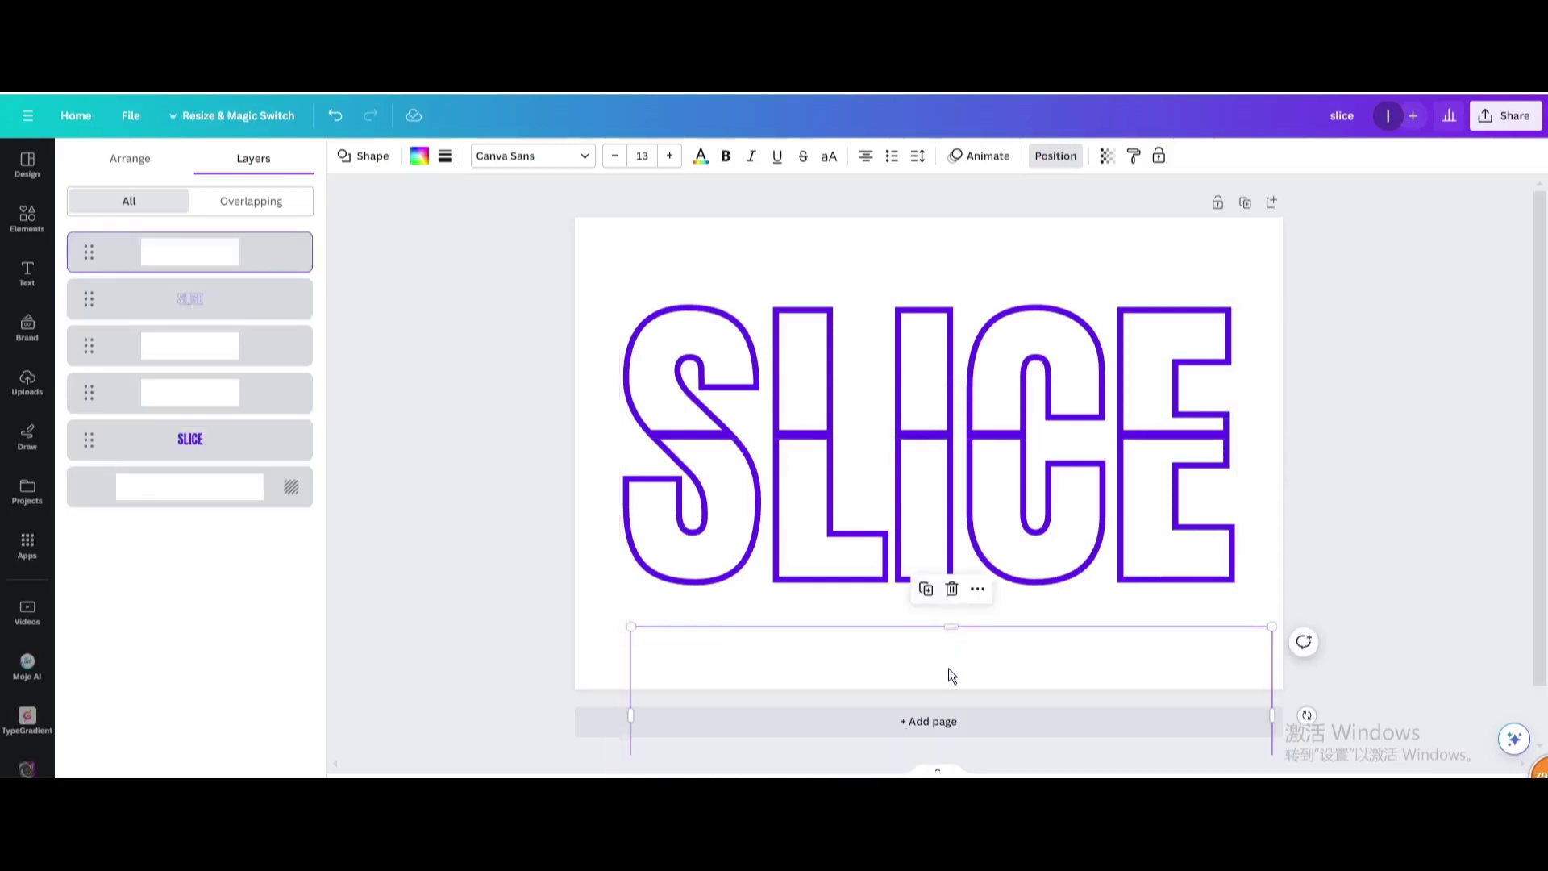
Step: Squash the new white rectangle into a thin strip on SLICE's midline, then deselect
{"action": "mouse_move", "coordinate": [948, 669]}
{"action": "left_mouse_down"}
{"action": "mouse_move", "coordinate": [933, 456]}
{"action": "mouse_move", "coordinate": [933, 590]}
{"action": "left_mouse_up"}
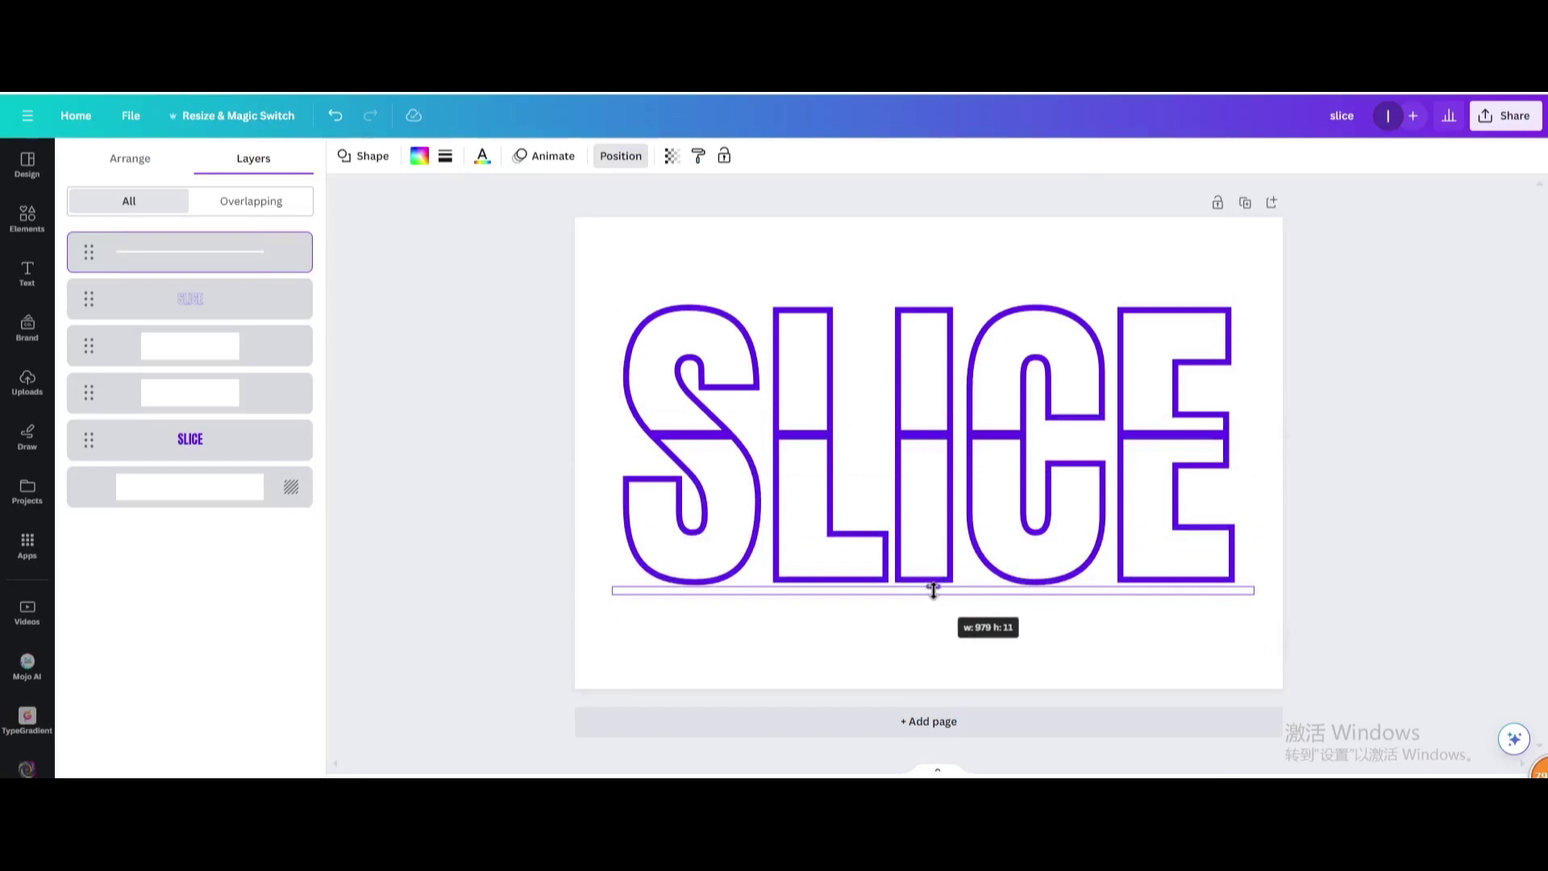
{"action": "scroll", "coordinate": [941, 525], "scroll_direction": "up", "scroll_amount": 5}
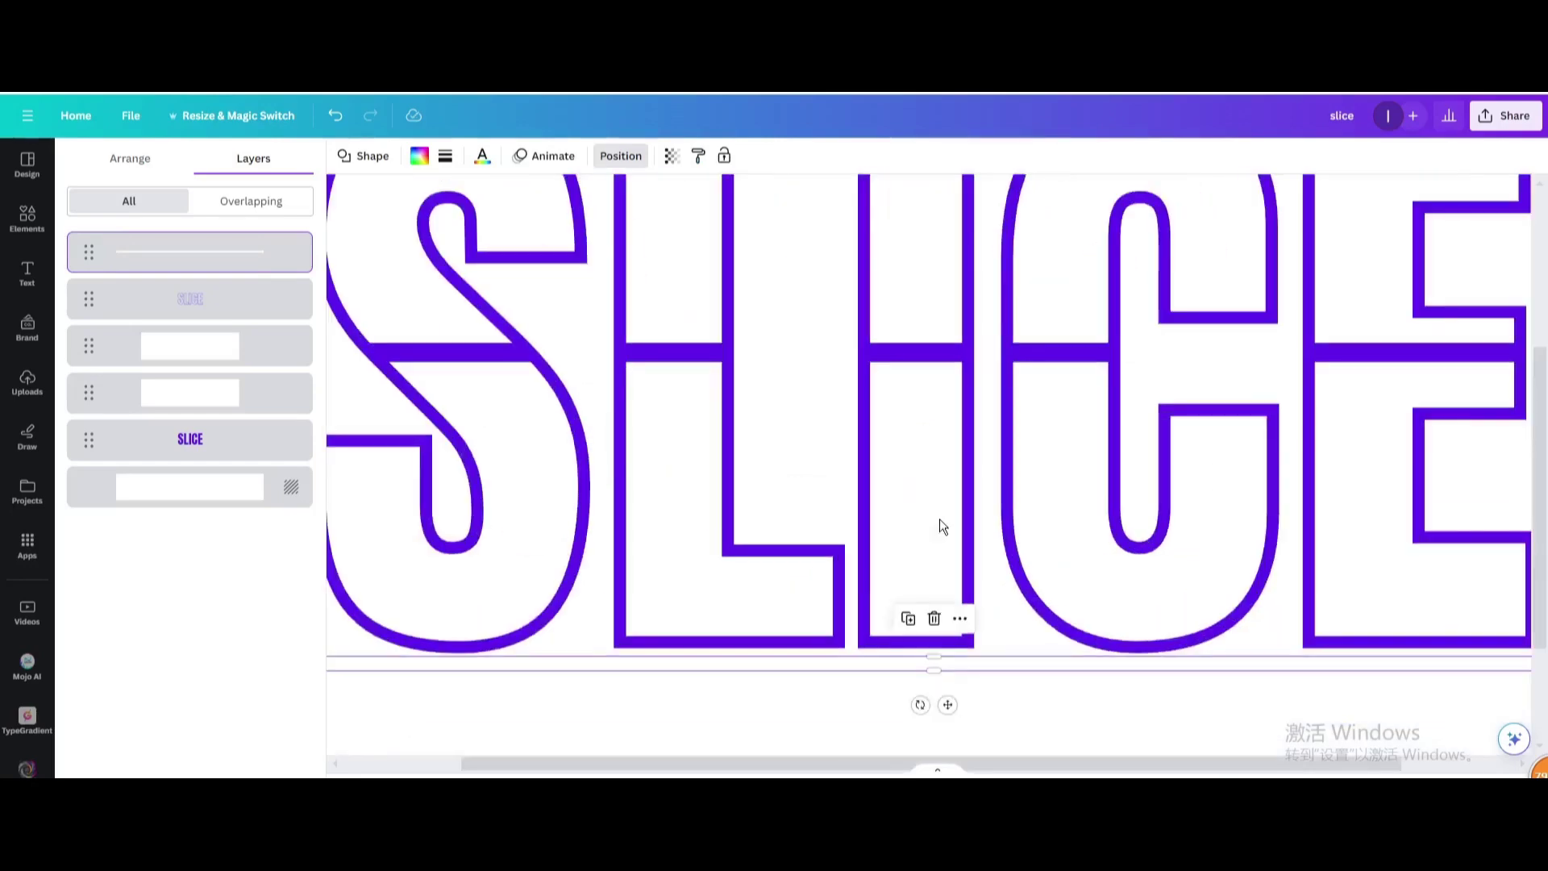
{"action": "left_click_drag", "start_coordinate": [948, 705], "coordinate": [924, 396]}
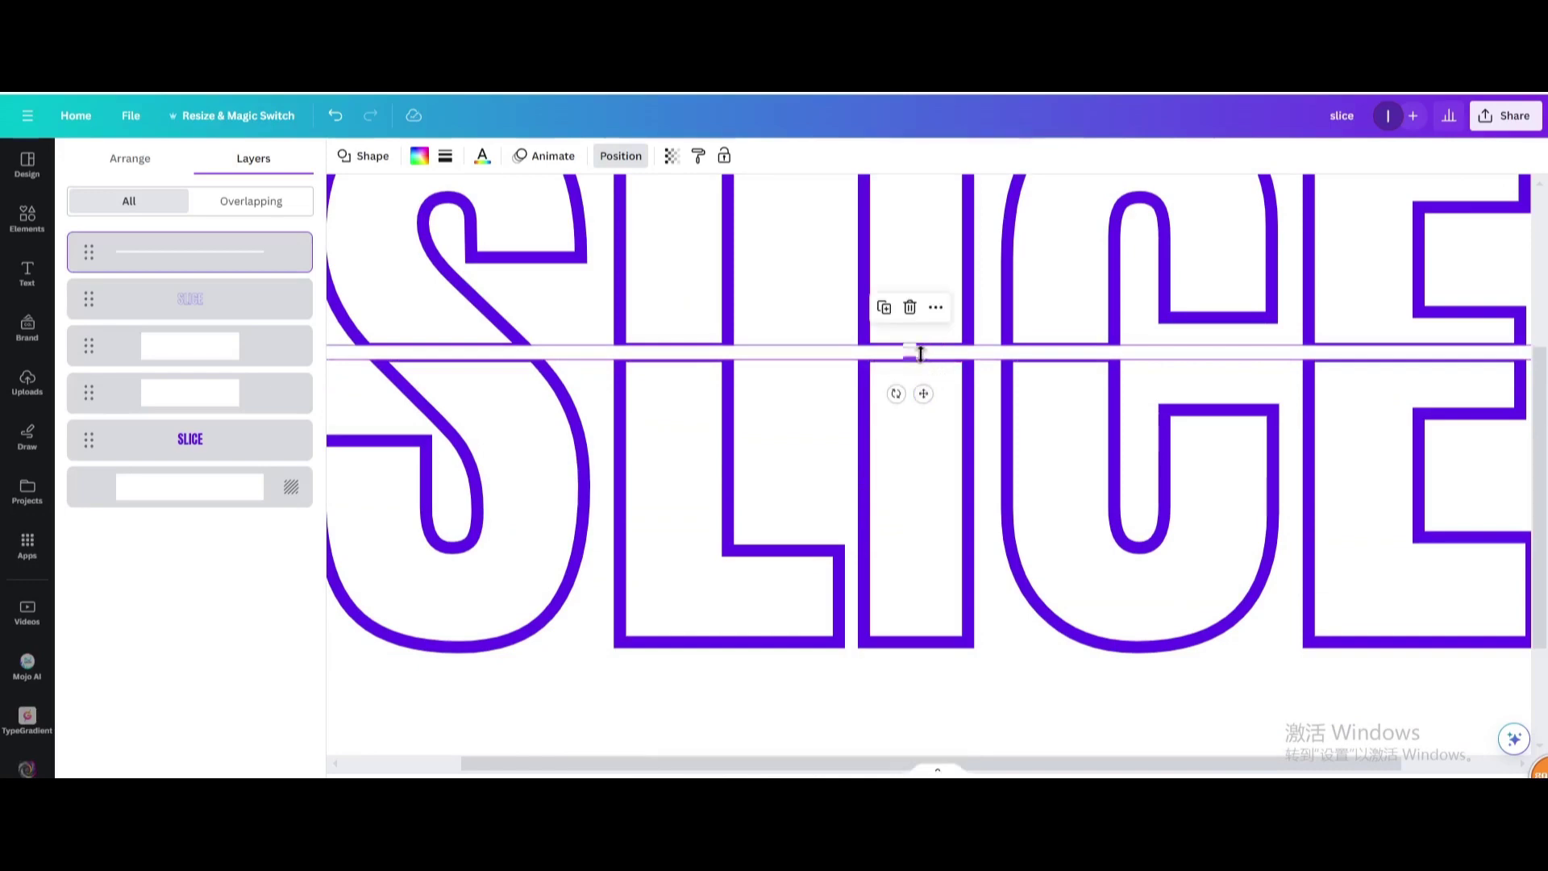
{"action": "left_click_drag", "start_coordinate": [920, 353], "coordinate": [919, 392]}
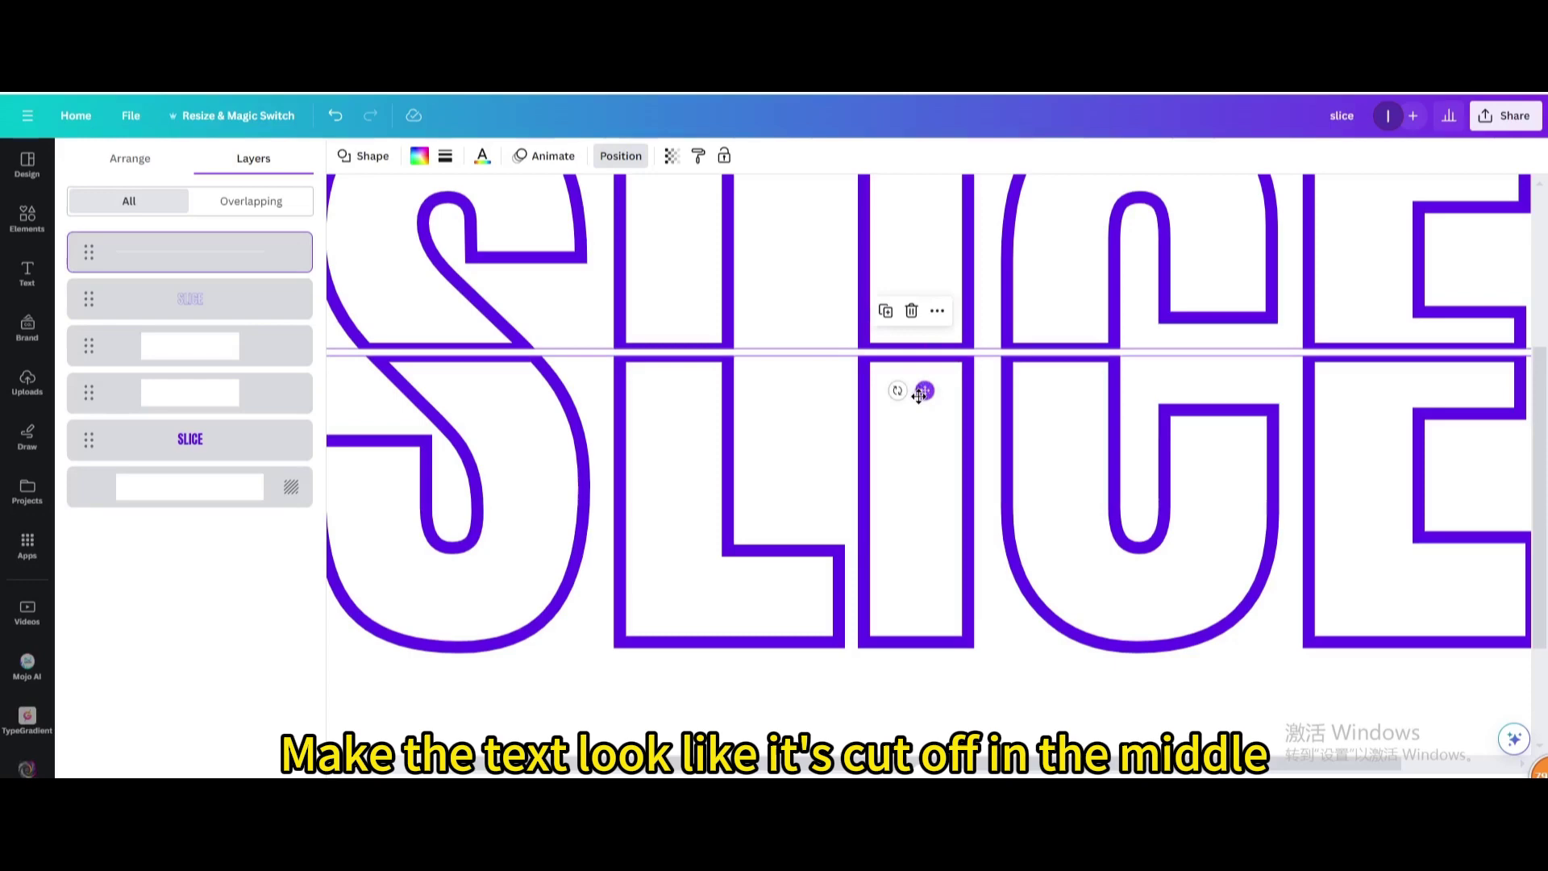
{"action": "scroll", "coordinate": [909, 410], "scroll_direction": "down", "scroll_amount": 3, "text": "ctrl"}
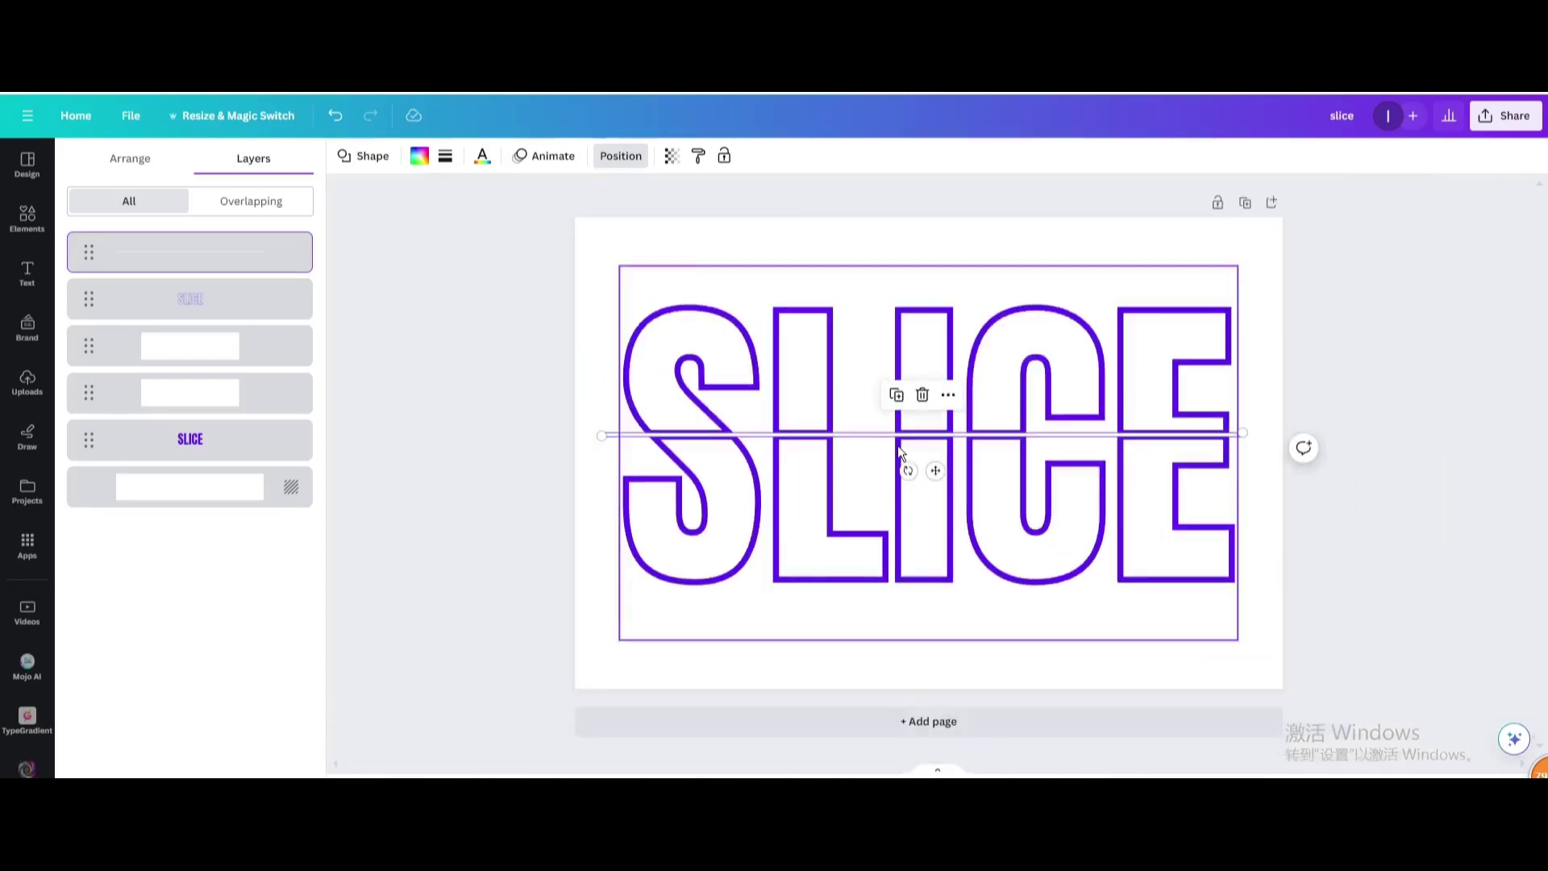
{"action": "left_click", "coordinate": [1276, 518]}
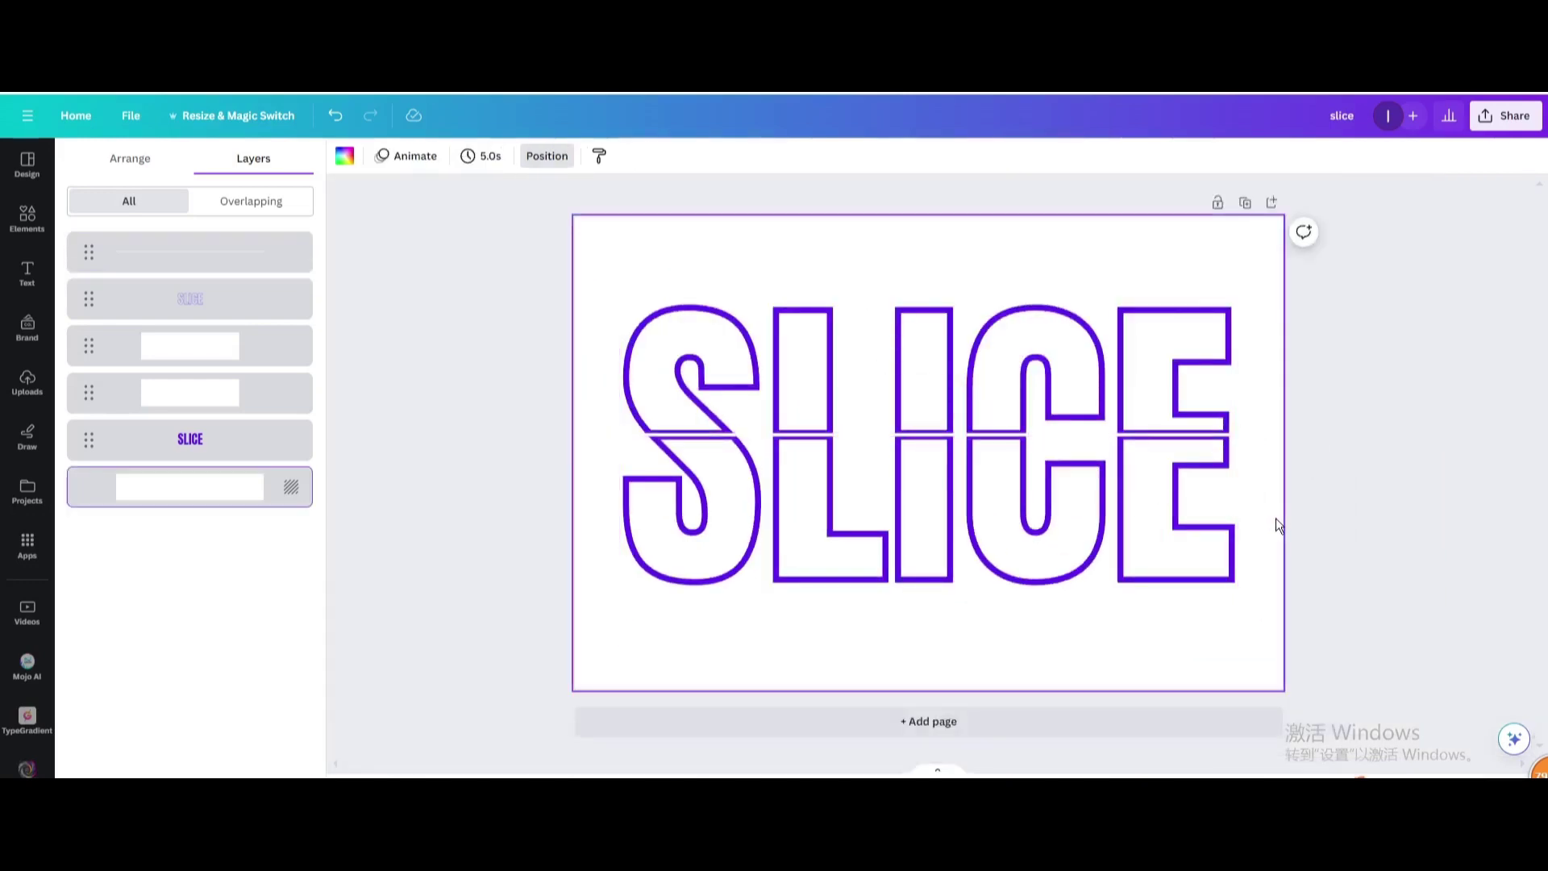
Step: Download the design as a PNG file
{"action": "left_click", "coordinate": [1503, 118]}
{"action": "left_click", "coordinate": [1348, 499]}
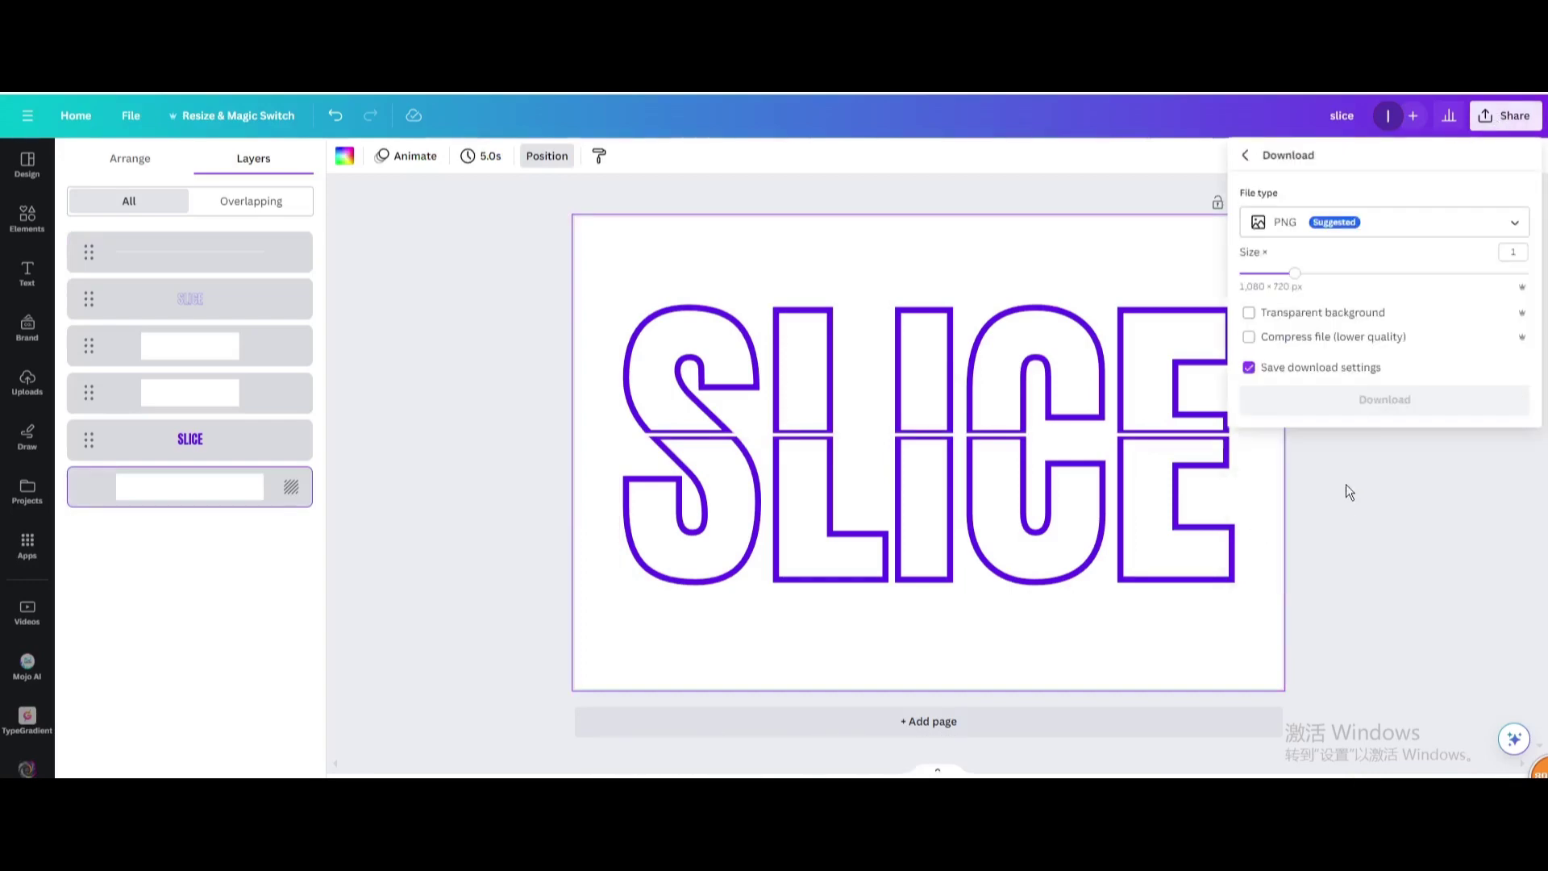
{"action": "left_click", "coordinate": [1386, 399]}
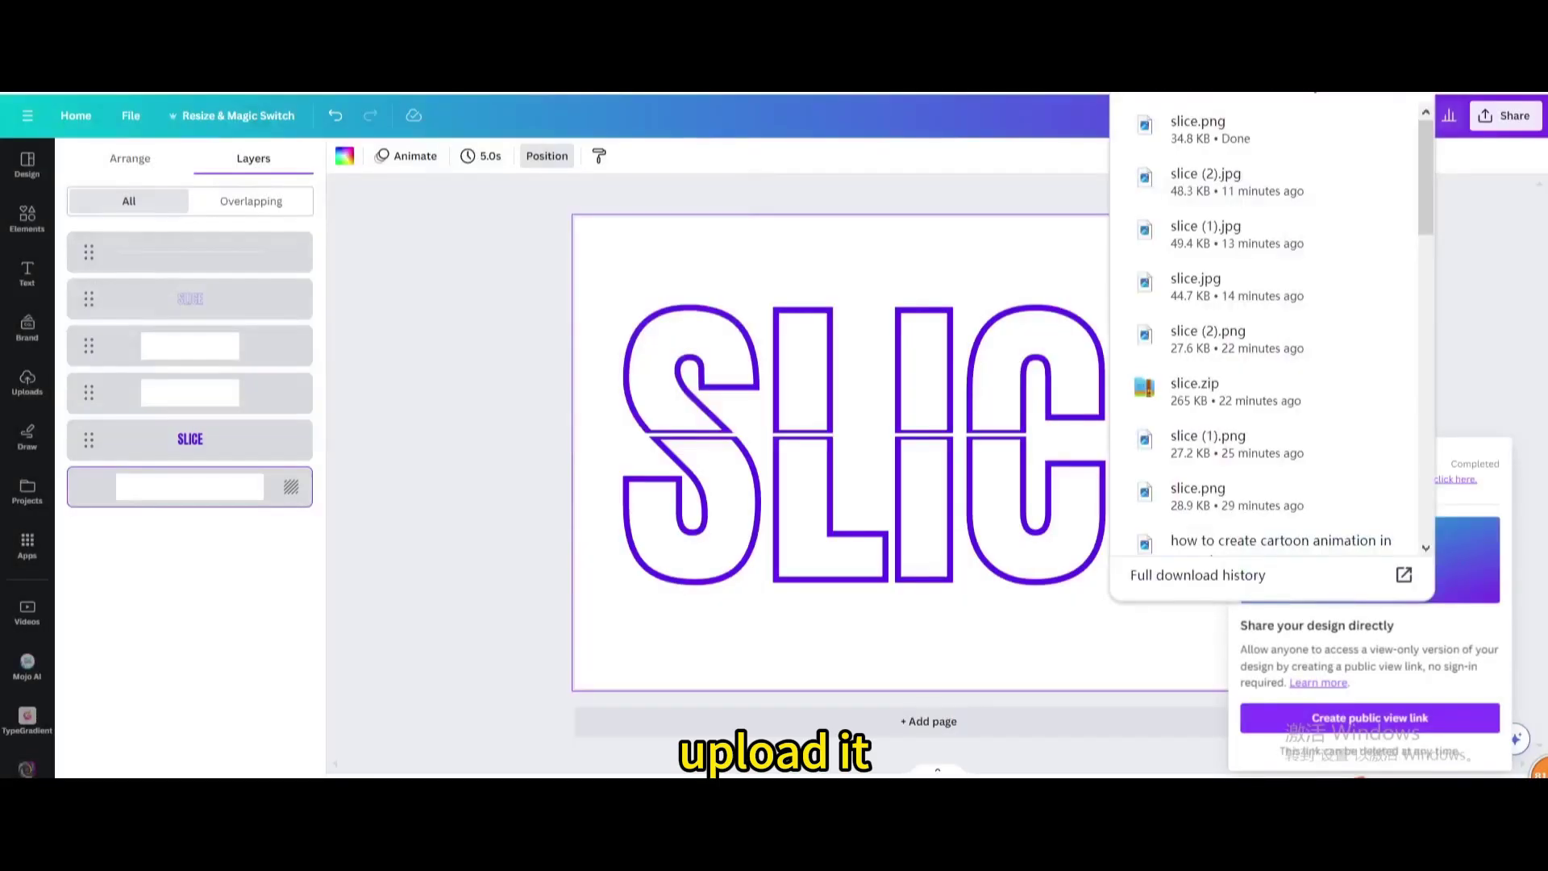
Step: Upload slice.png into the project and add a blank second page
{"action": "left_click_drag", "start_coordinate": [1180, 129], "coordinate": [241, 346]}
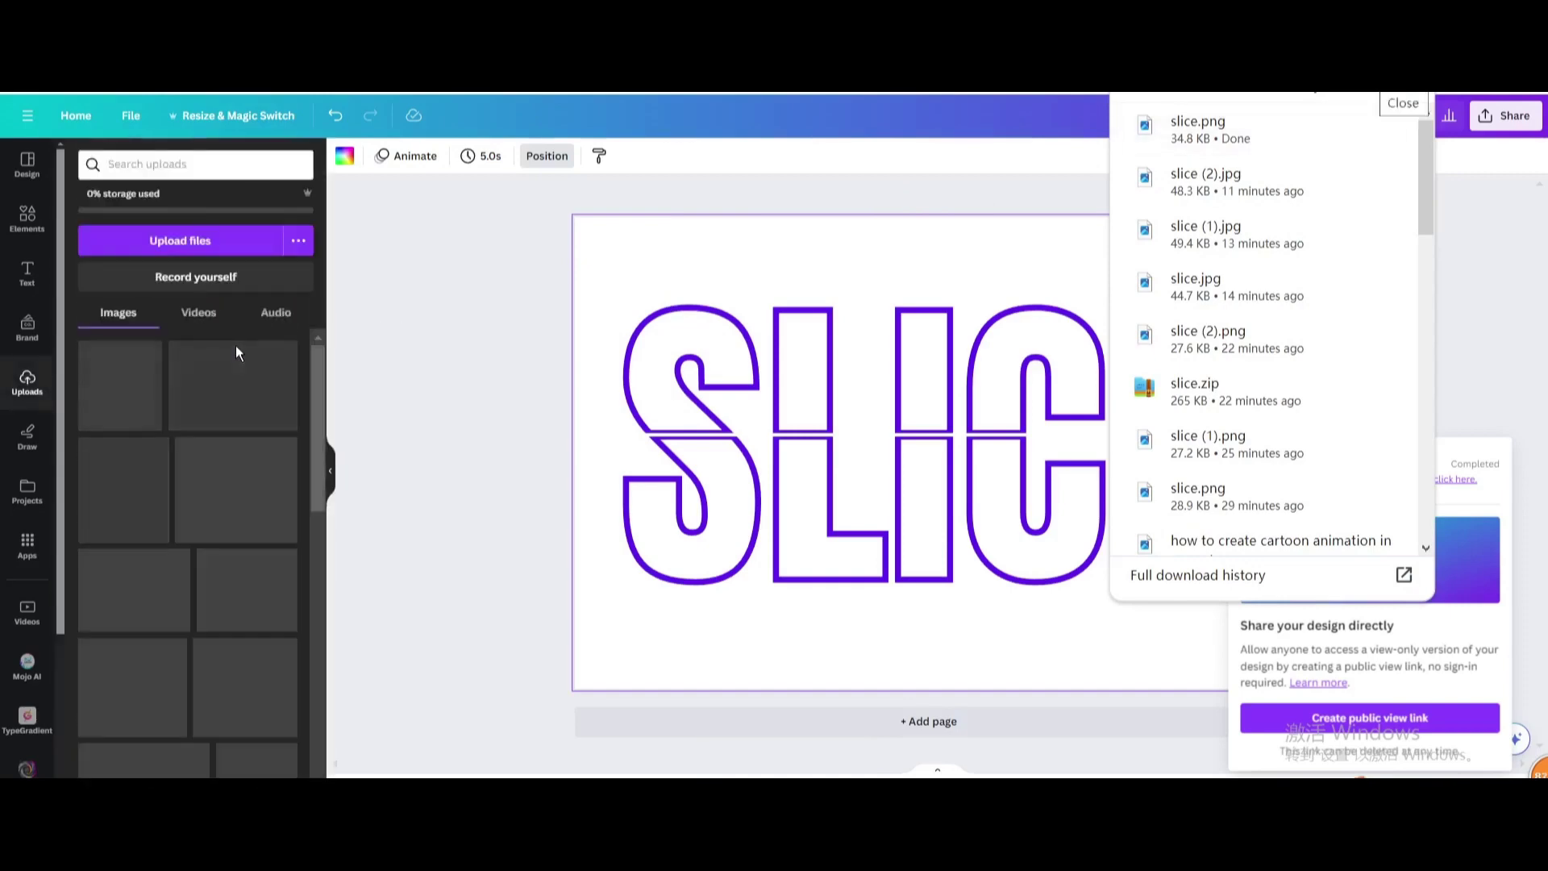
{"action": "left_click", "coordinate": [871, 664]}
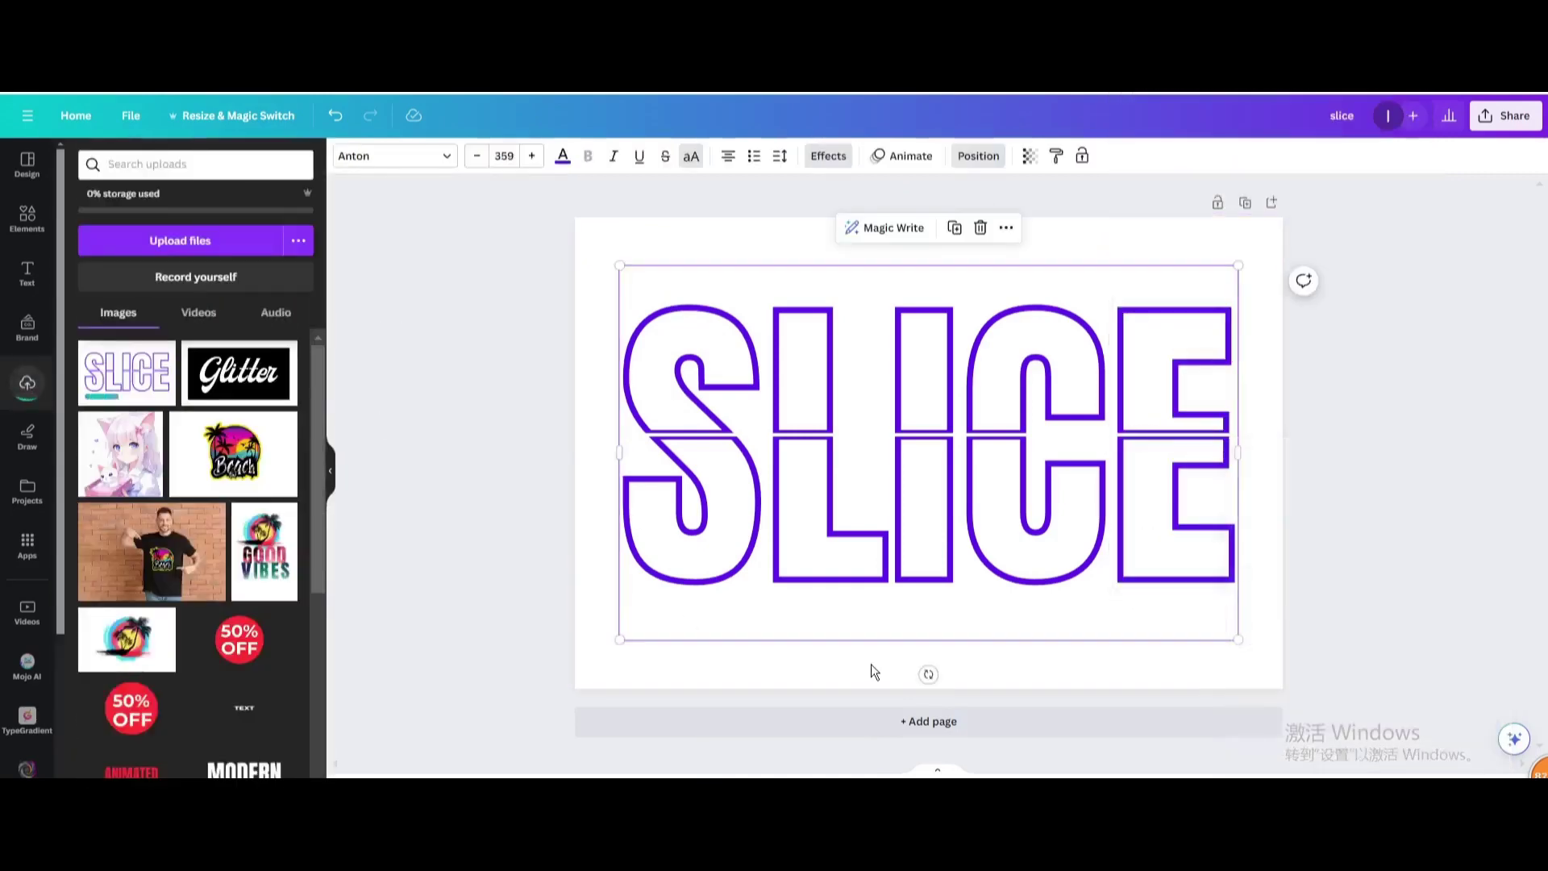
{"action": "left_click", "coordinate": [928, 722]}
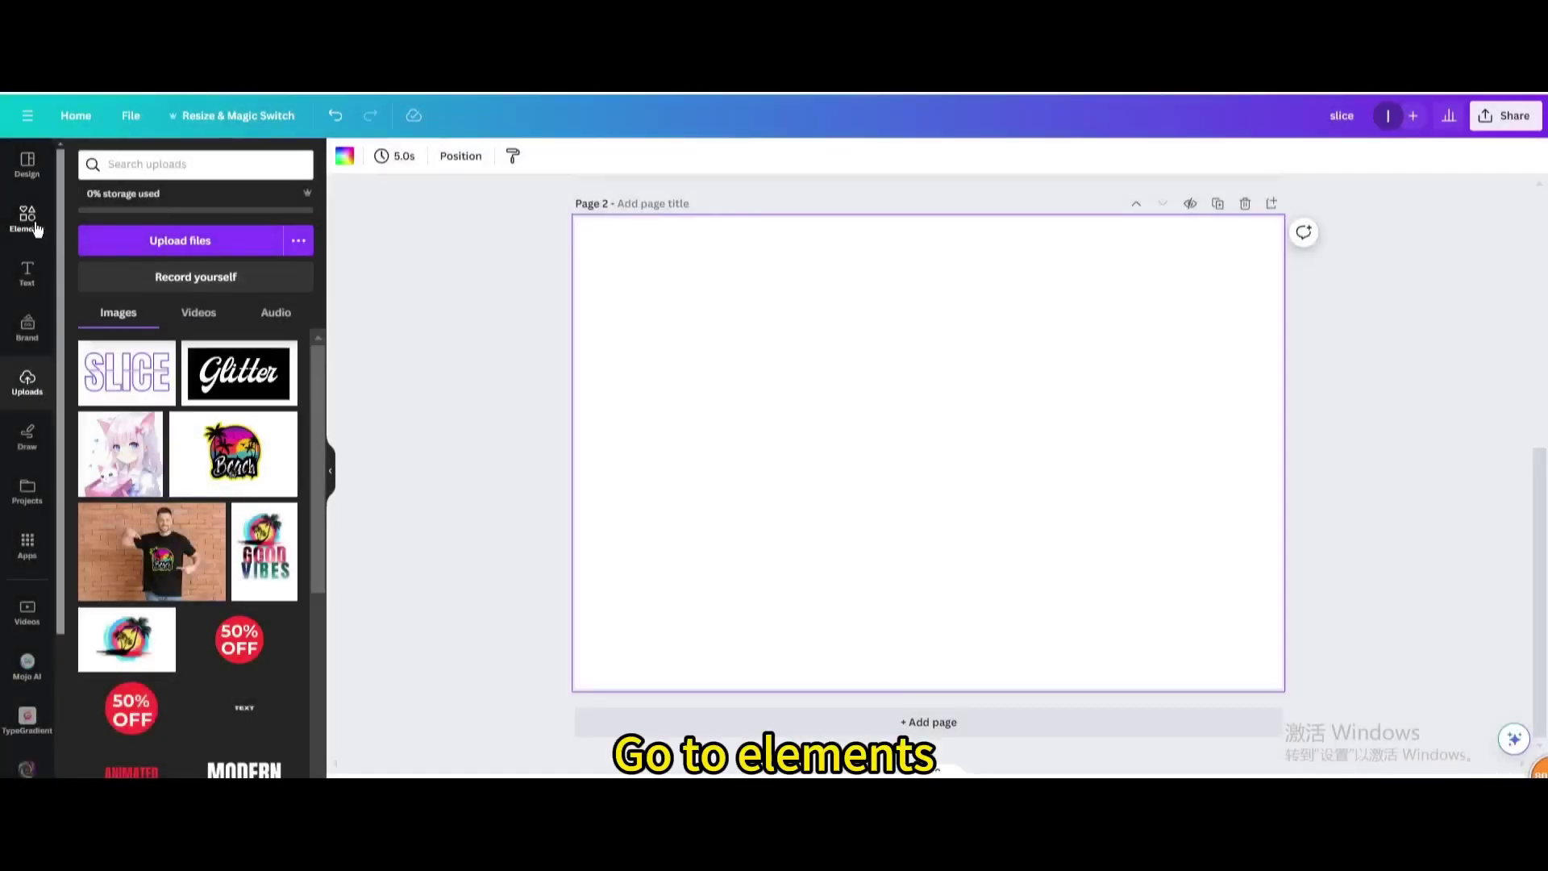
Step: Set an orange gradient photo from the Elements 'gradient' search as page 2's background
{"action": "left_click", "coordinate": [28, 219]}
{"action": "left_click", "coordinate": [158, 164]}
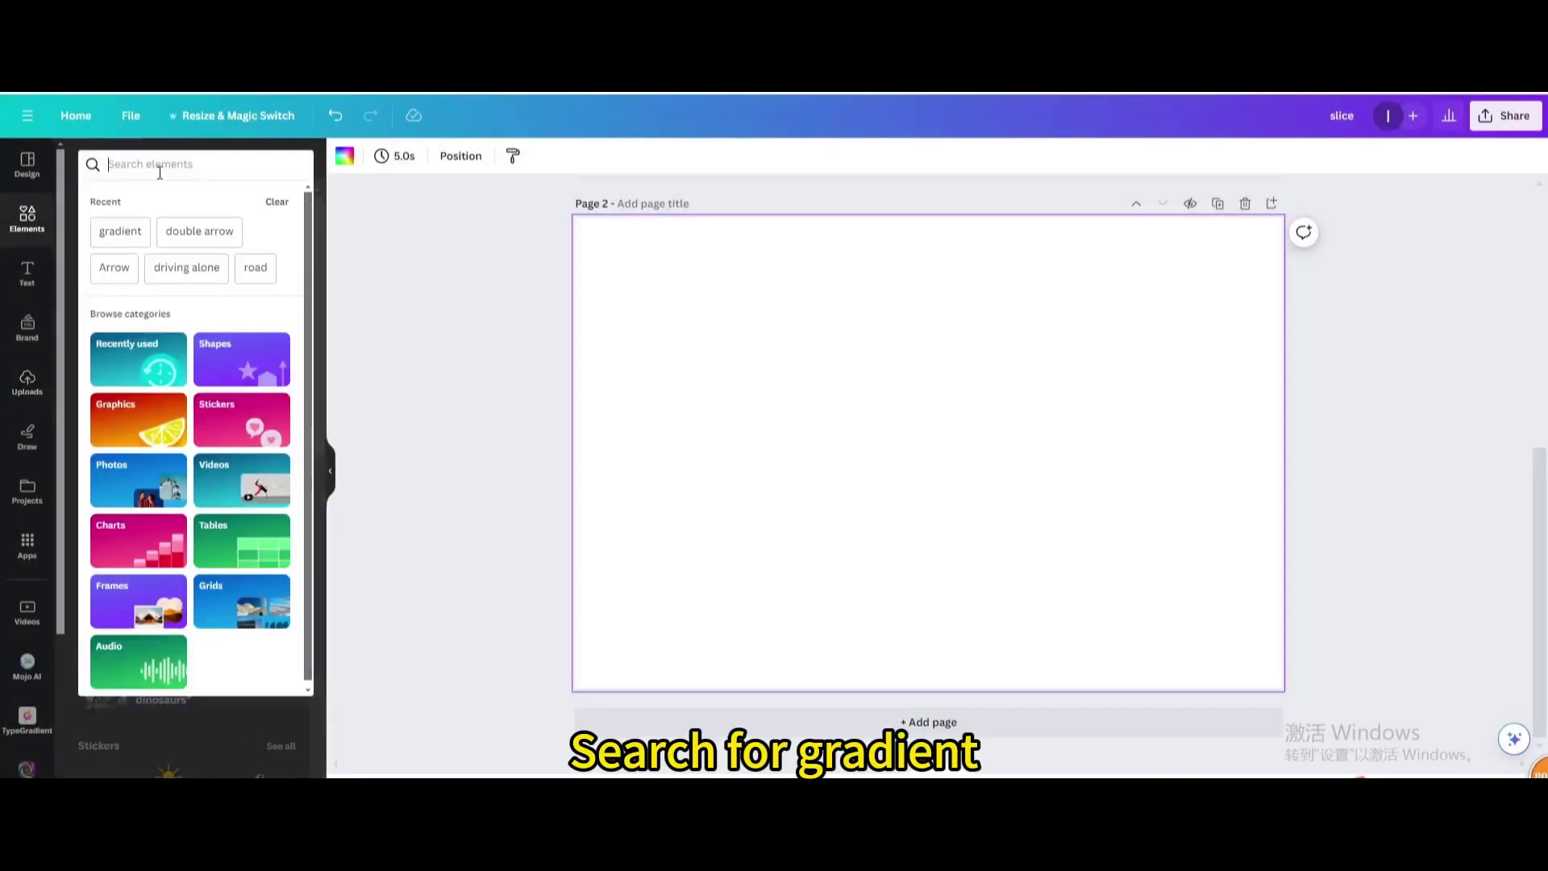
{"action": "left_click", "coordinate": [120, 231]}
{"action": "left_click", "coordinate": [186, 202]}
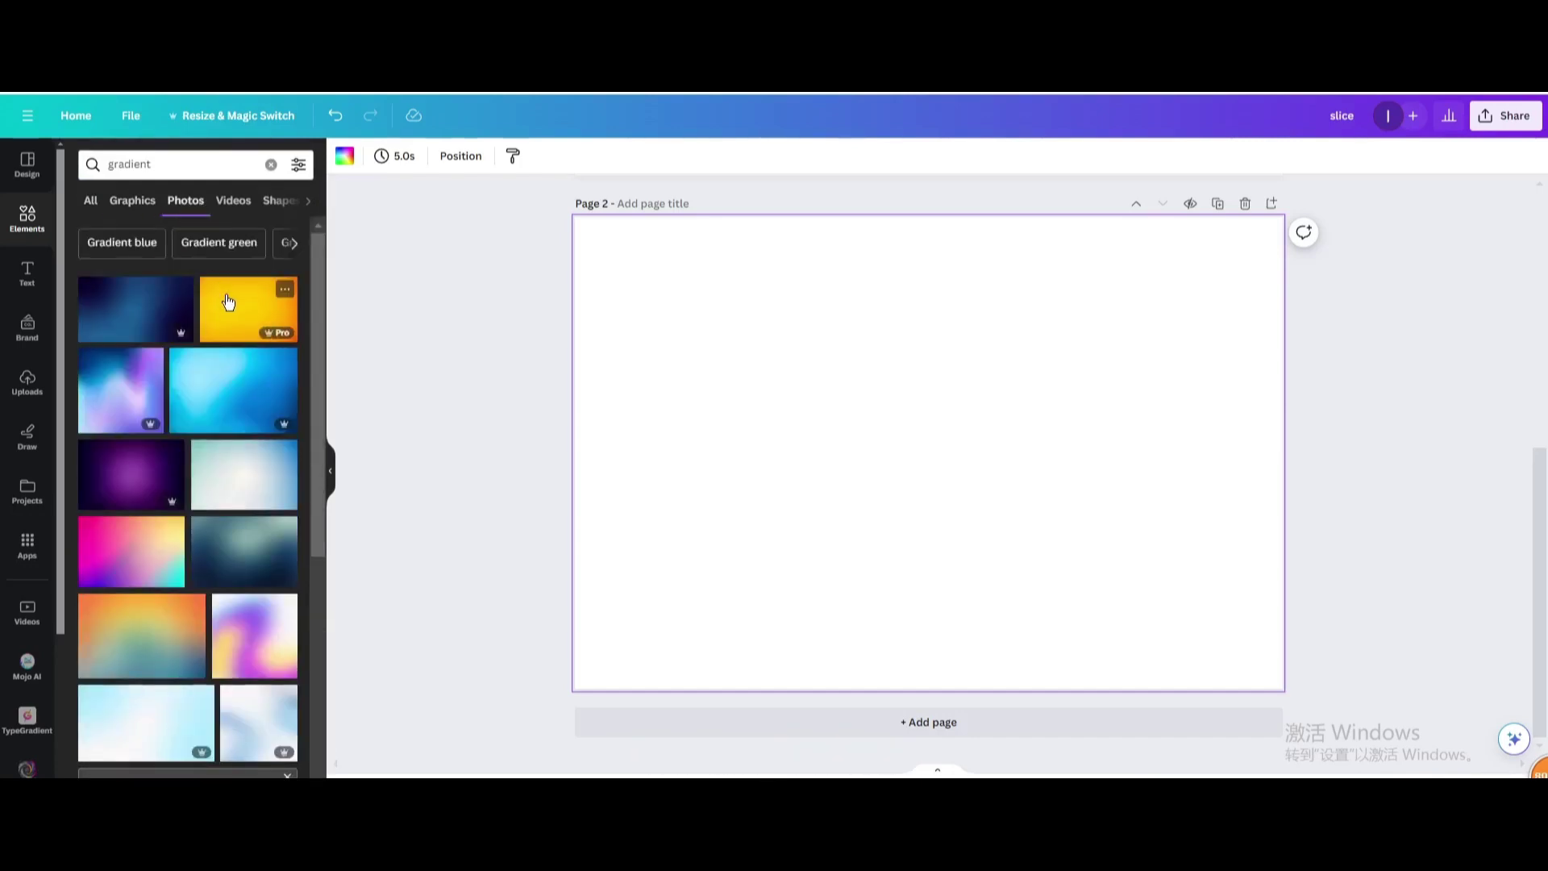
{"action": "left_click", "coordinate": [246, 310]}
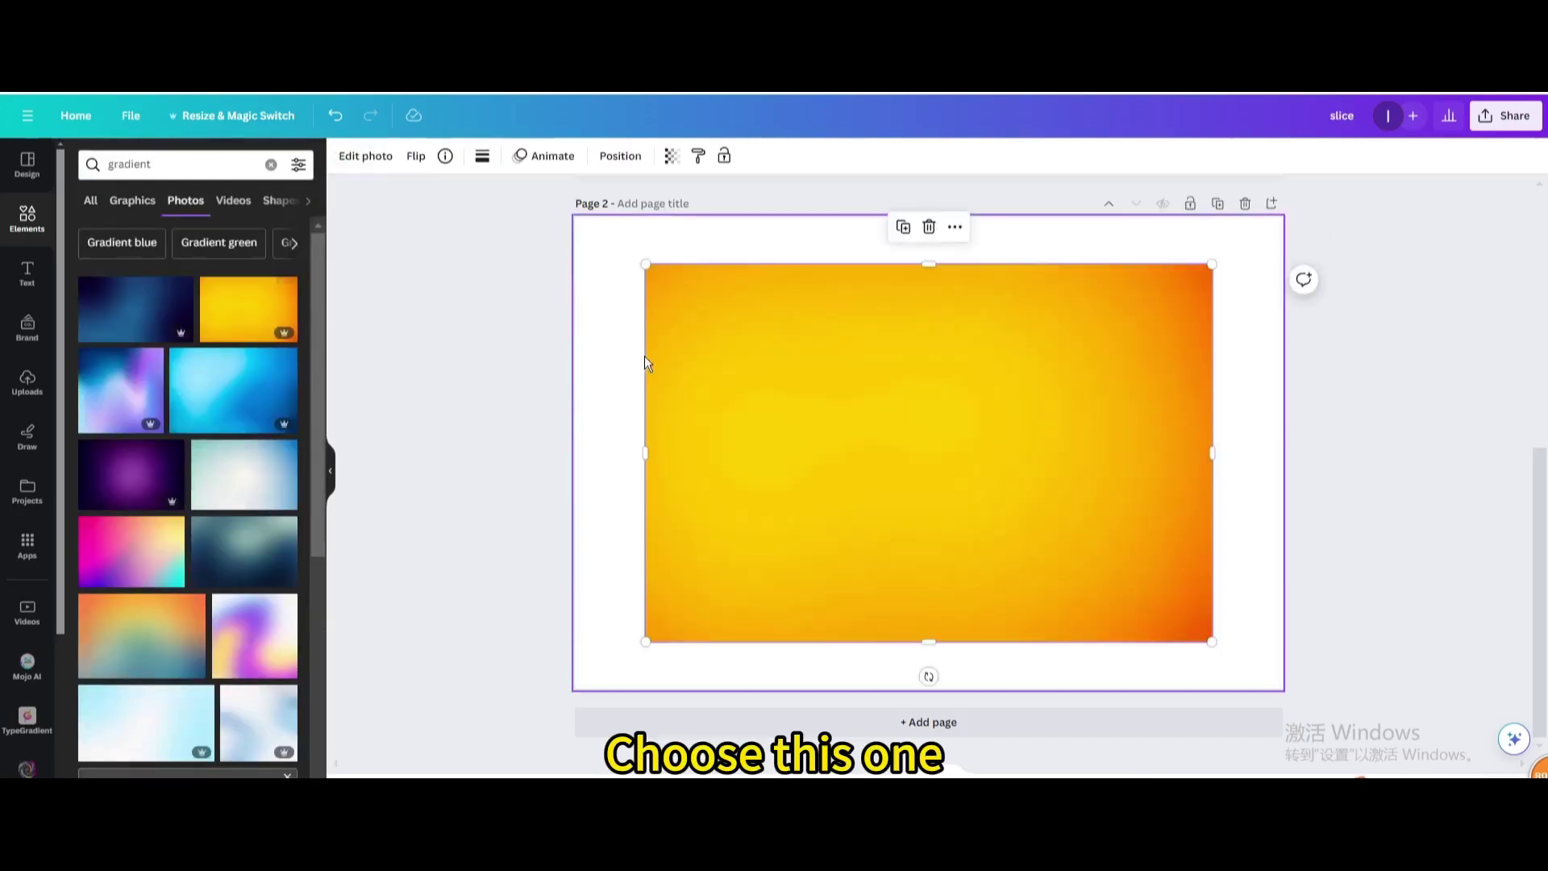
{"action": "right_click", "coordinate": [760, 337]}
{"action": "left_click", "coordinate": [858, 725]}
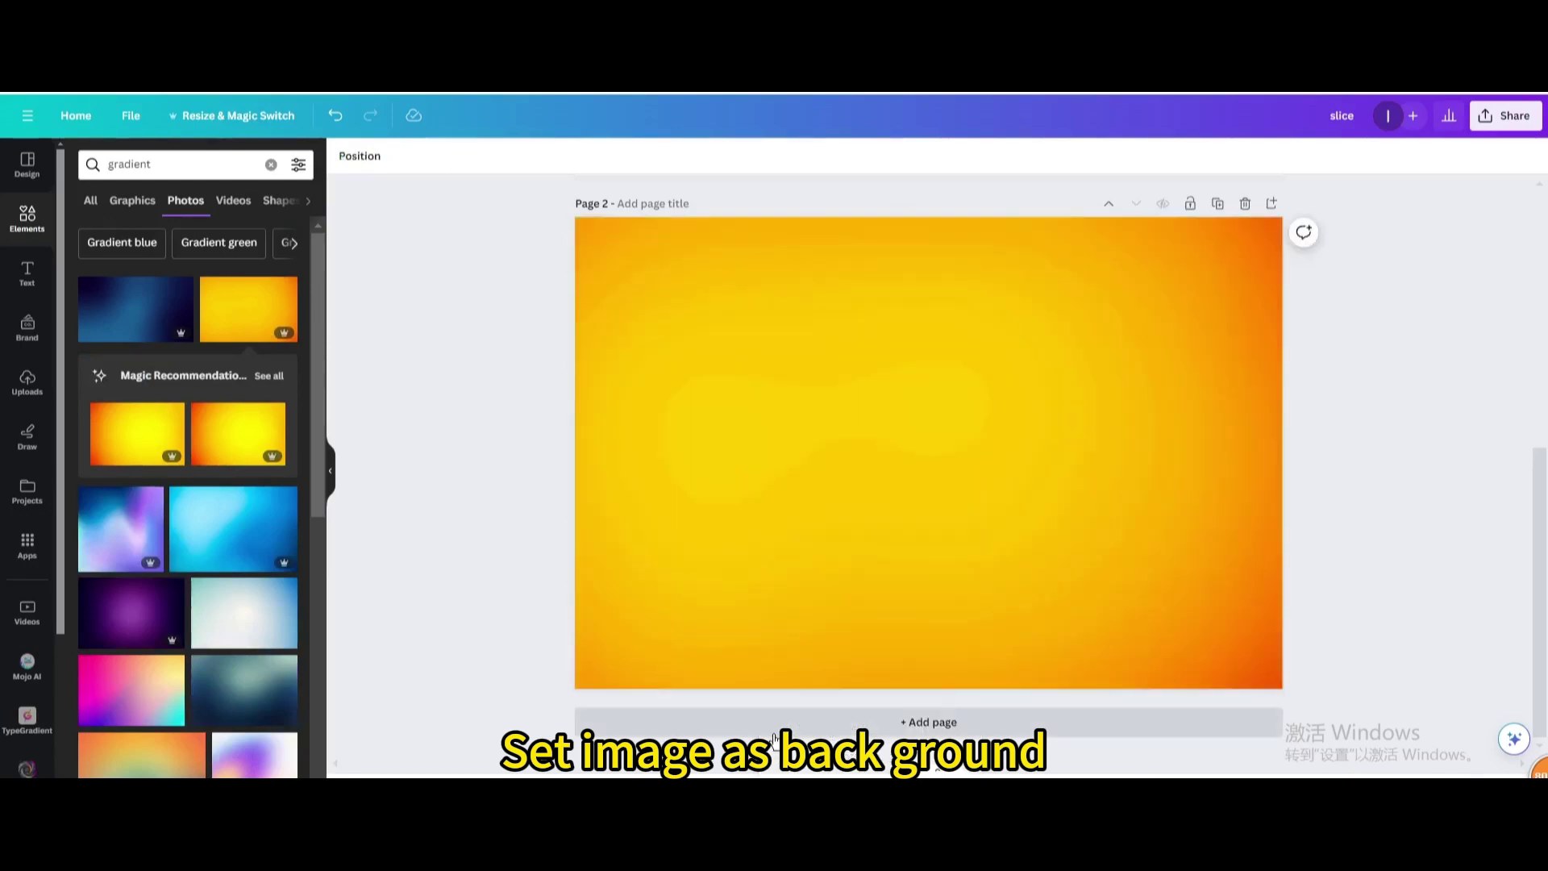
{"action": "left_click", "coordinate": [27, 384]}
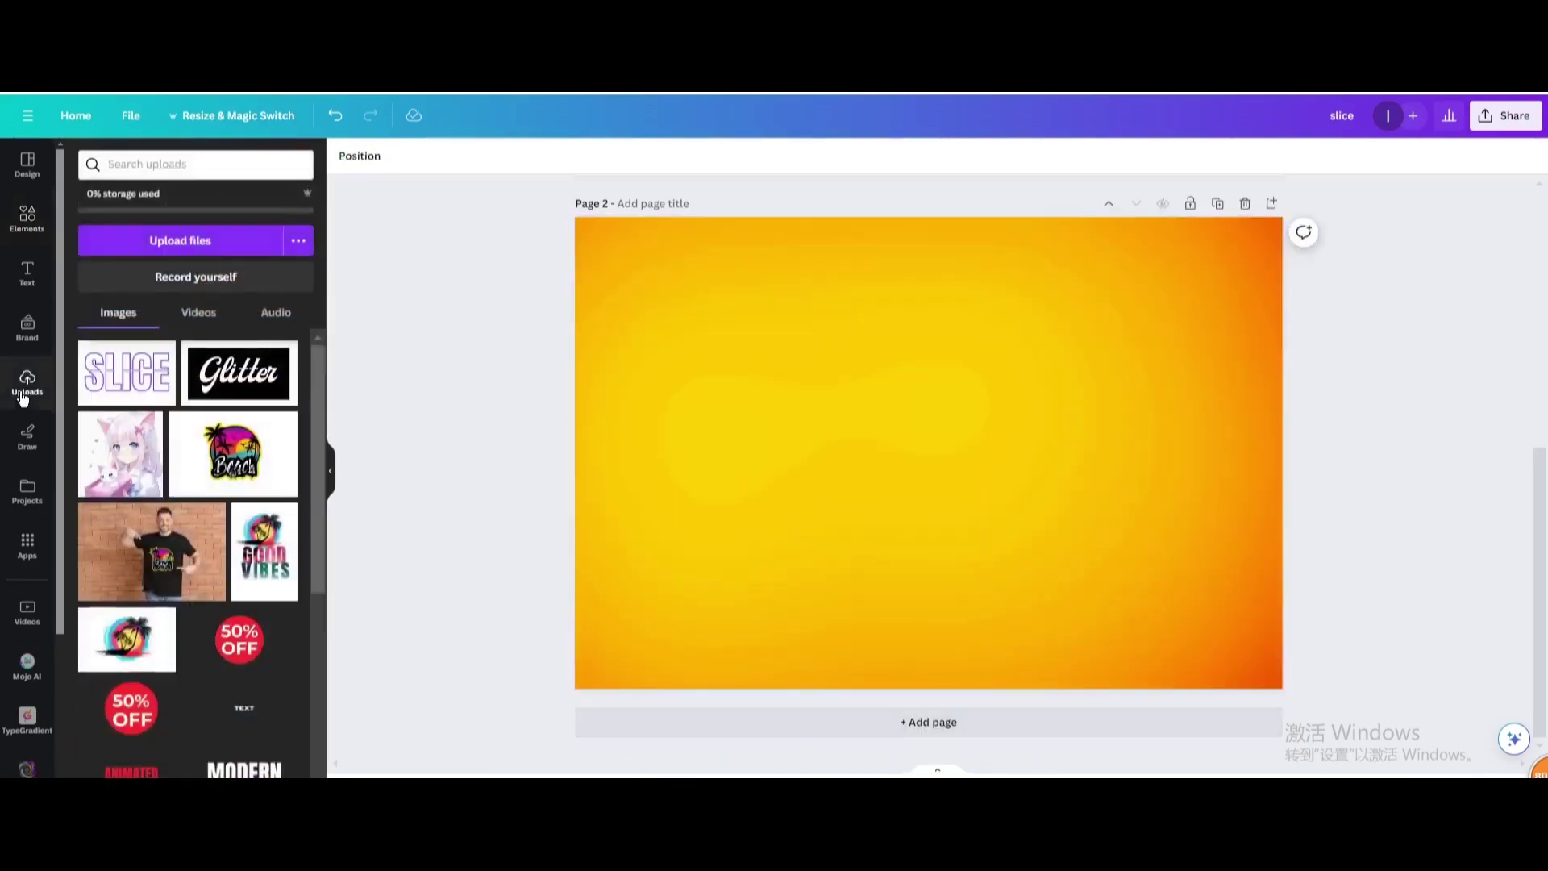
Step: Place the uploaded SLICE image on page 2, enlarge it, and remove its background
{"action": "left_click", "coordinate": [126, 370]}
{"action": "left_click_drag", "start_coordinate": [799, 387], "coordinate": [689, 304]}
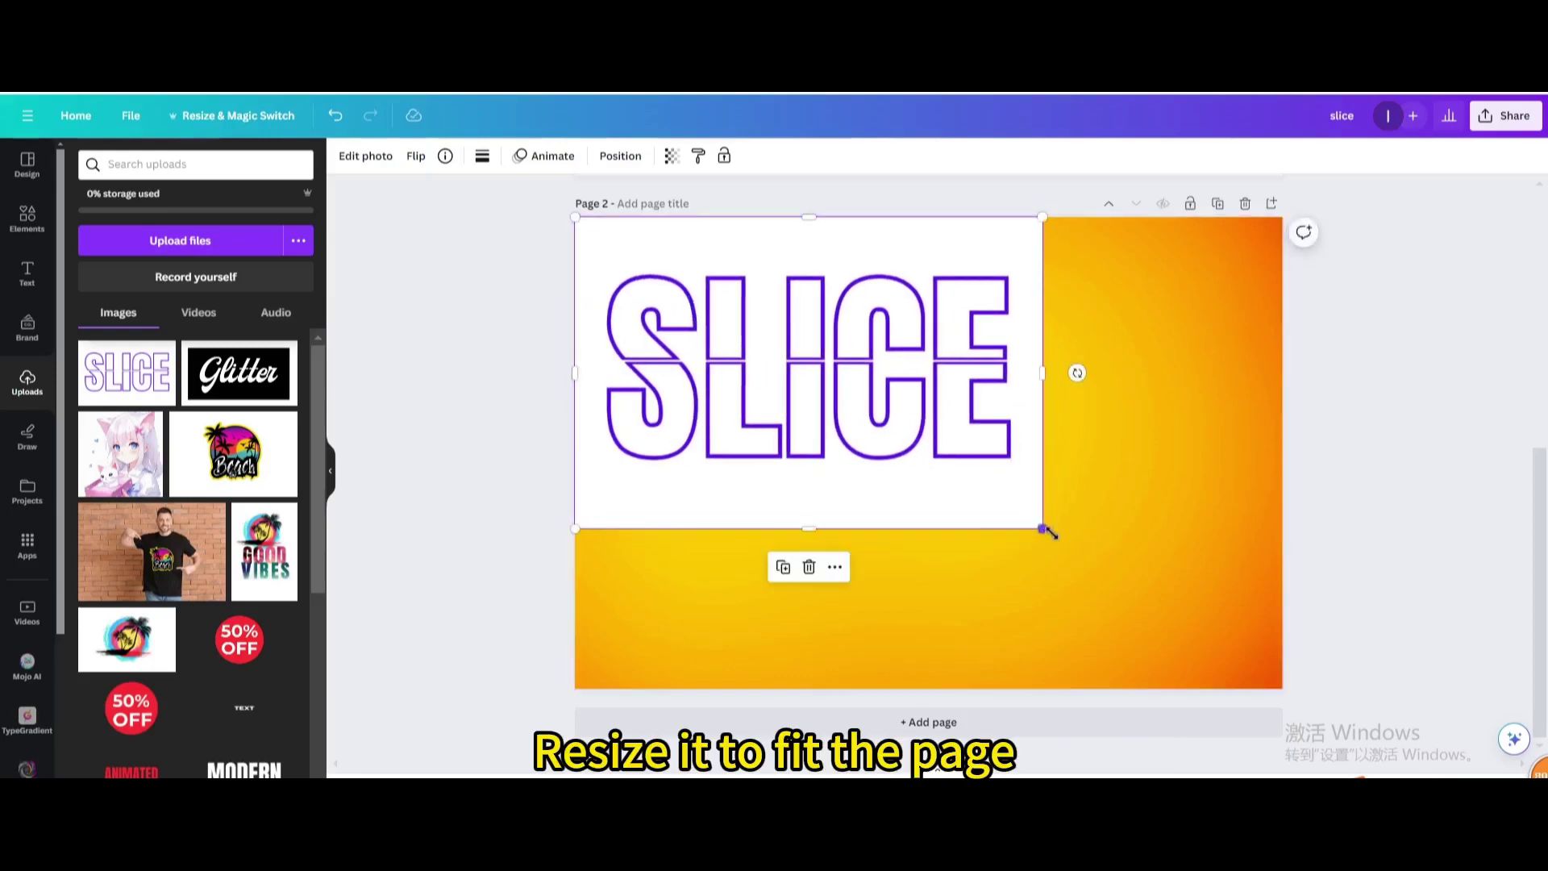
{"action": "left_click_drag", "start_coordinate": [1041, 528], "coordinate": [1282, 688]}
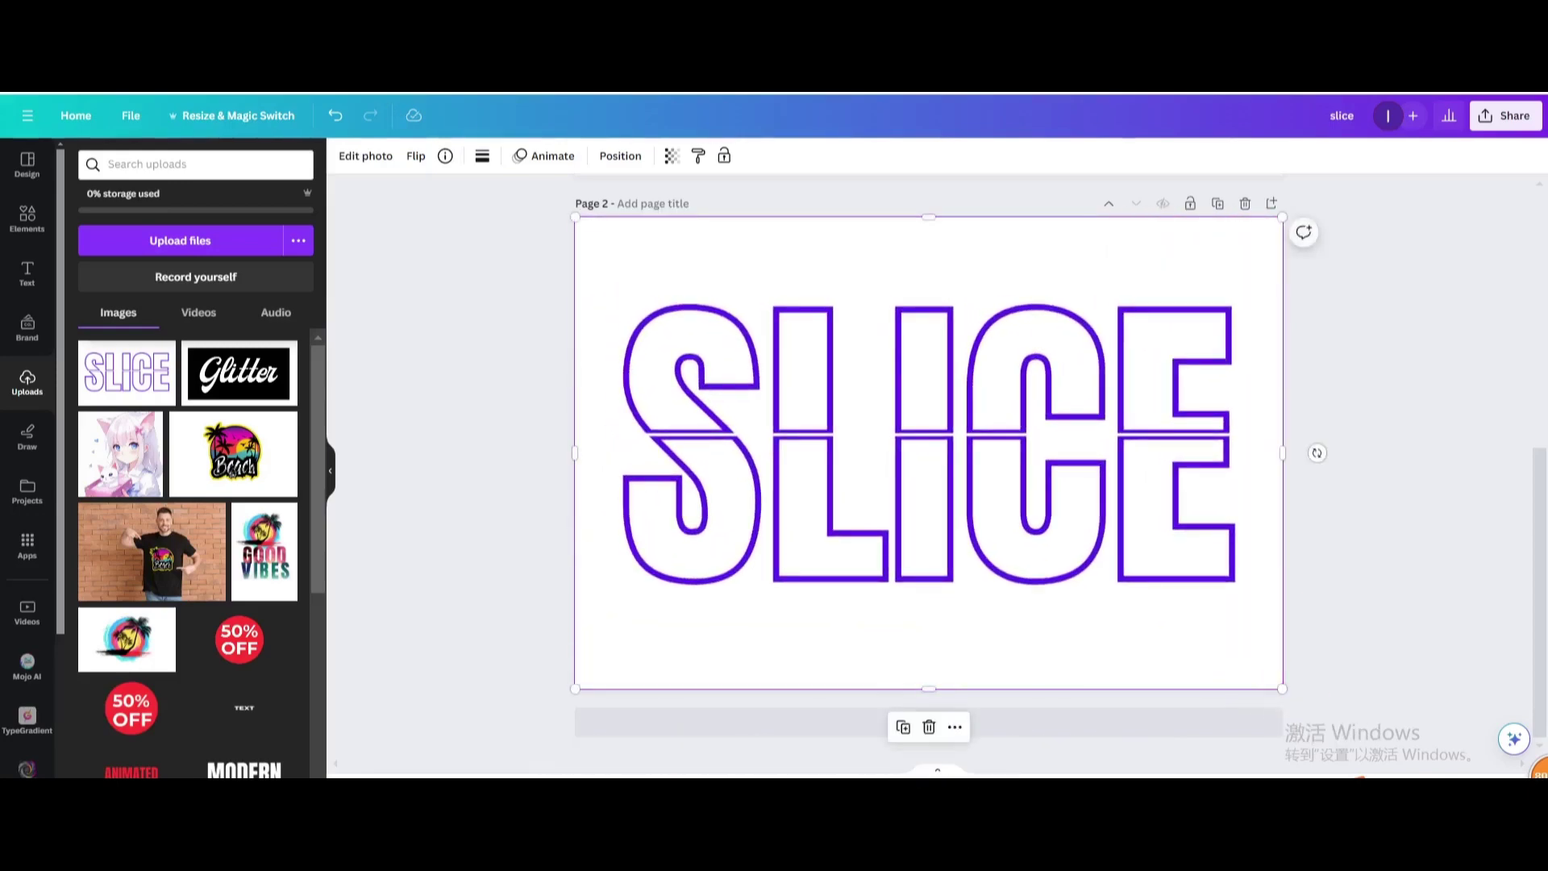
{"action": "left_click", "coordinate": [363, 158]}
{"action": "left_click", "coordinate": [121, 259]}
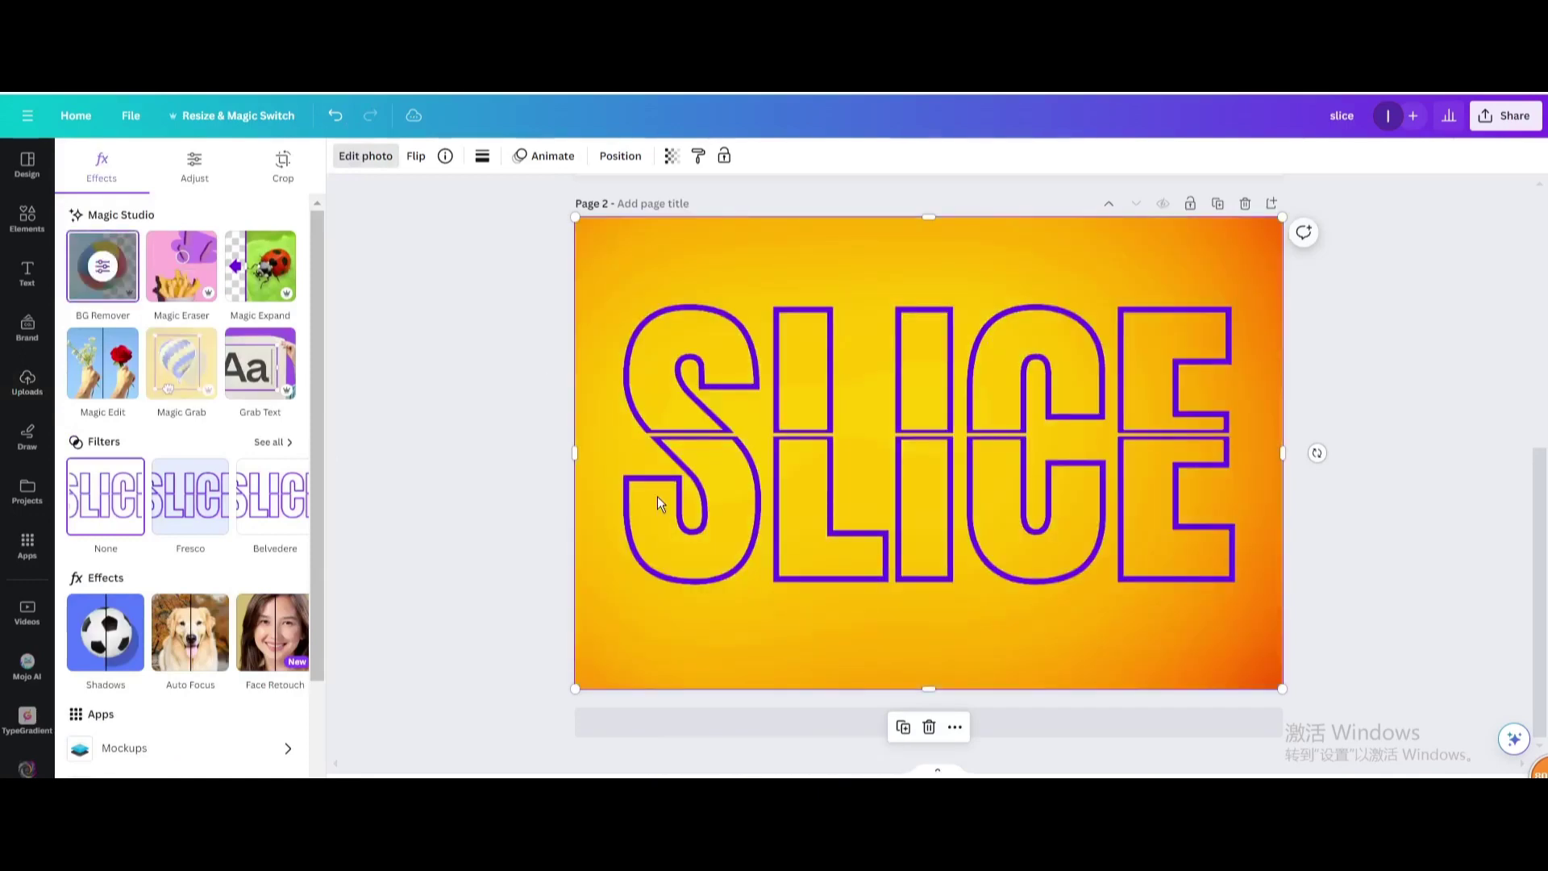
Step: Crop the SLICE image to its top half, then select page 1's background
{"action": "left_click_drag", "start_coordinate": [928, 689], "coordinate": [890, 436]}
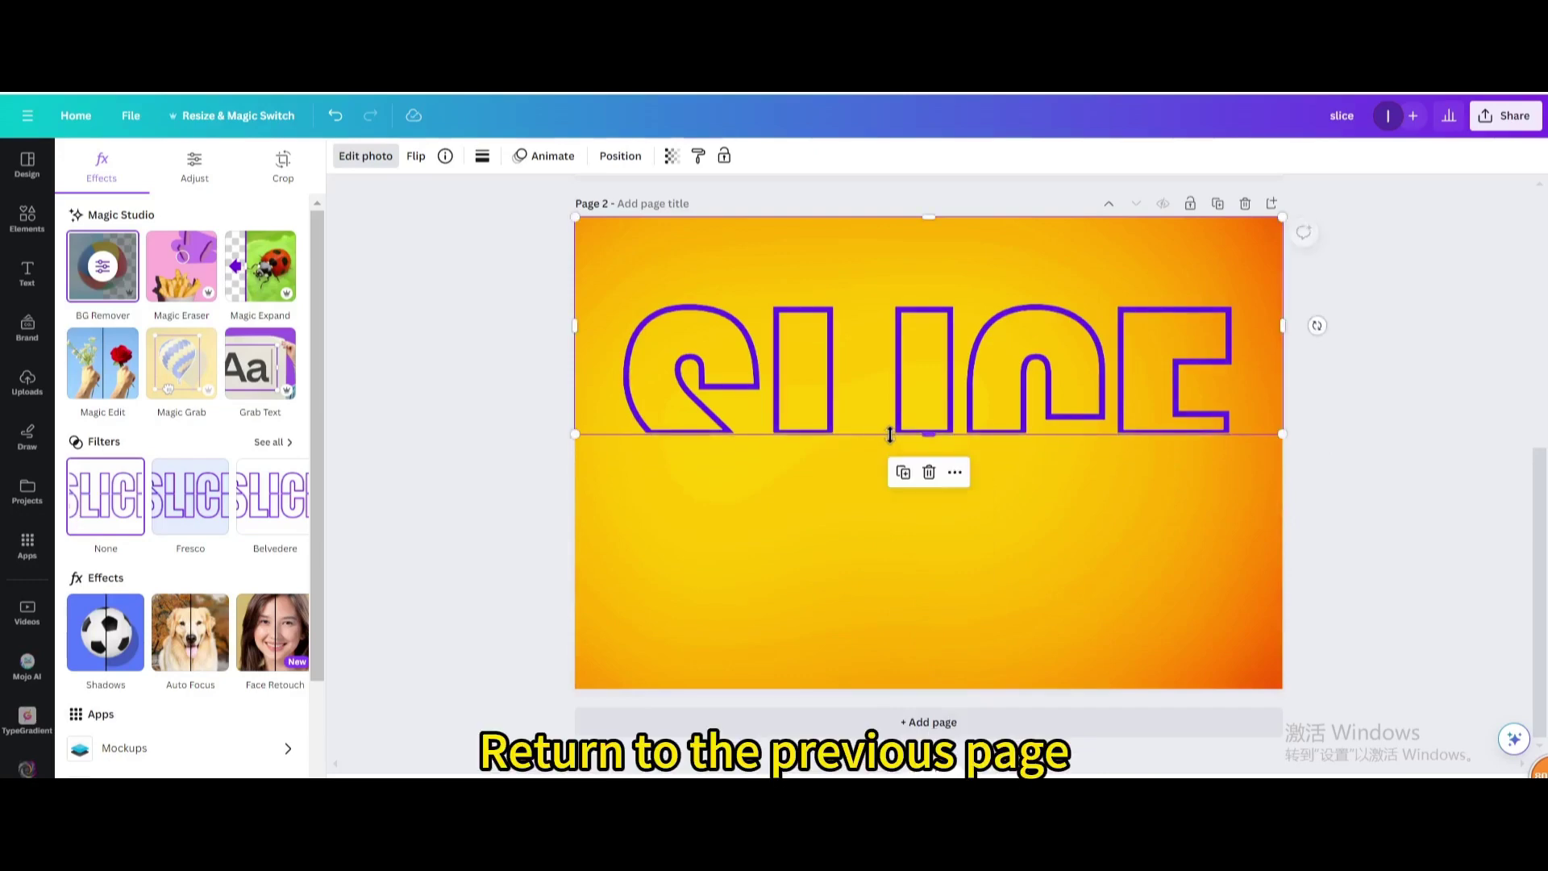
{"action": "scroll", "coordinate": [850, 466], "scroll_direction": "up", "scroll_amount": 5}
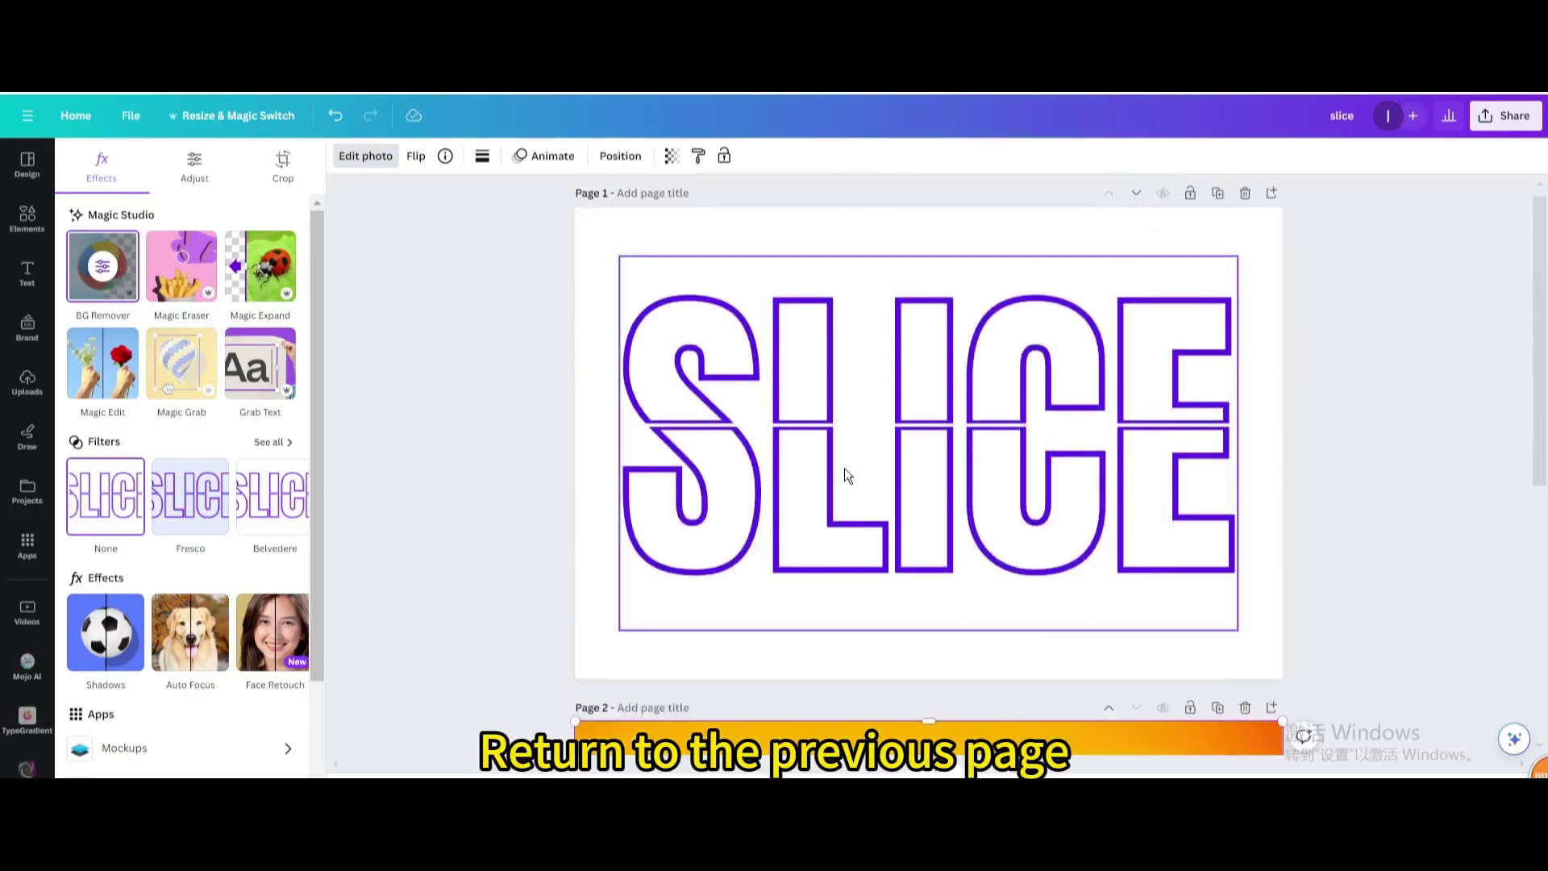
{"action": "left_click", "coordinate": [769, 389]}
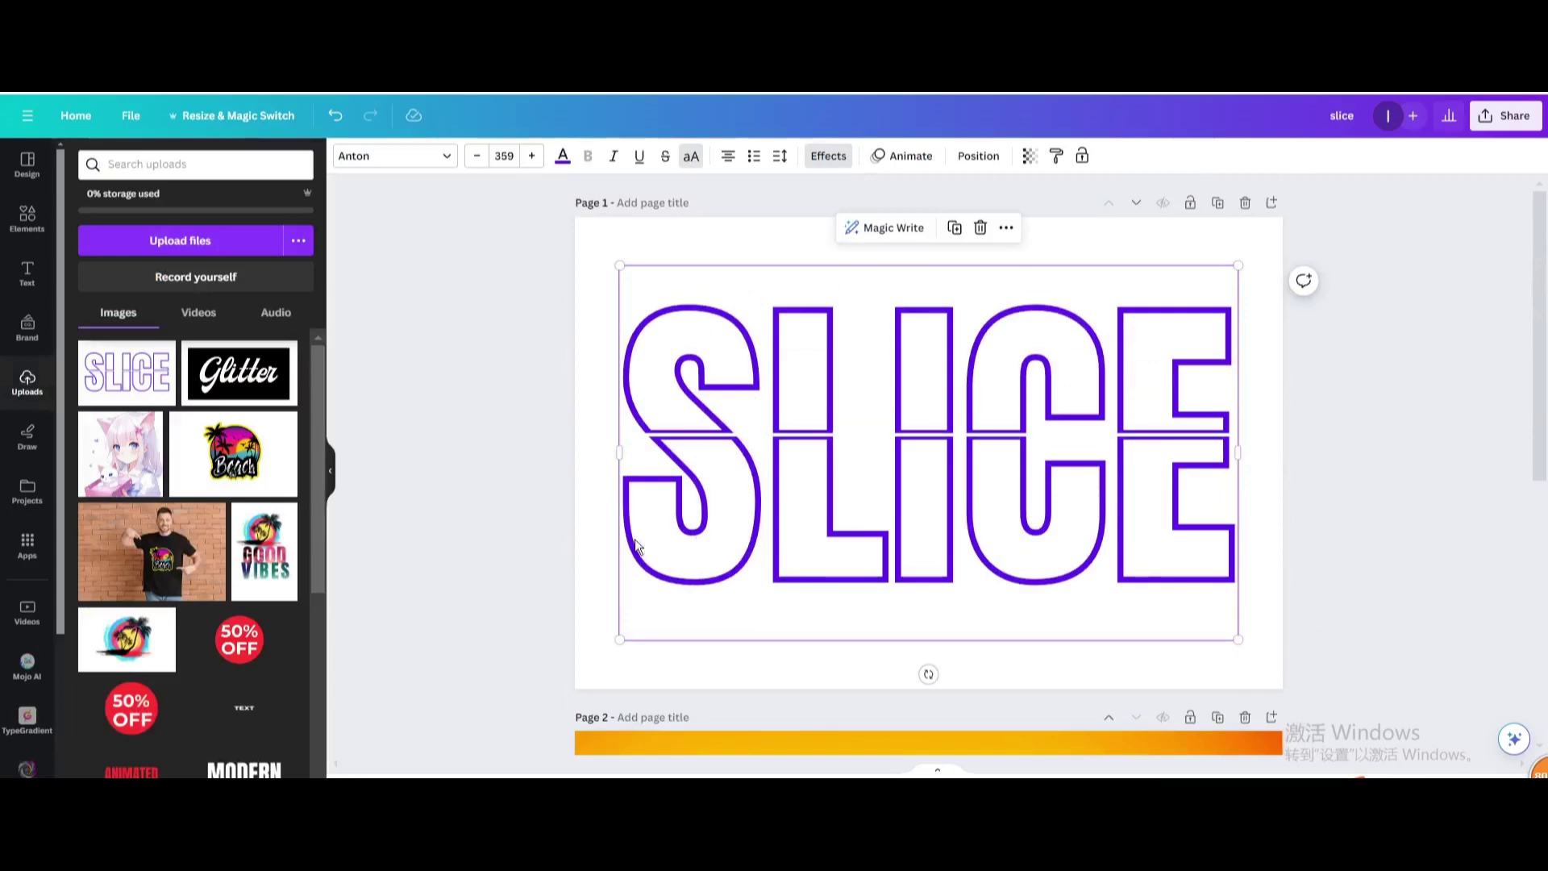
{"action": "left_click", "coordinate": [613, 231]}
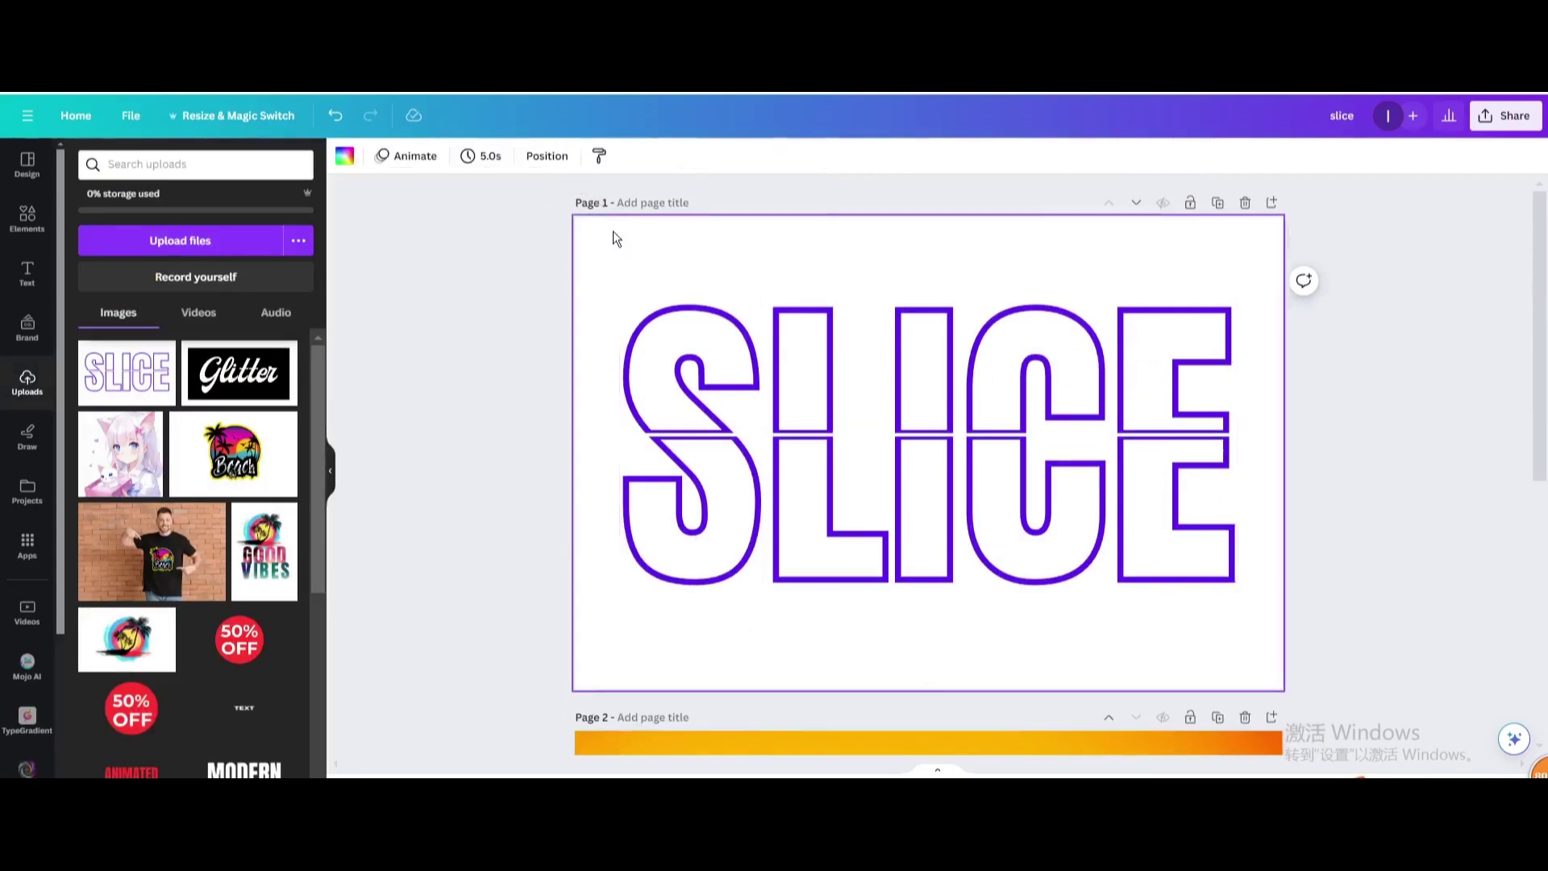
Step: Set page 1's background to black, then briefly select the SLICE text
{"action": "left_click", "coordinate": [345, 156]}
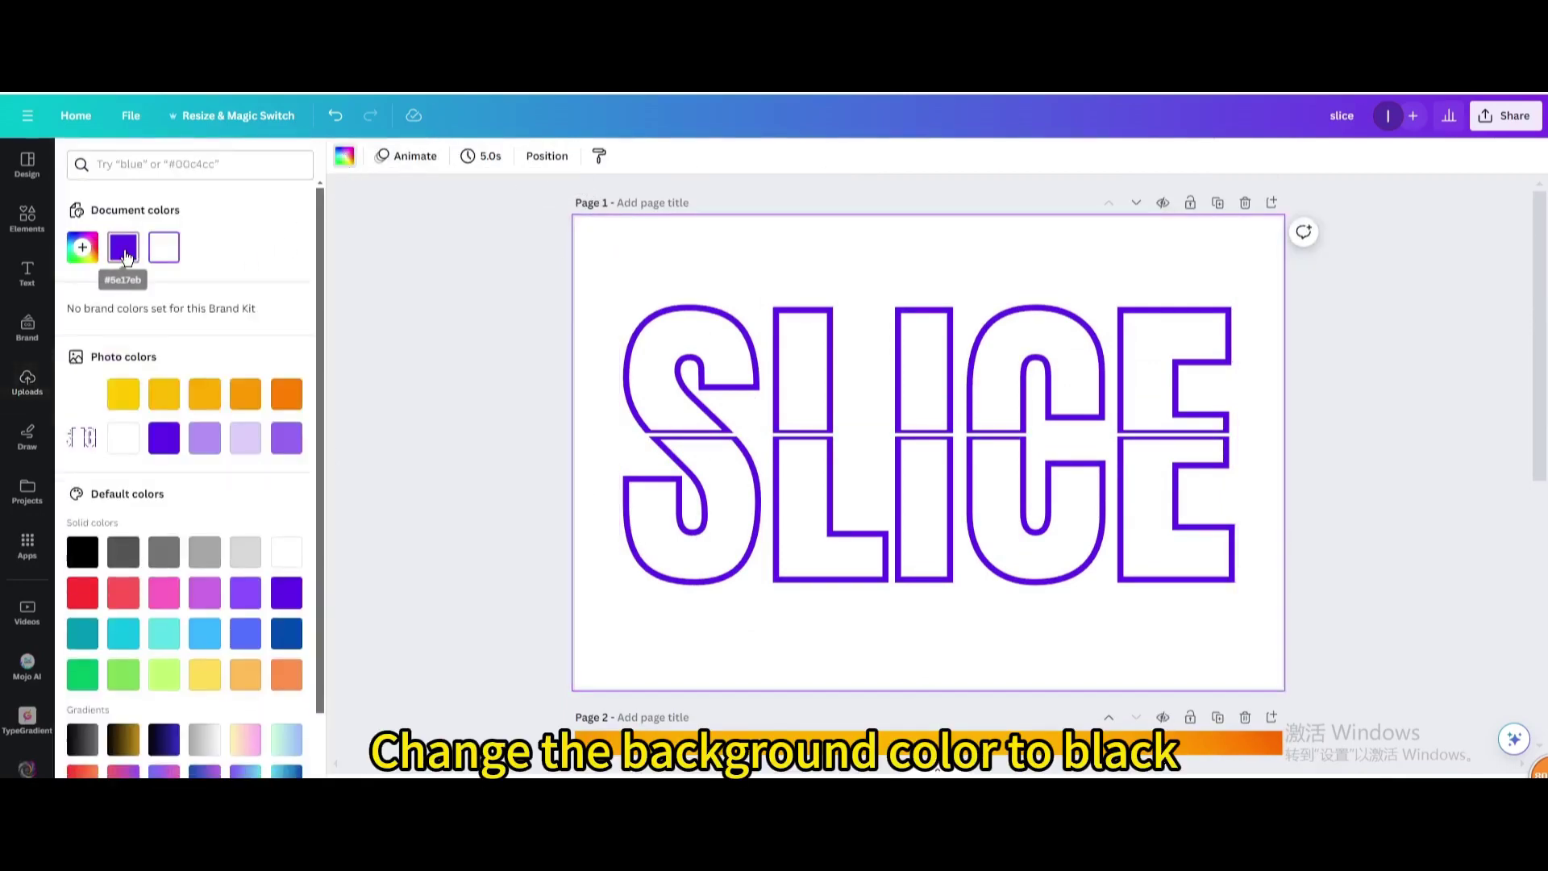
{"action": "left_click", "coordinate": [82, 551]}
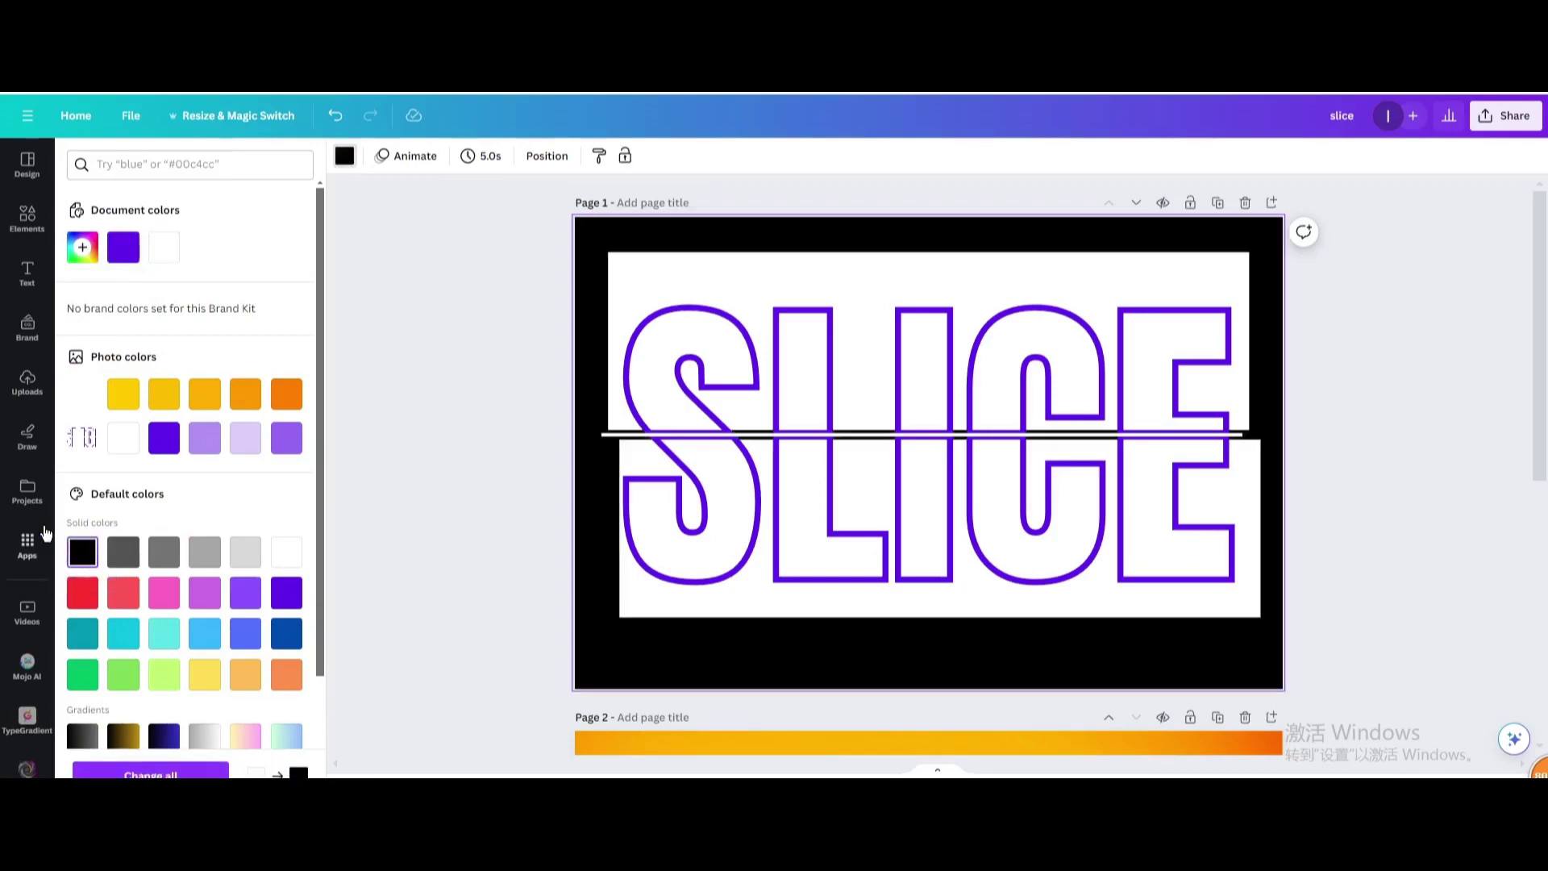
{"action": "left_click", "coordinate": [705, 363]}
{"action": "double_click", "coordinate": [682, 285]}
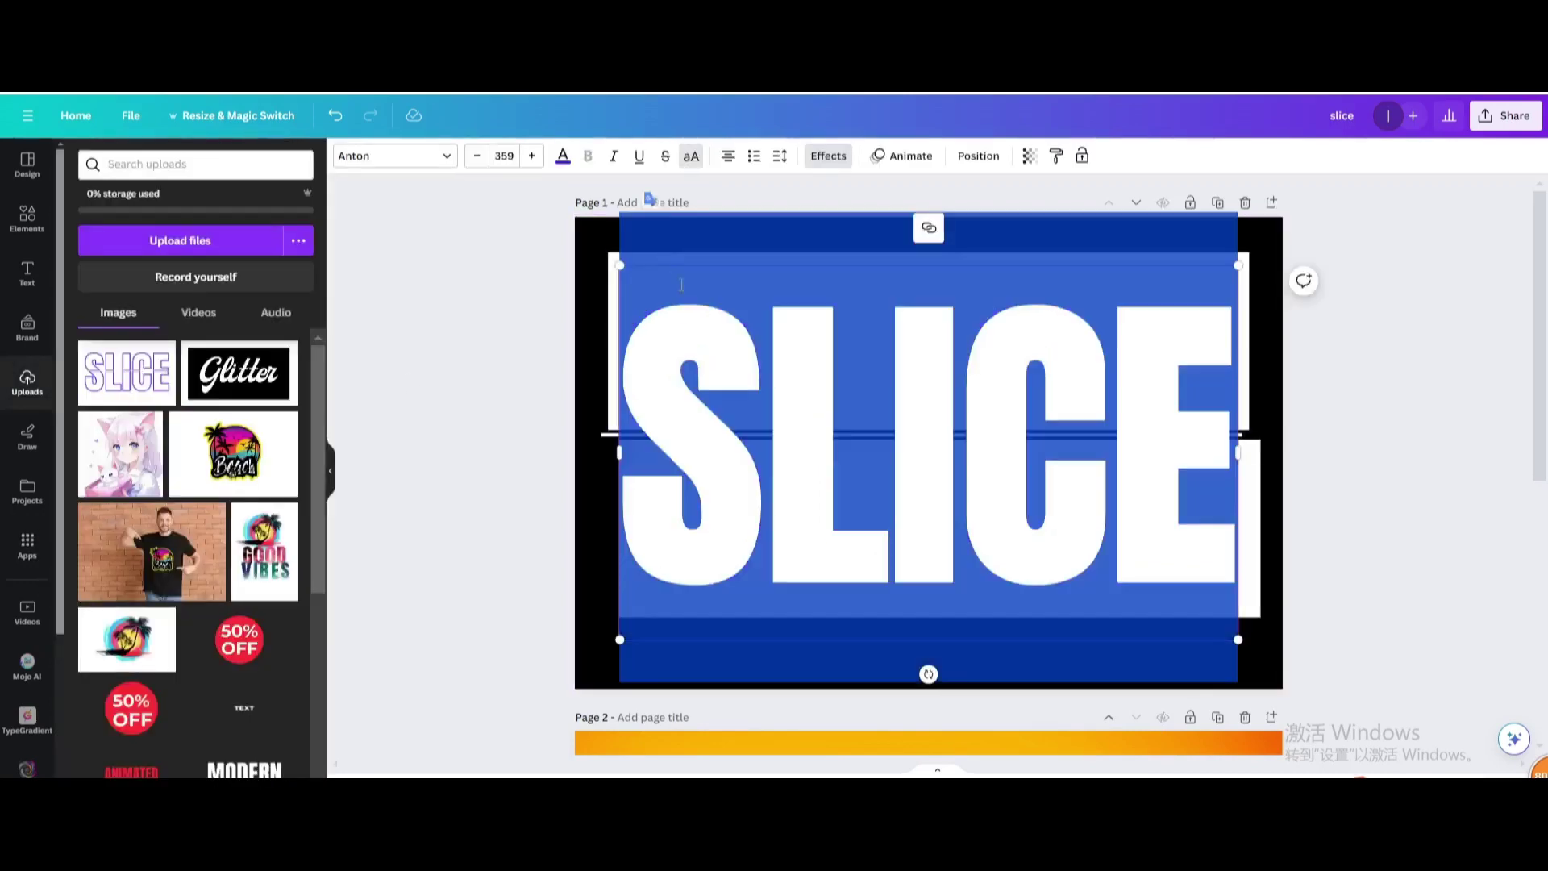
{"action": "left_click", "coordinate": [1358, 374]}
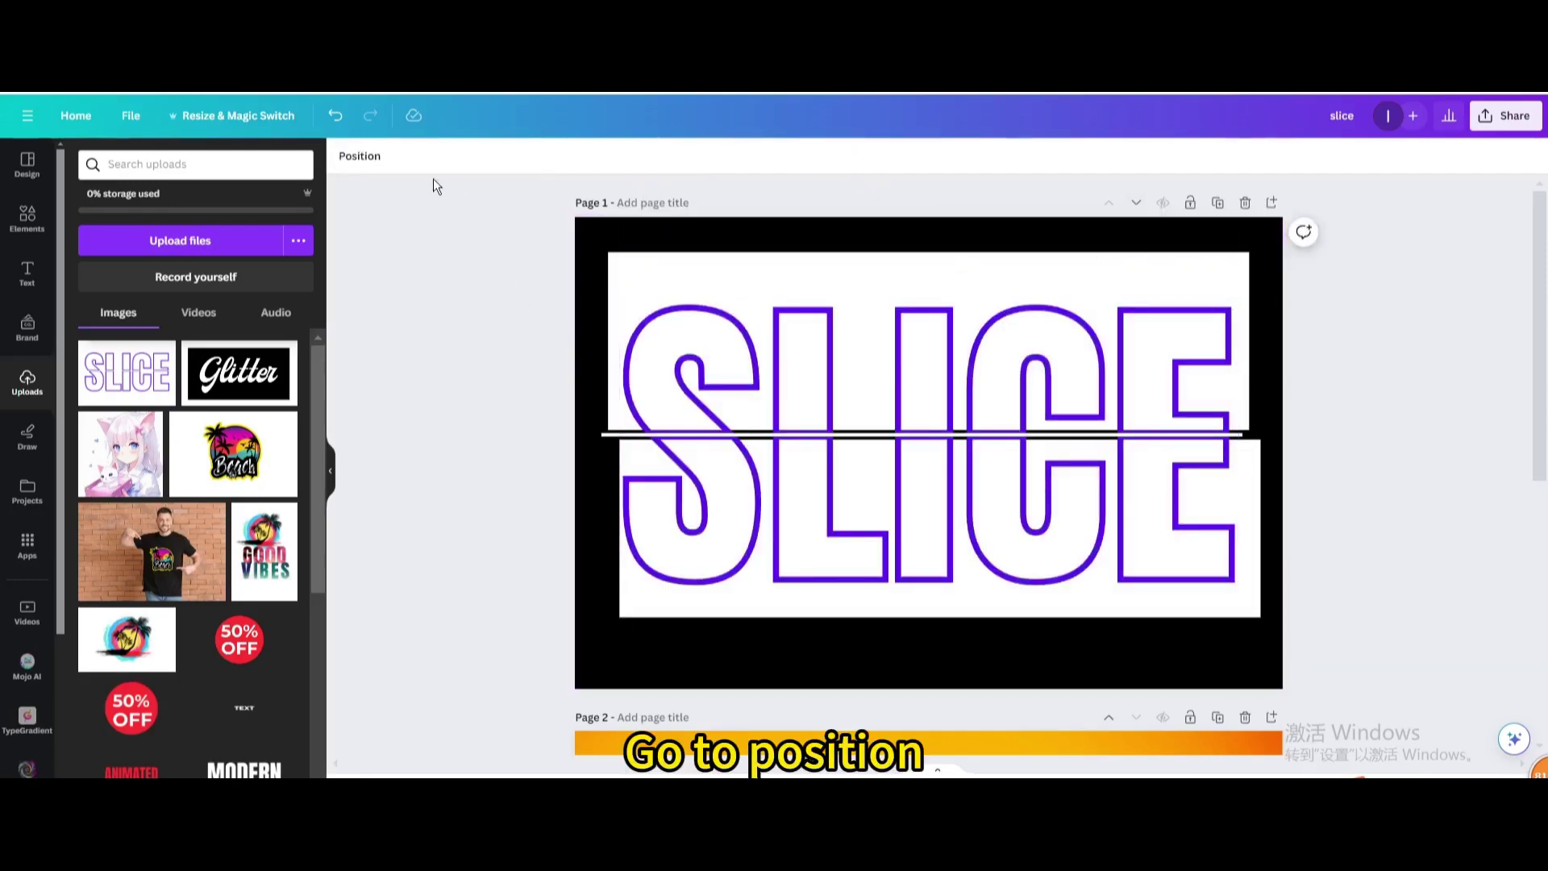
Step: Color both SLICE text layers white, picking each from the Layers list
{"action": "left_click", "coordinate": [361, 156]}
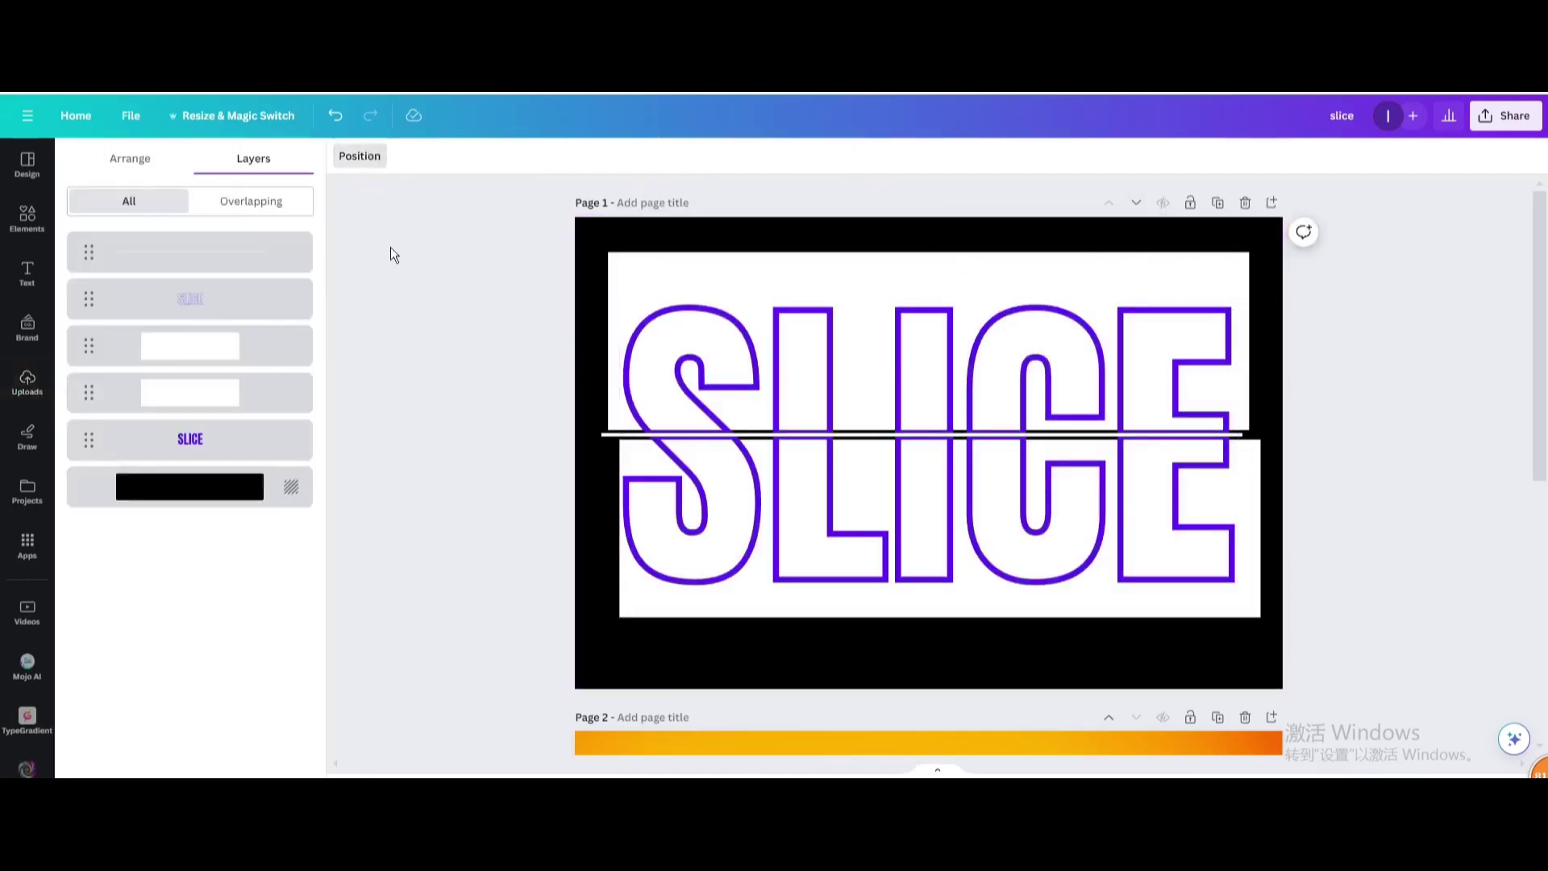
{"action": "left_click", "coordinate": [212, 302]}
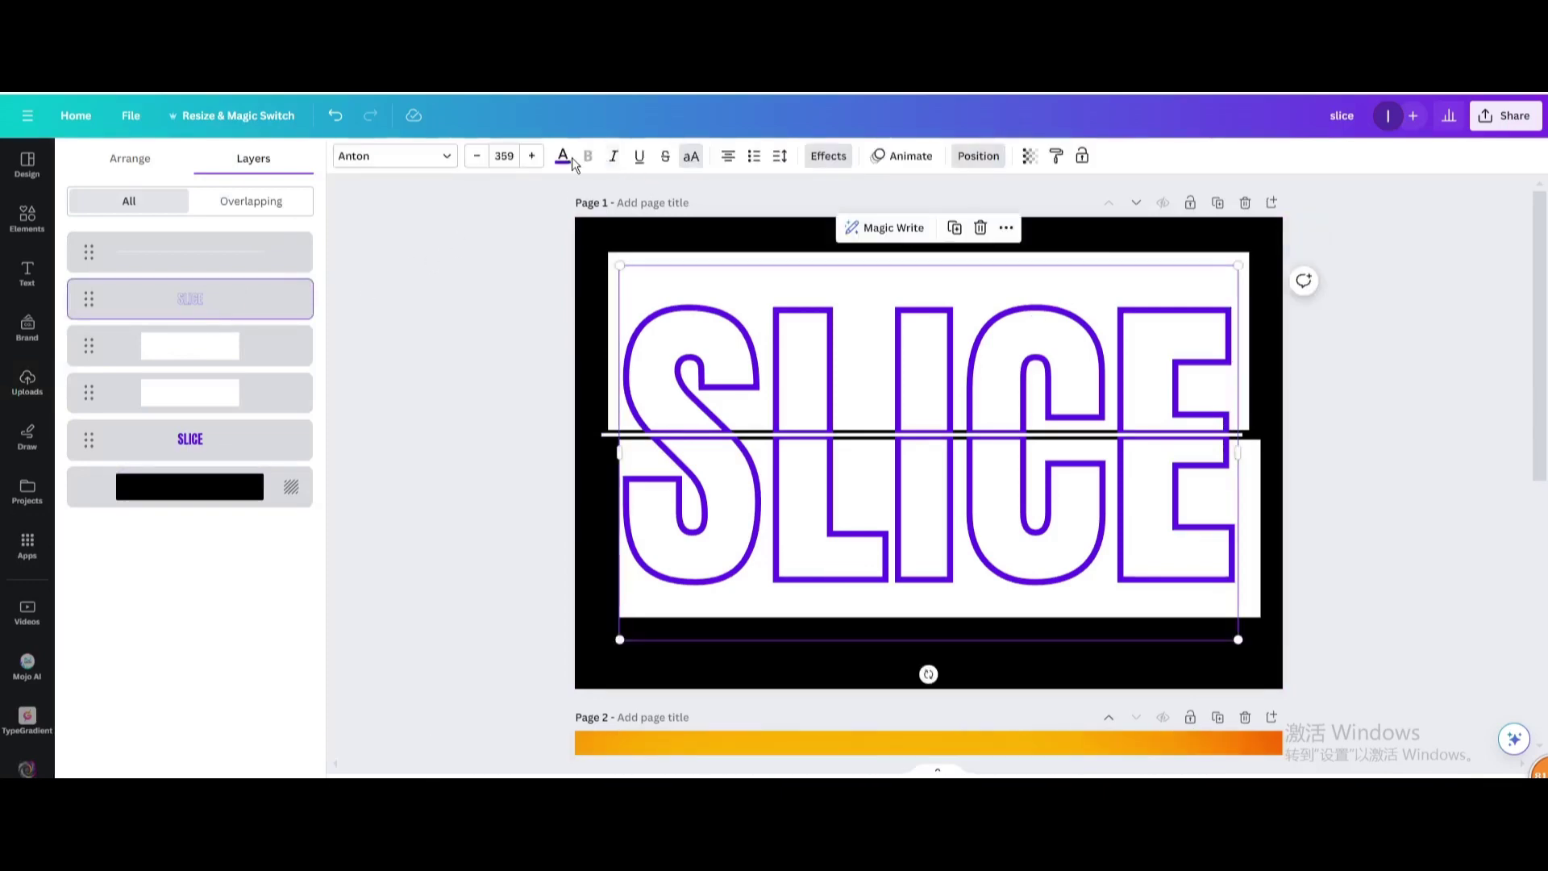
{"action": "left_click", "coordinate": [564, 156]}
{"action": "left_click", "coordinate": [205, 247]}
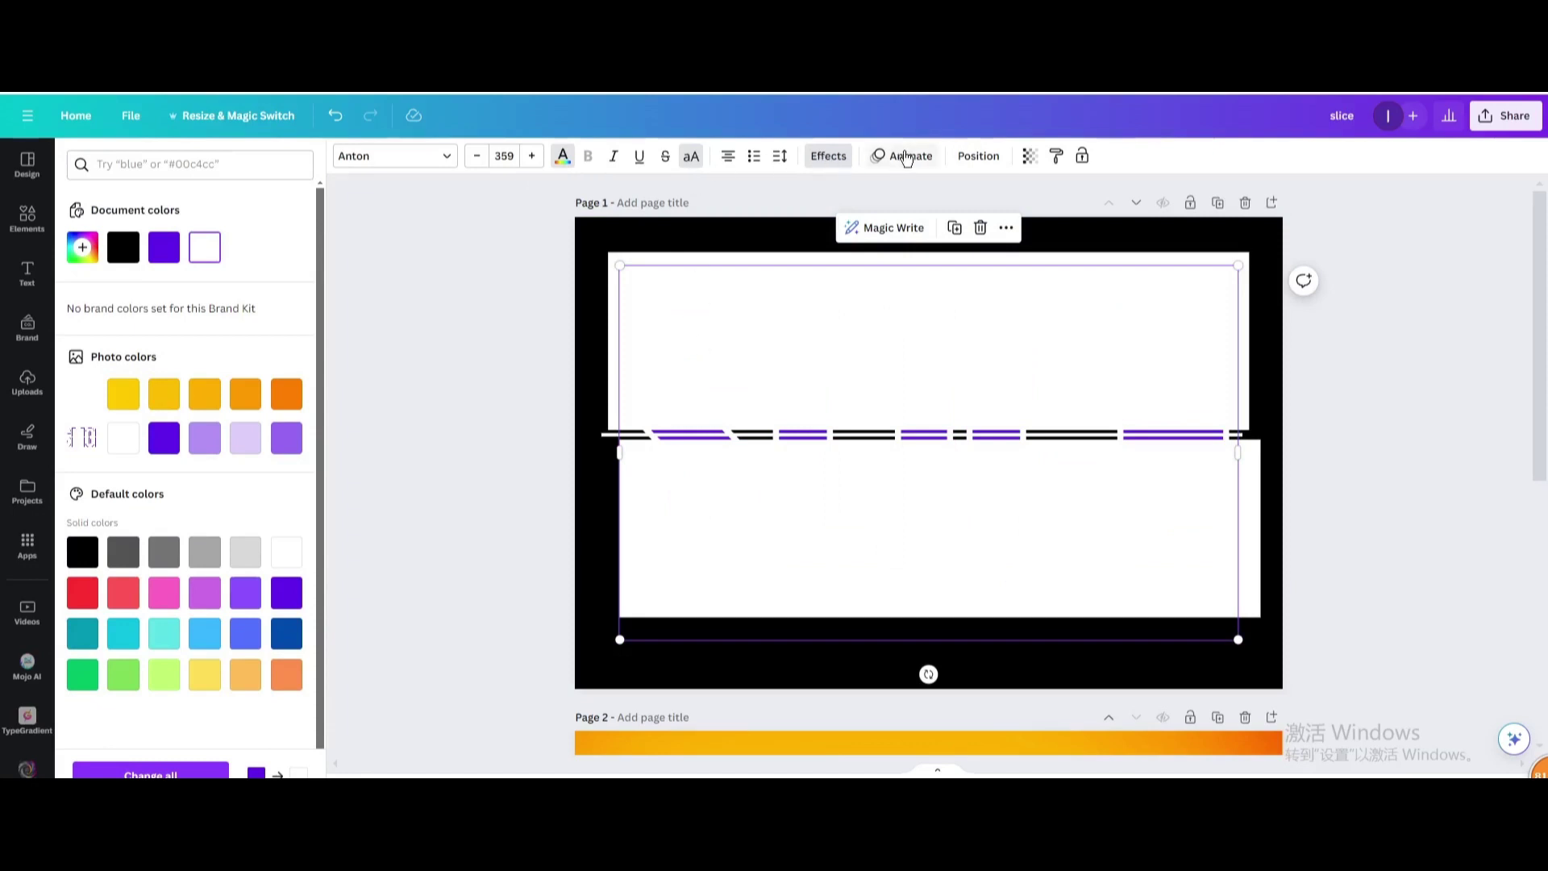
{"action": "left_click", "coordinate": [979, 155]}
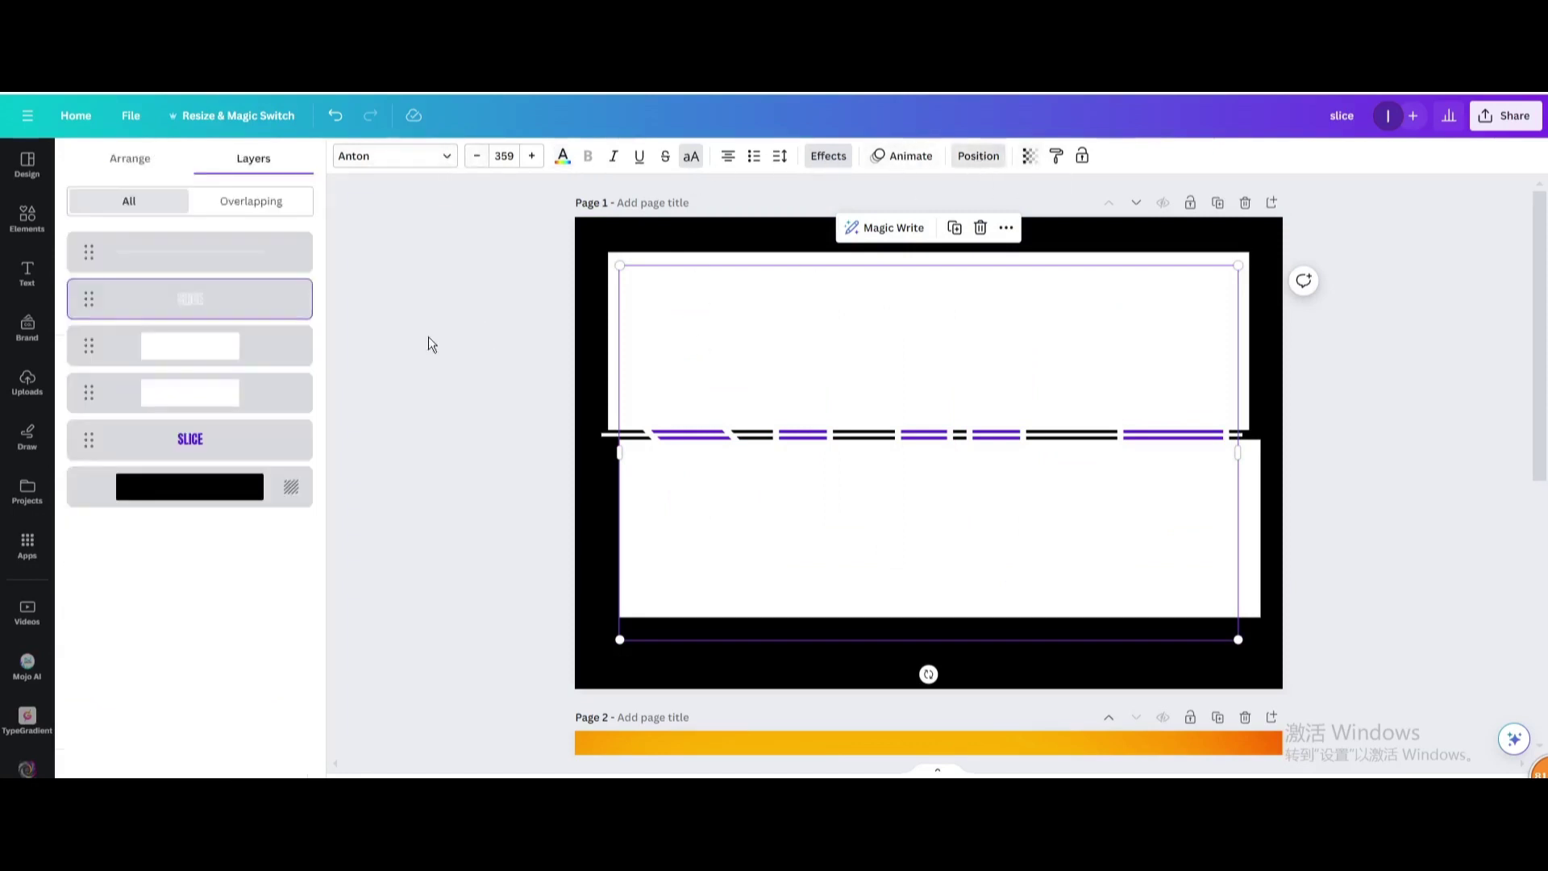
{"action": "left_click", "coordinate": [564, 156]}
{"action": "left_click", "coordinate": [206, 249]}
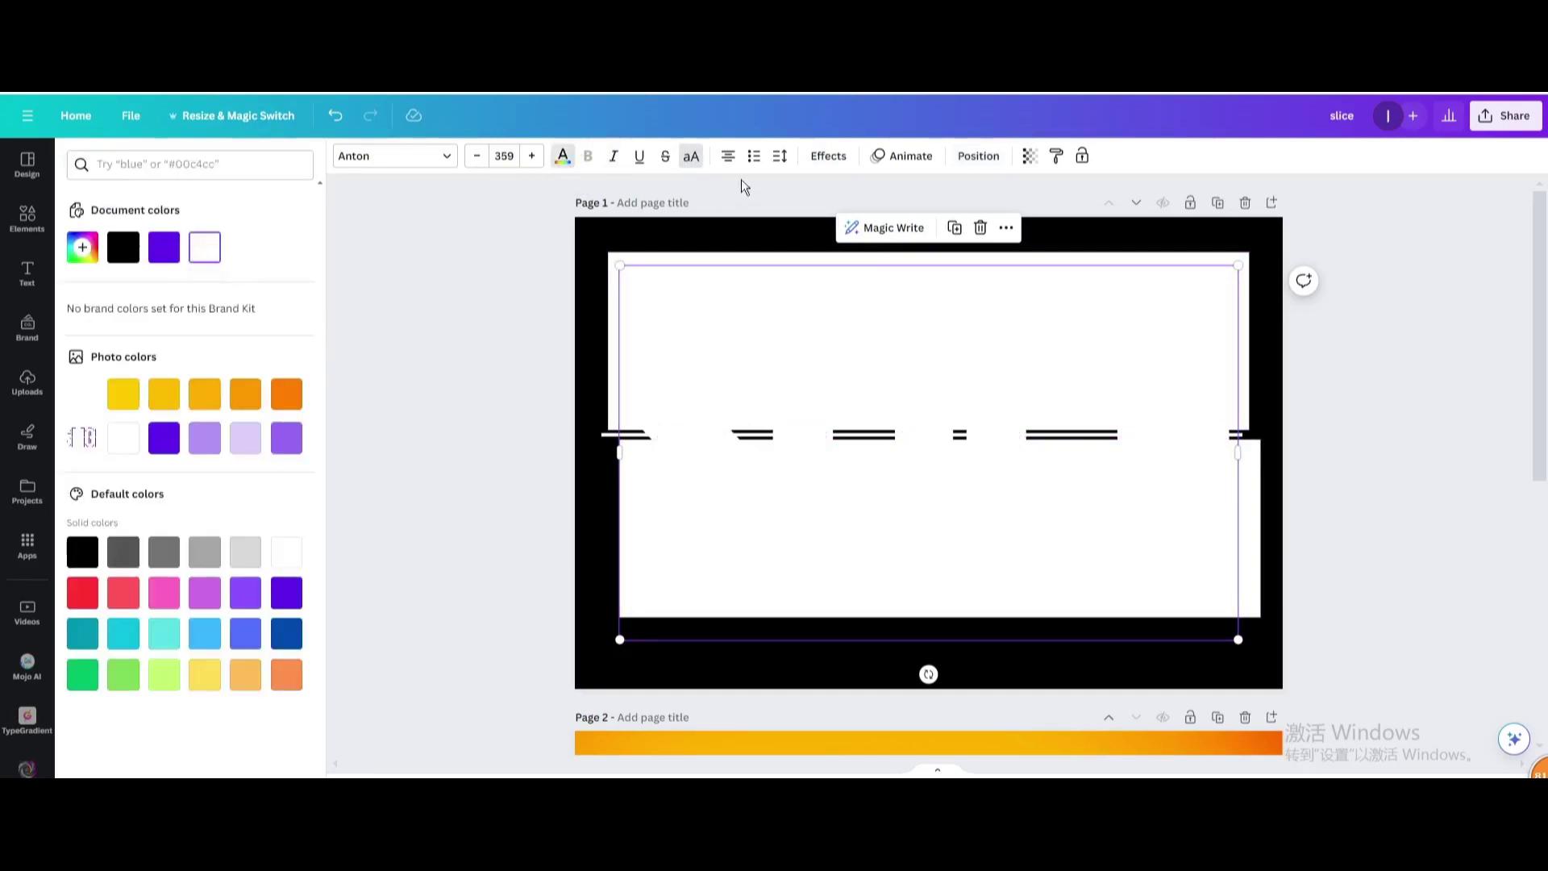
{"action": "left_click", "coordinate": [965, 159]}
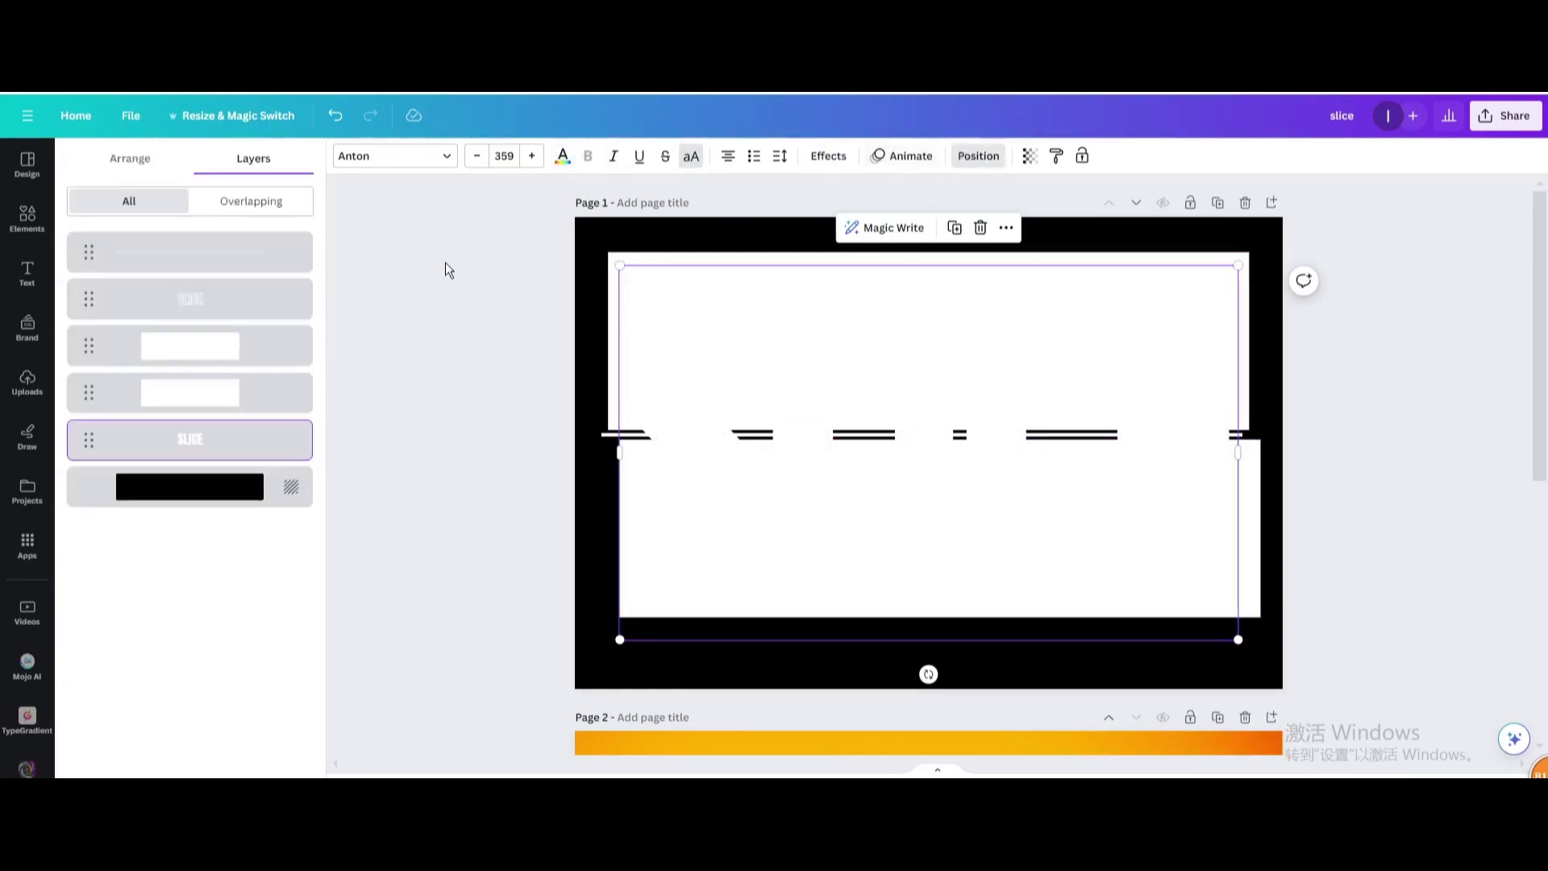
Step: Fill the top and bottom white rectangles black
{"action": "left_click", "coordinate": [193, 394]}
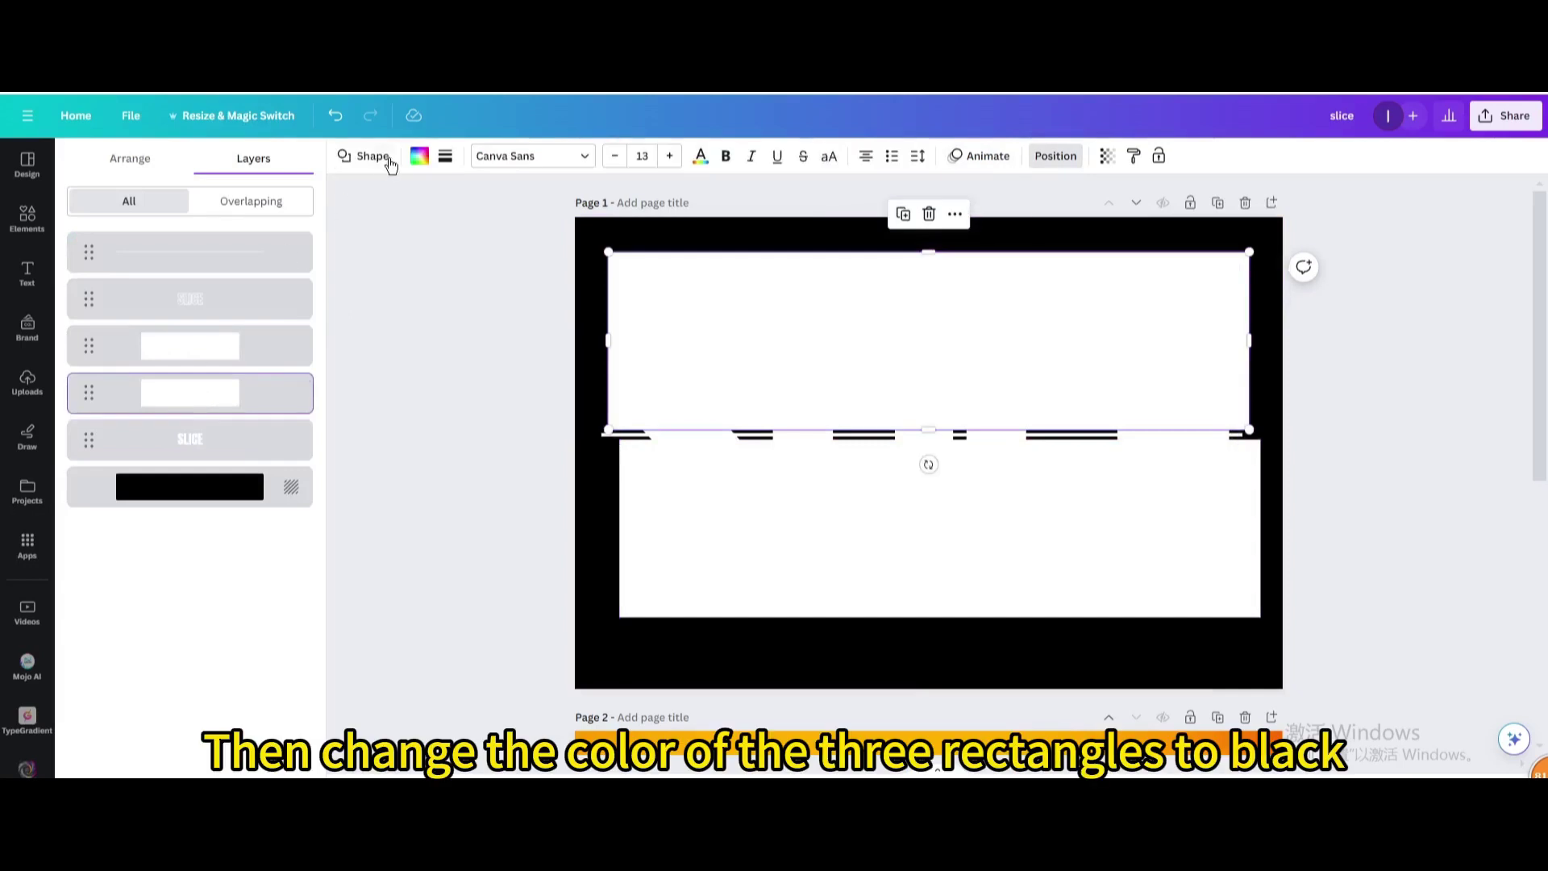
{"action": "left_click", "coordinate": [418, 157]}
{"action": "left_click", "coordinate": [163, 248]}
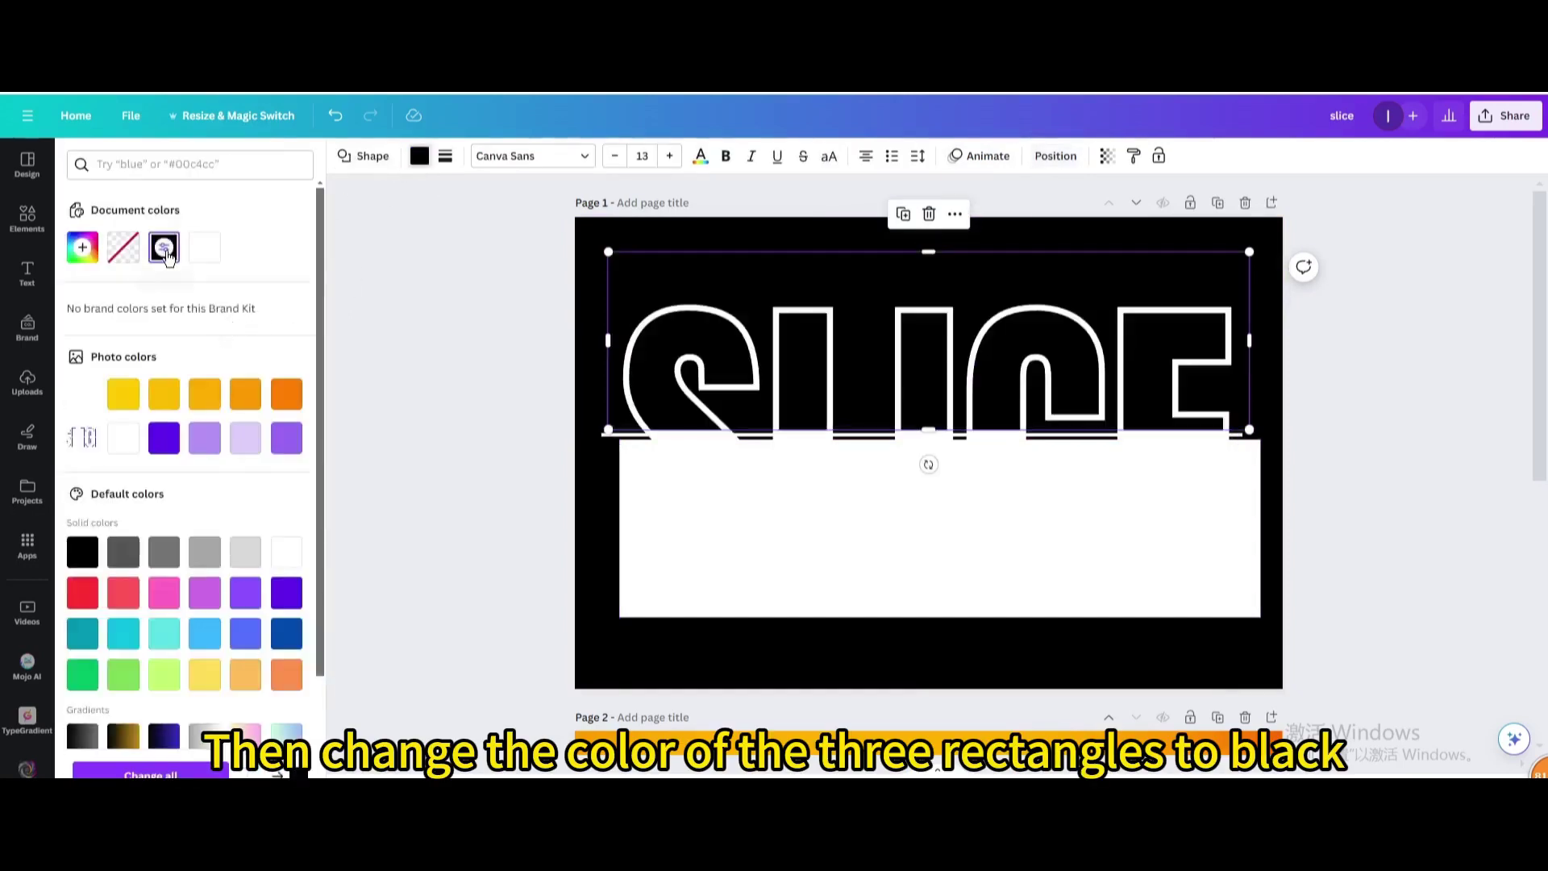
{"action": "left_click", "coordinate": [689, 496]}
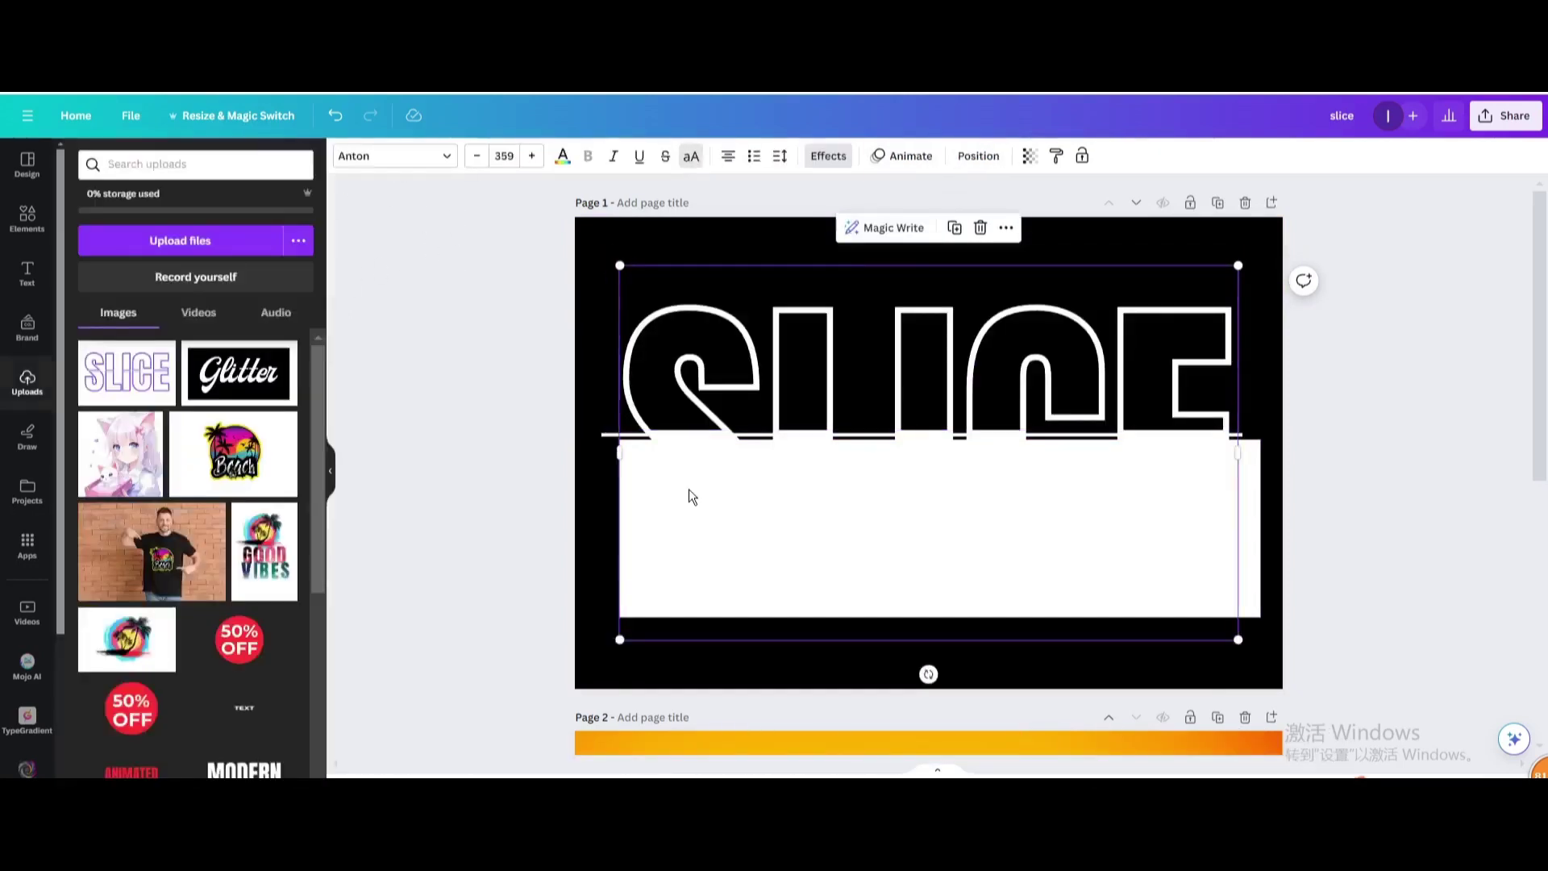
{"action": "left_click", "coordinate": [978, 155]}
{"action": "left_click", "coordinate": [203, 360]}
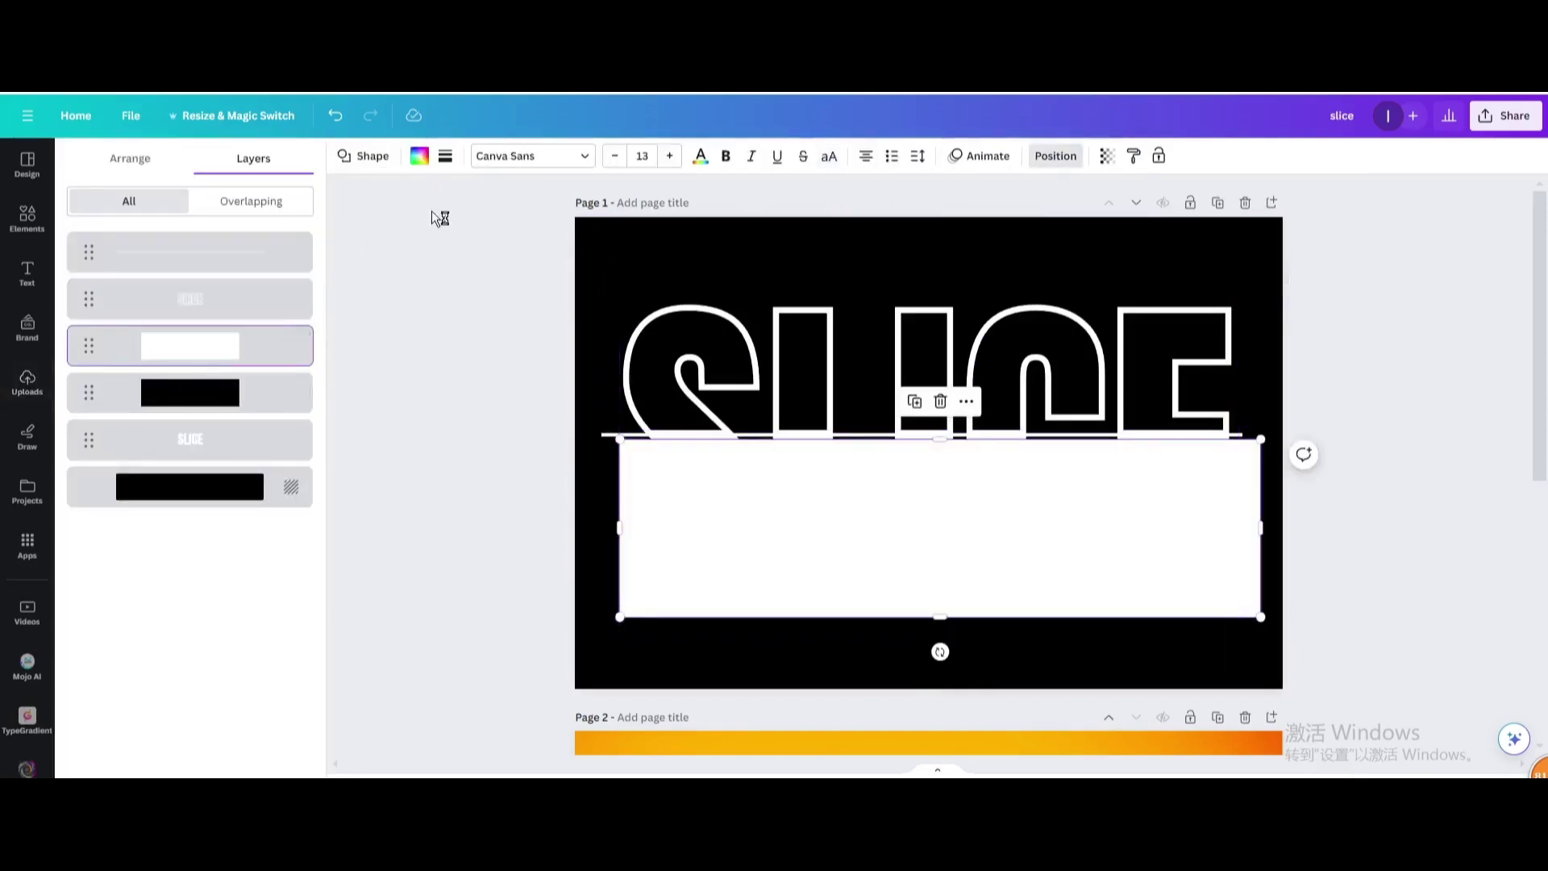
{"action": "left_click", "coordinate": [418, 156]}
{"action": "left_click", "coordinate": [164, 248]}
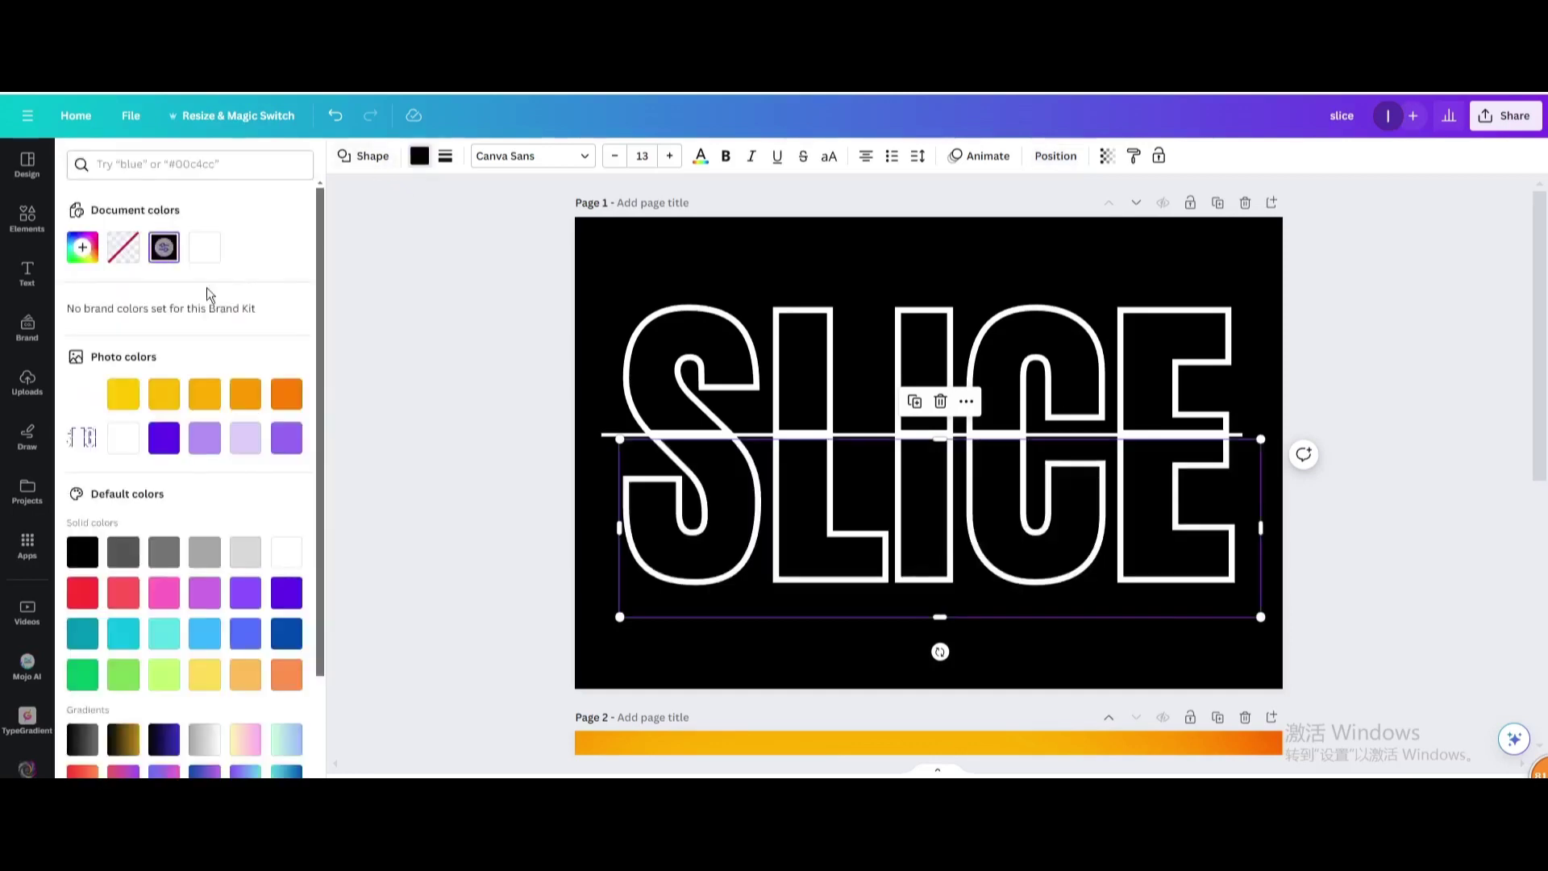
Step: Make the thin slicing line black and undo an accidental nudge of the SLICE text
{"action": "left_click", "coordinate": [673, 438]}
{"action": "left_click", "coordinate": [605, 438]}
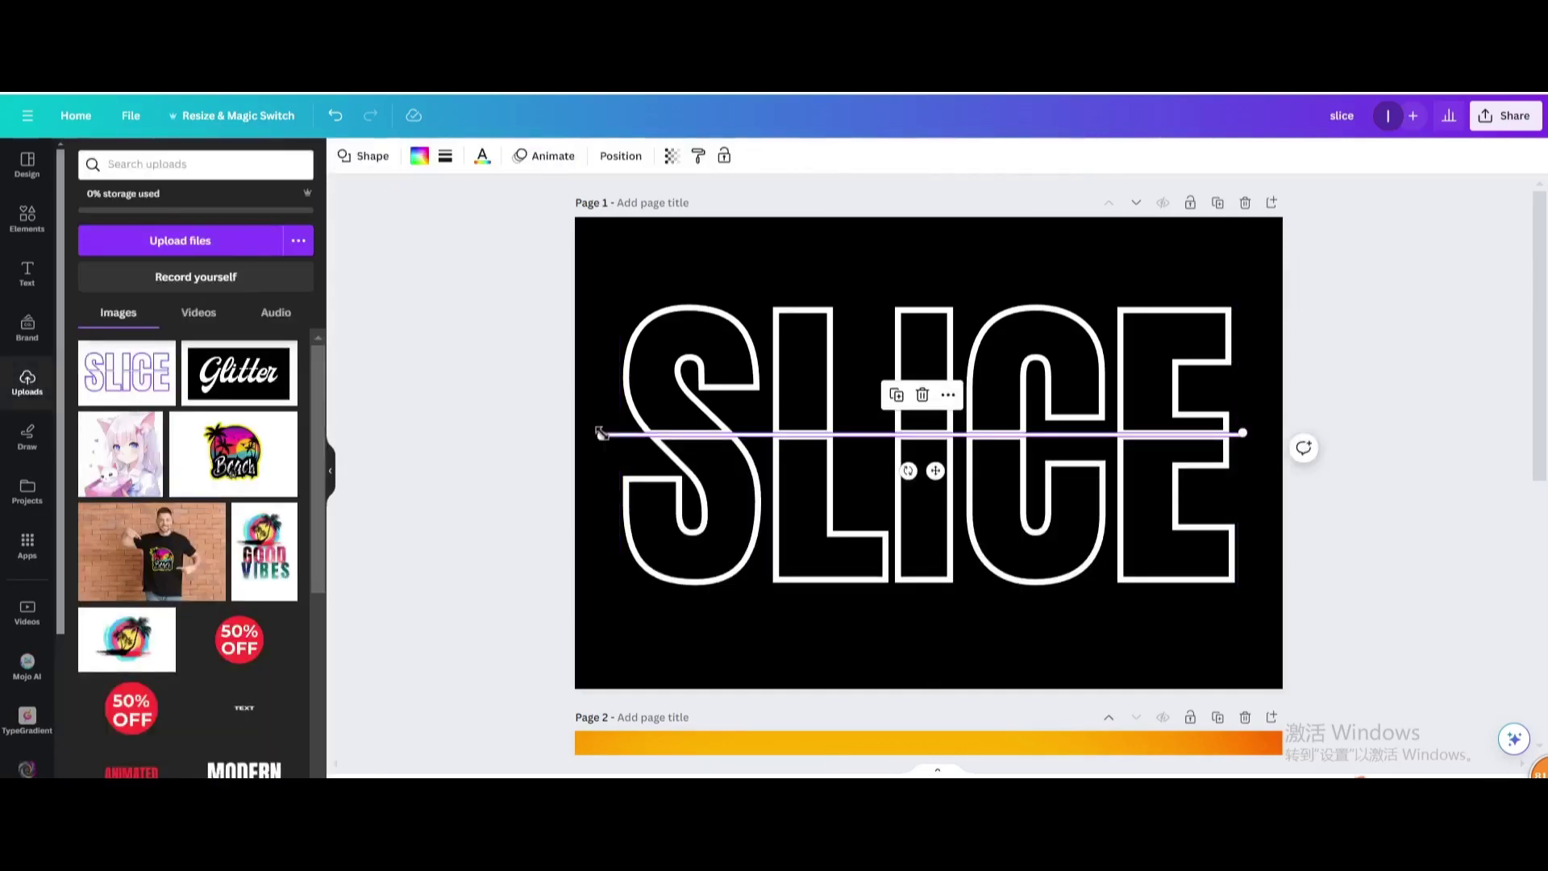
{"action": "left_click", "coordinate": [417, 157]}
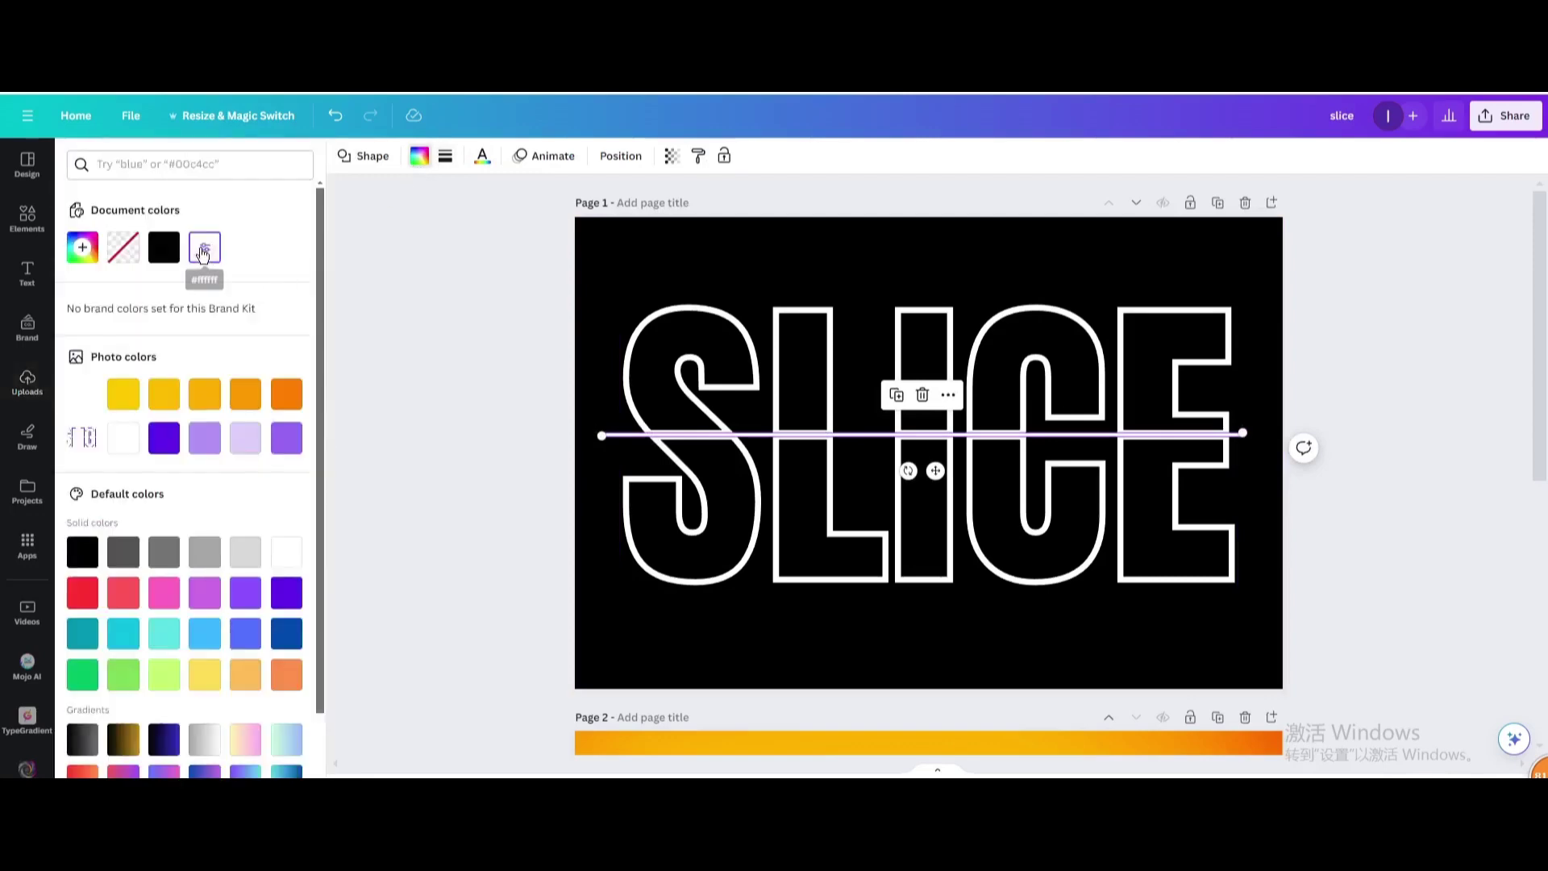
{"action": "left_click", "coordinate": [165, 247]}
{"action": "left_click", "coordinate": [406, 480]}
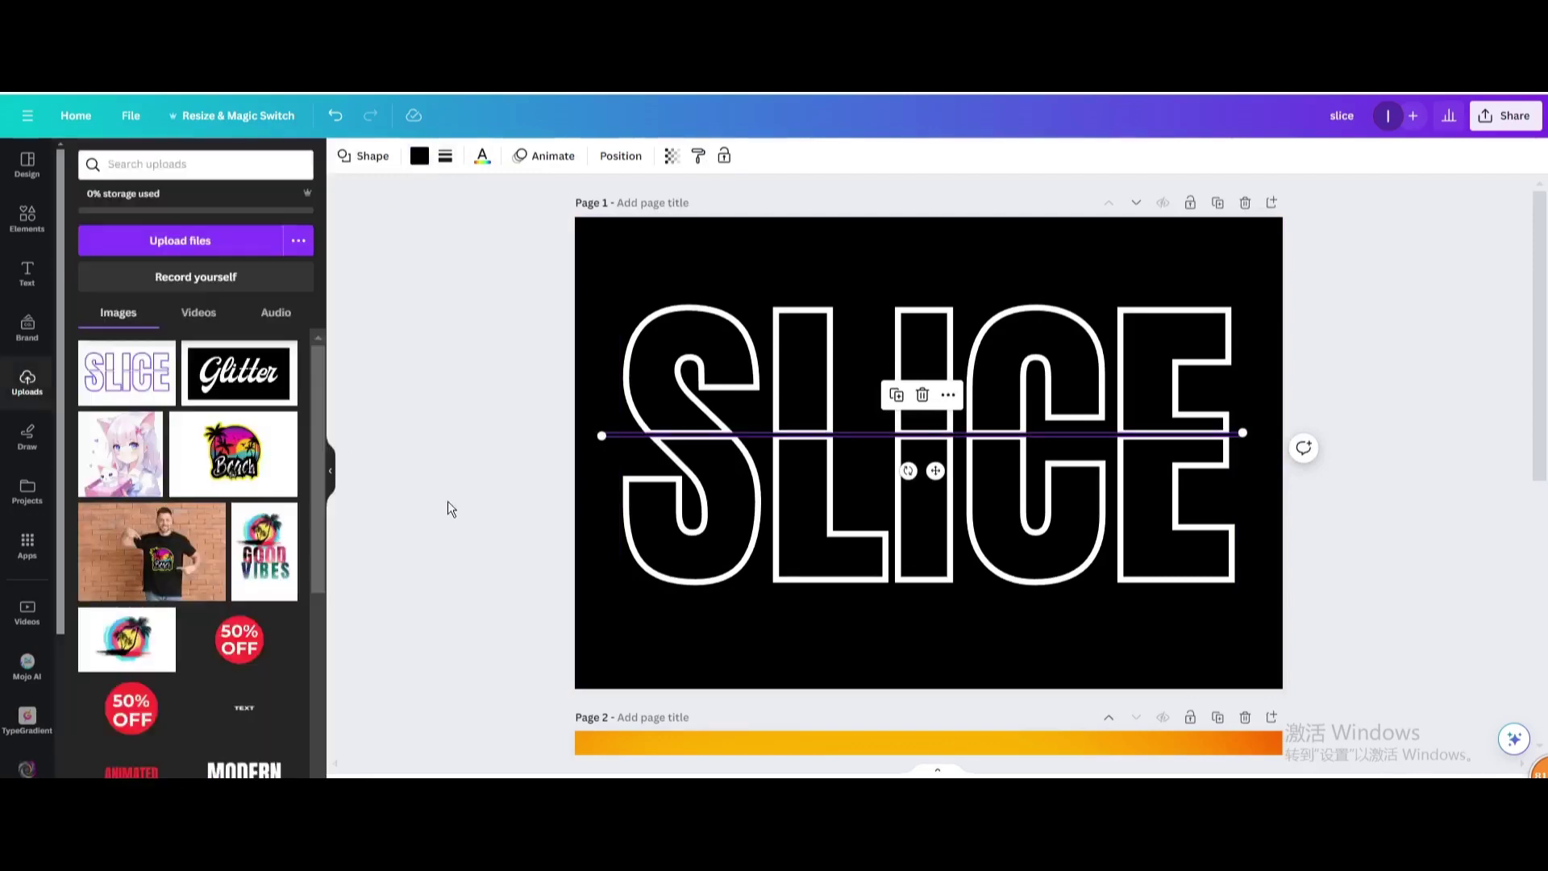
{"action": "left_click", "coordinate": [780, 509]}
{"action": "left_click_drag", "start_coordinate": [846, 517], "coordinate": [839, 519]}
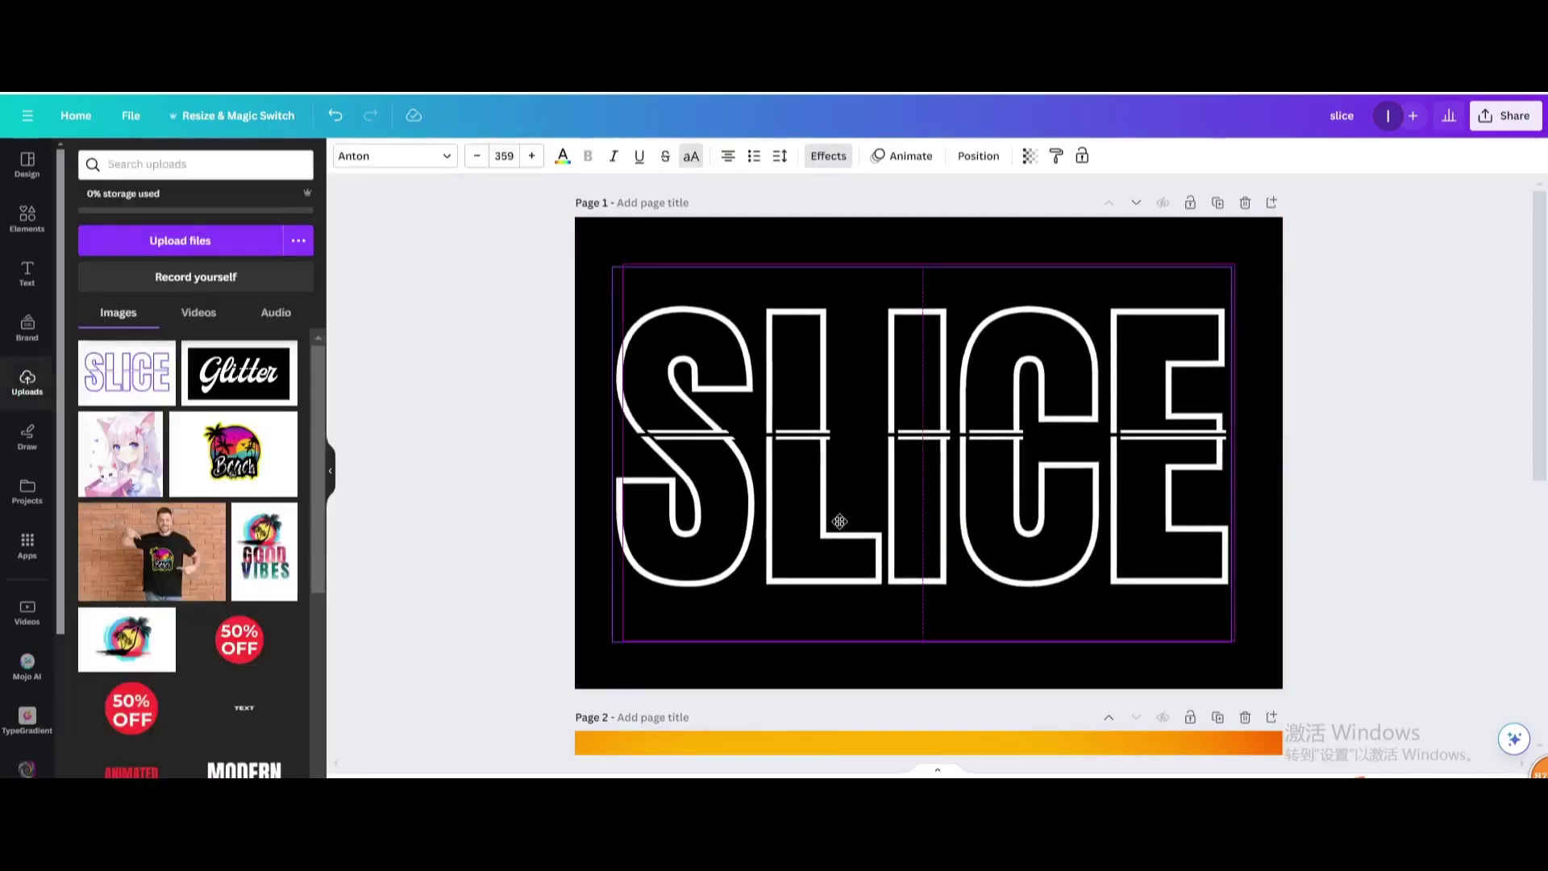
{"action": "left_click", "coordinate": [336, 116]}
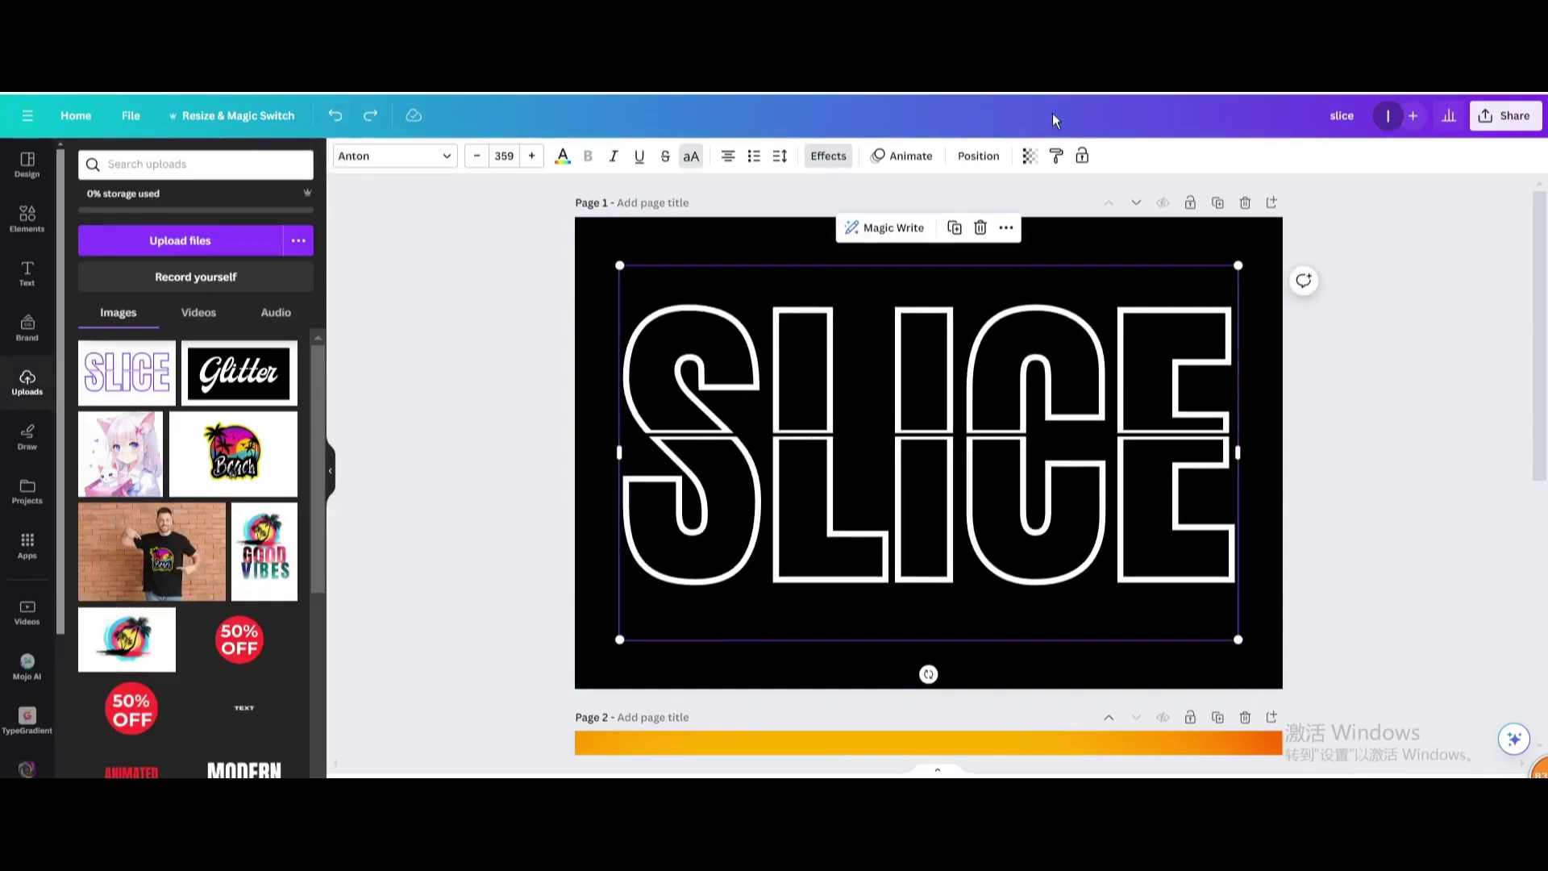
{"action": "left_click", "coordinate": [978, 157]}
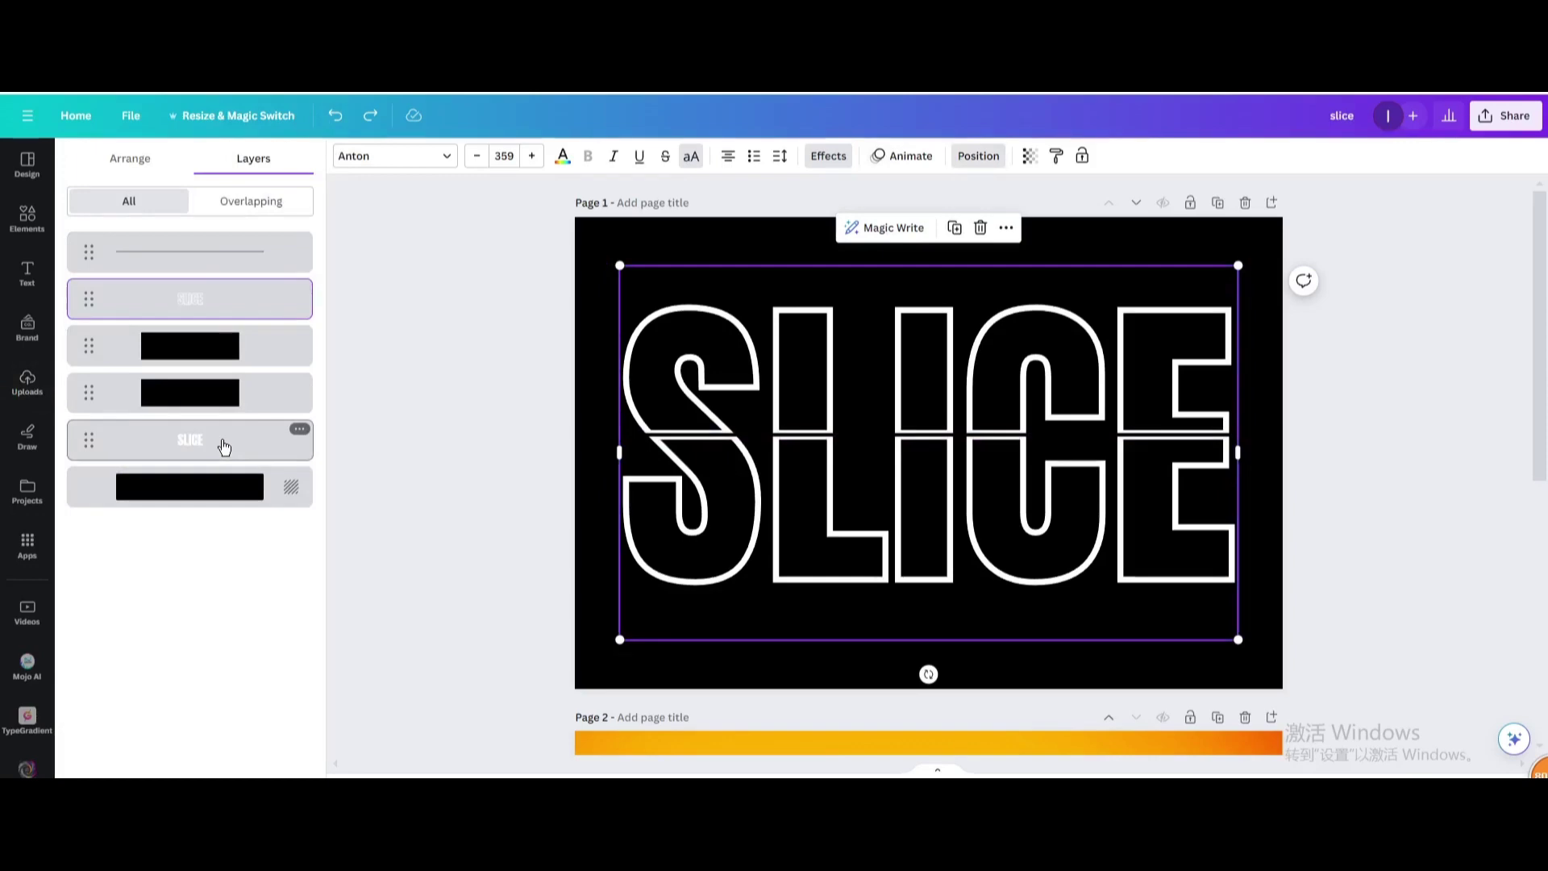
Step: Drag the lower black rectangle down to reveal SLICE's solid white bottom half
{"action": "left_click", "coordinate": [205, 397]}
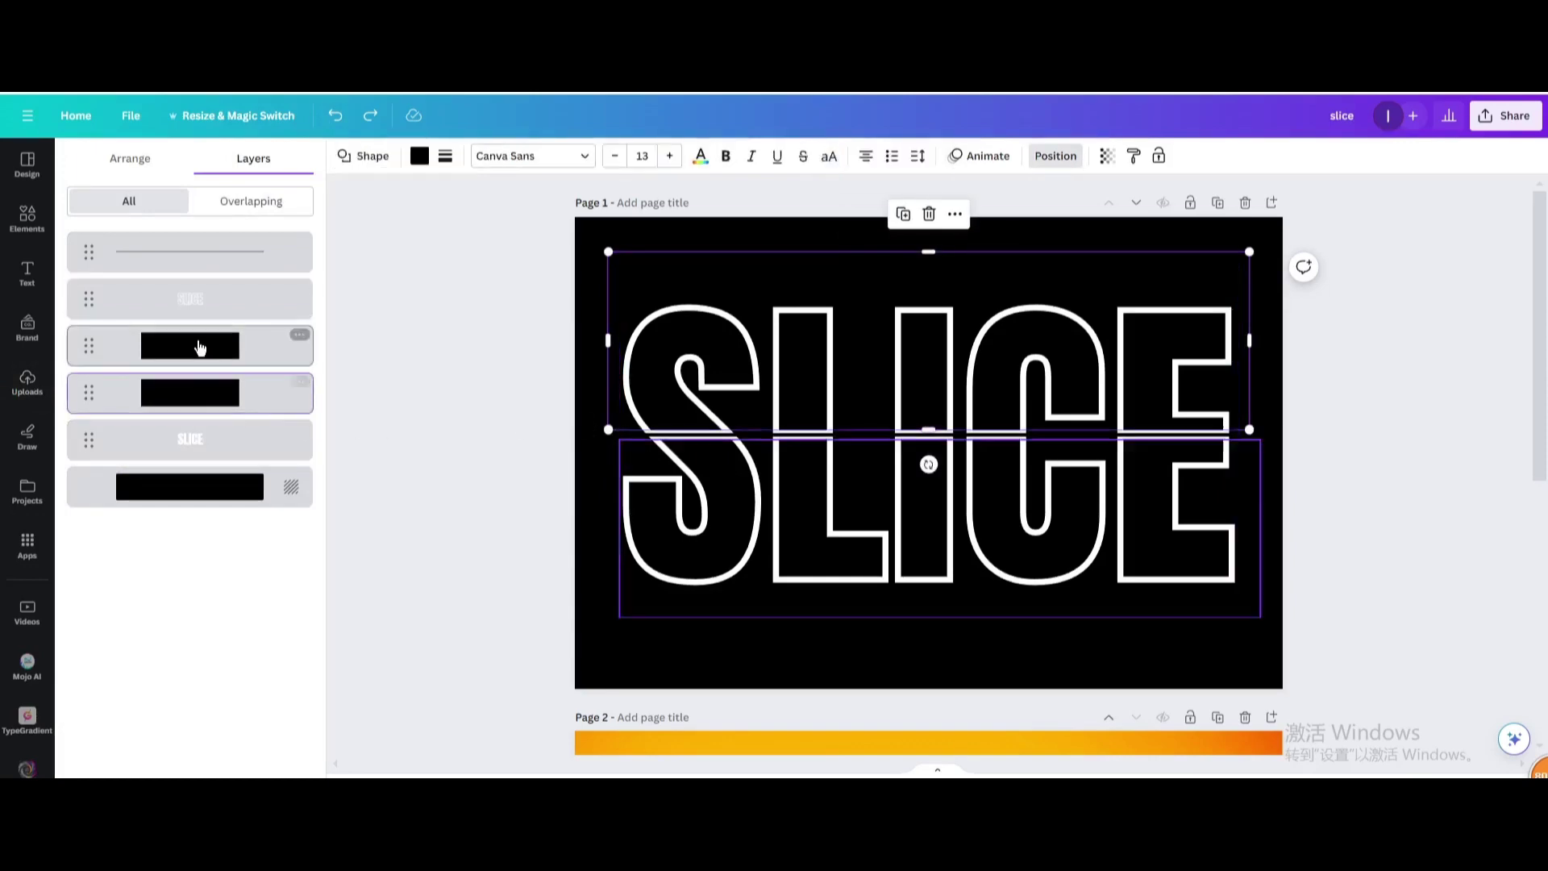
{"action": "left_click", "coordinate": [729, 487]}
{"action": "mouse_move", "coordinate": [730, 487]}
{"action": "left_mouse_down"}
{"action": "mouse_move", "coordinate": [813, 583]}
{"action": "mouse_move", "coordinate": [805, 659]}
{"action": "left_mouse_up"}
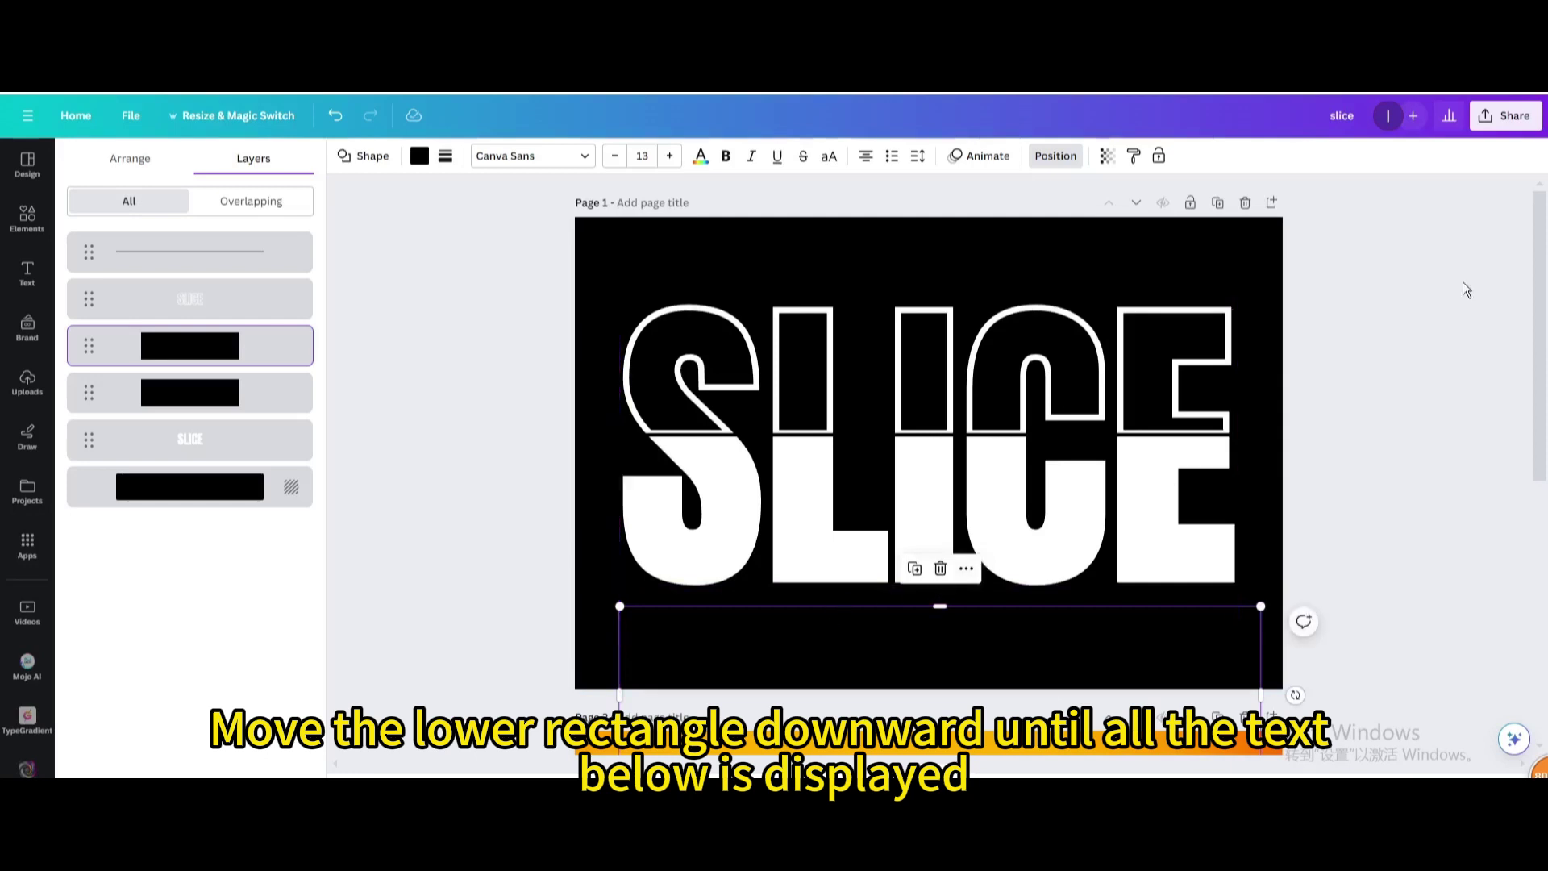
Step: Download only page 1 of the design as a PNG
{"action": "left_click", "coordinate": [1501, 116]}
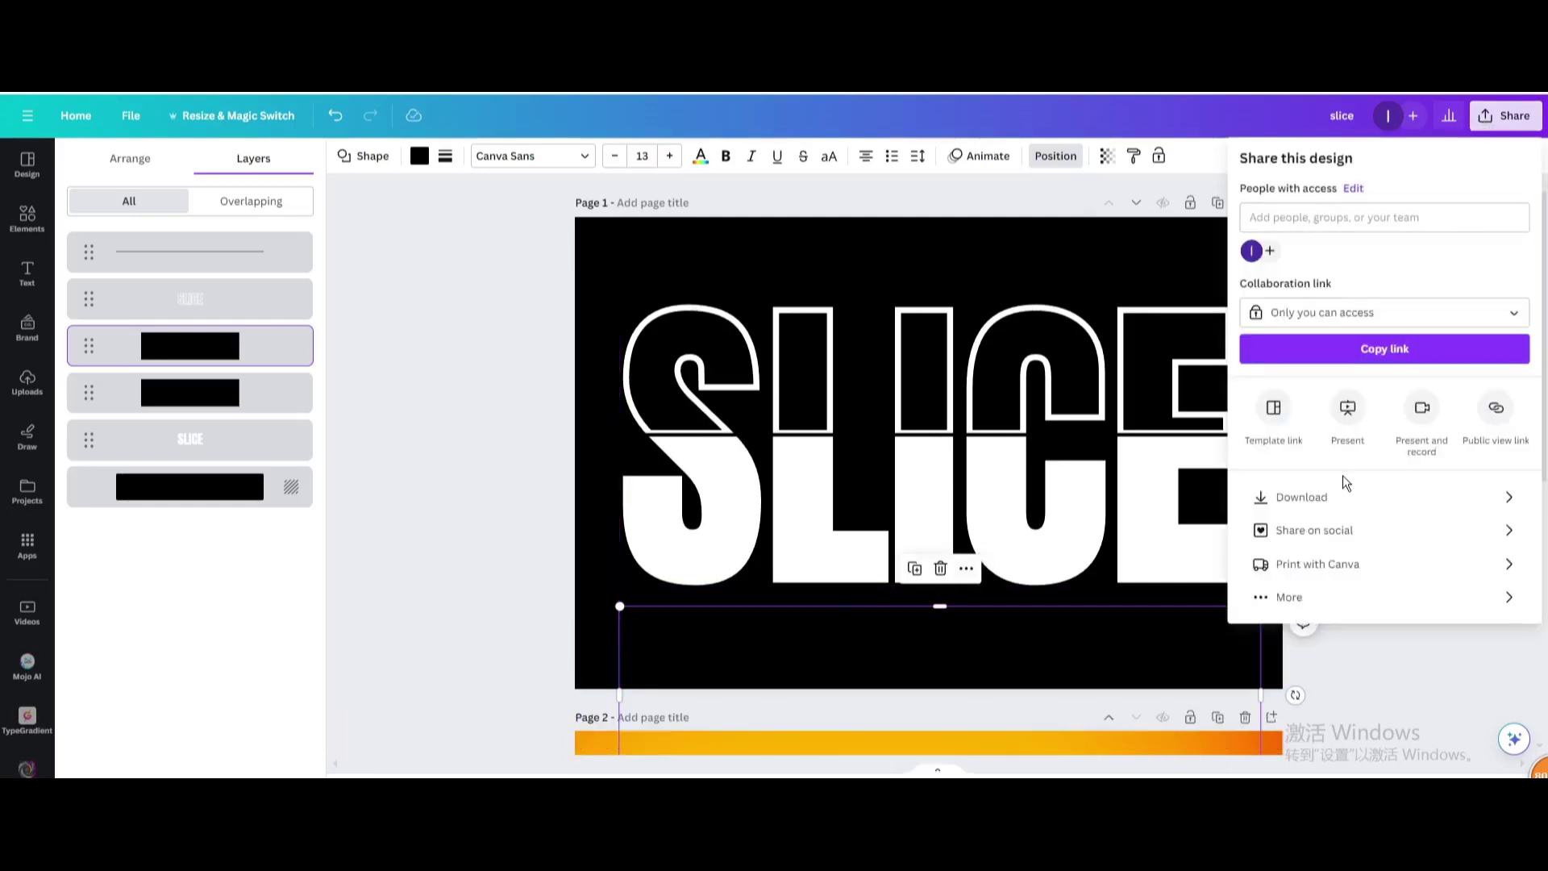
{"action": "left_click", "coordinate": [1341, 497]}
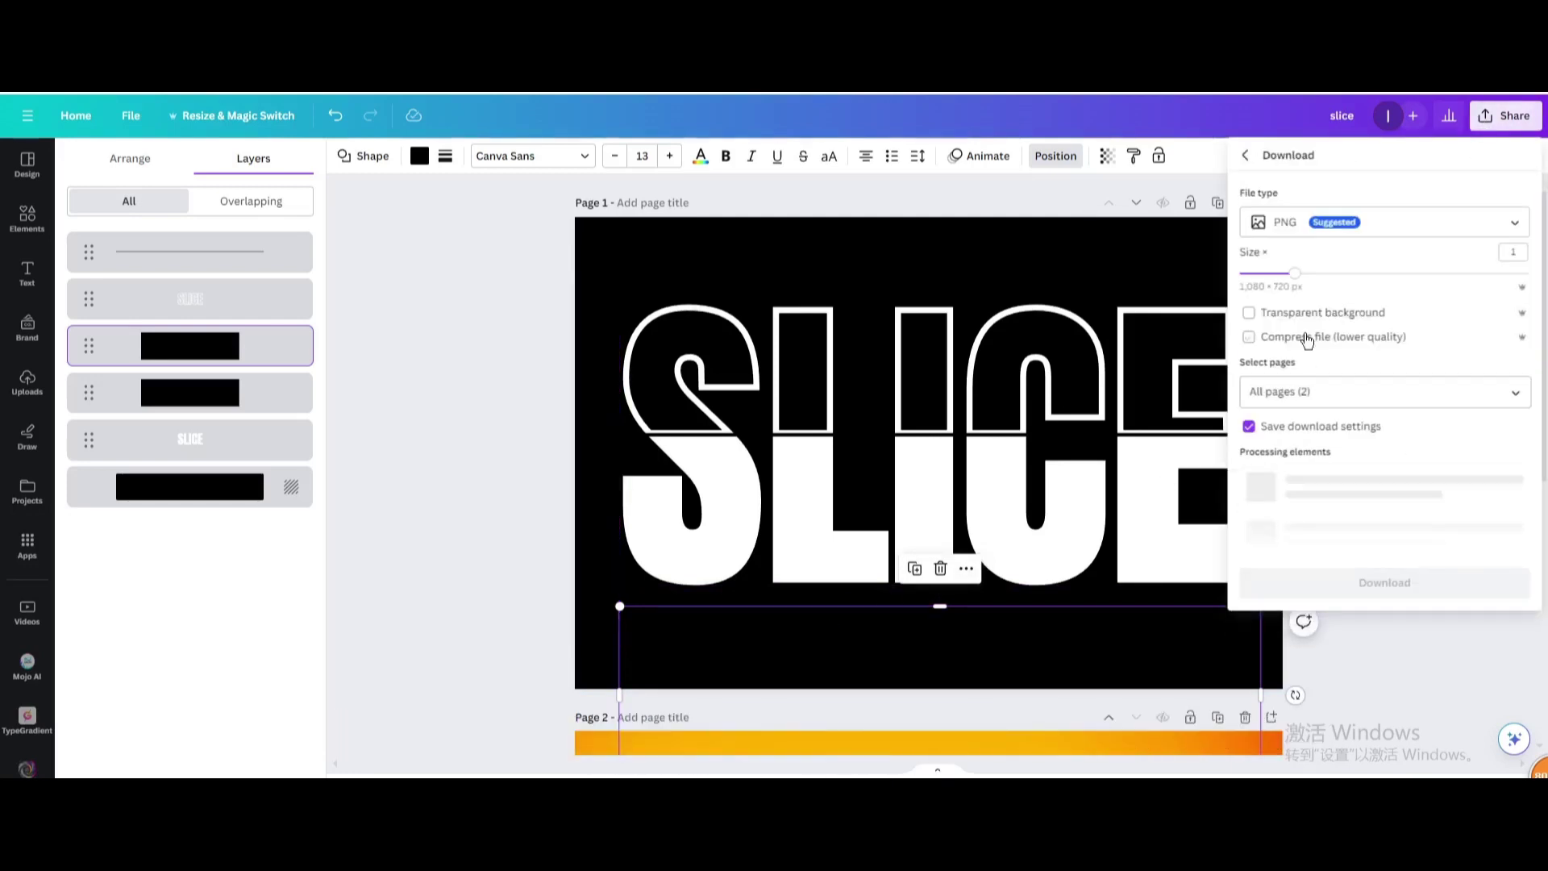
{"action": "left_click", "coordinate": [1515, 392]}
{"action": "left_click", "coordinate": [1518, 435]}
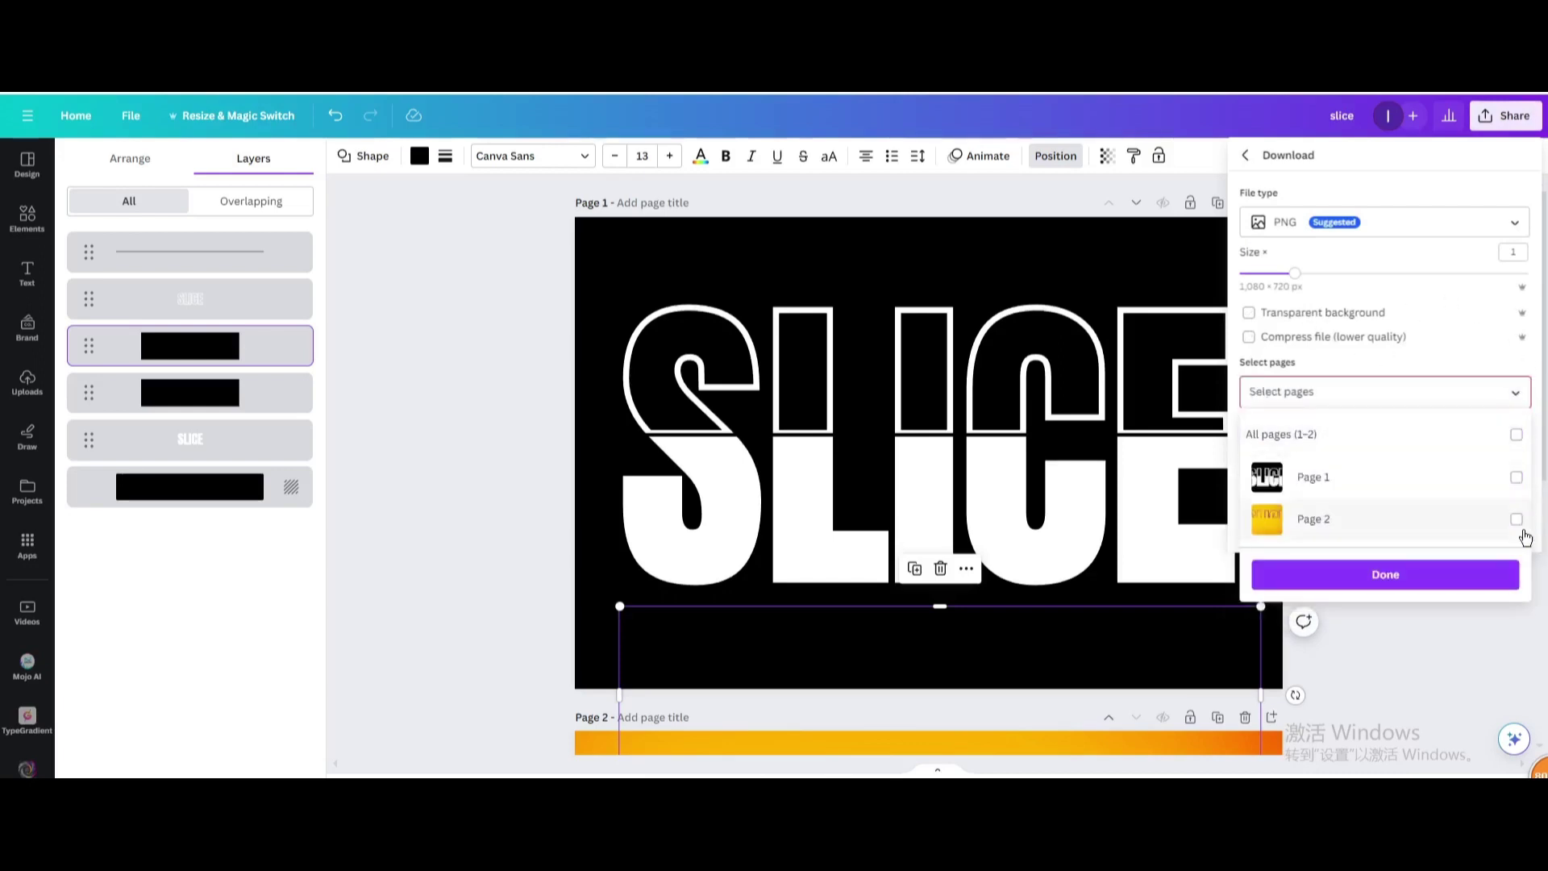
{"action": "left_click", "coordinate": [1517, 477]}
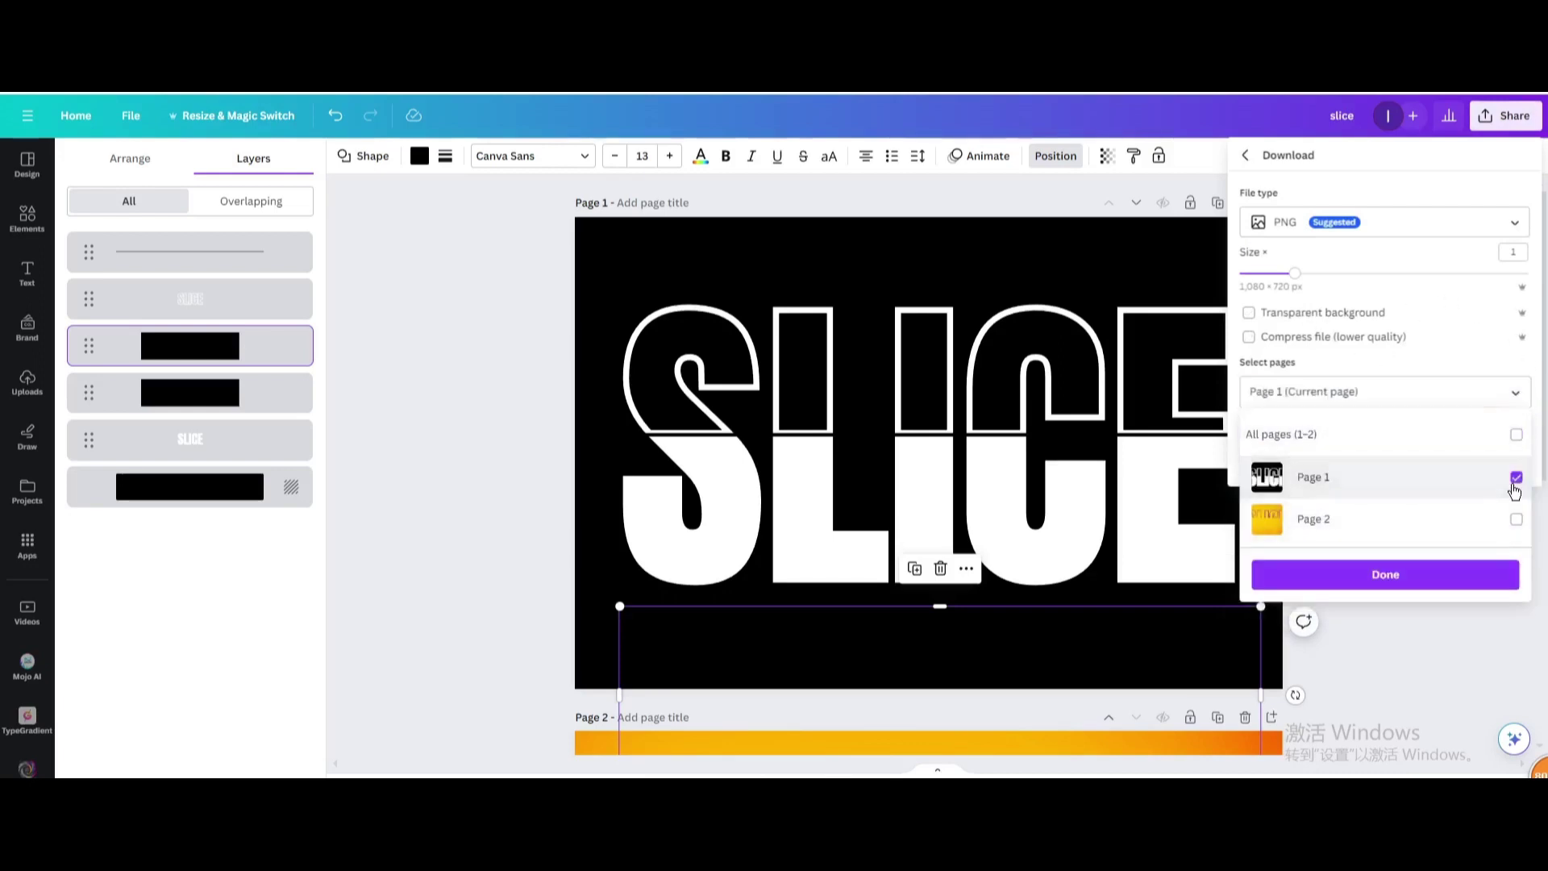
{"action": "left_click", "coordinate": [1367, 573]}
{"action": "left_click", "coordinate": [1386, 461]}
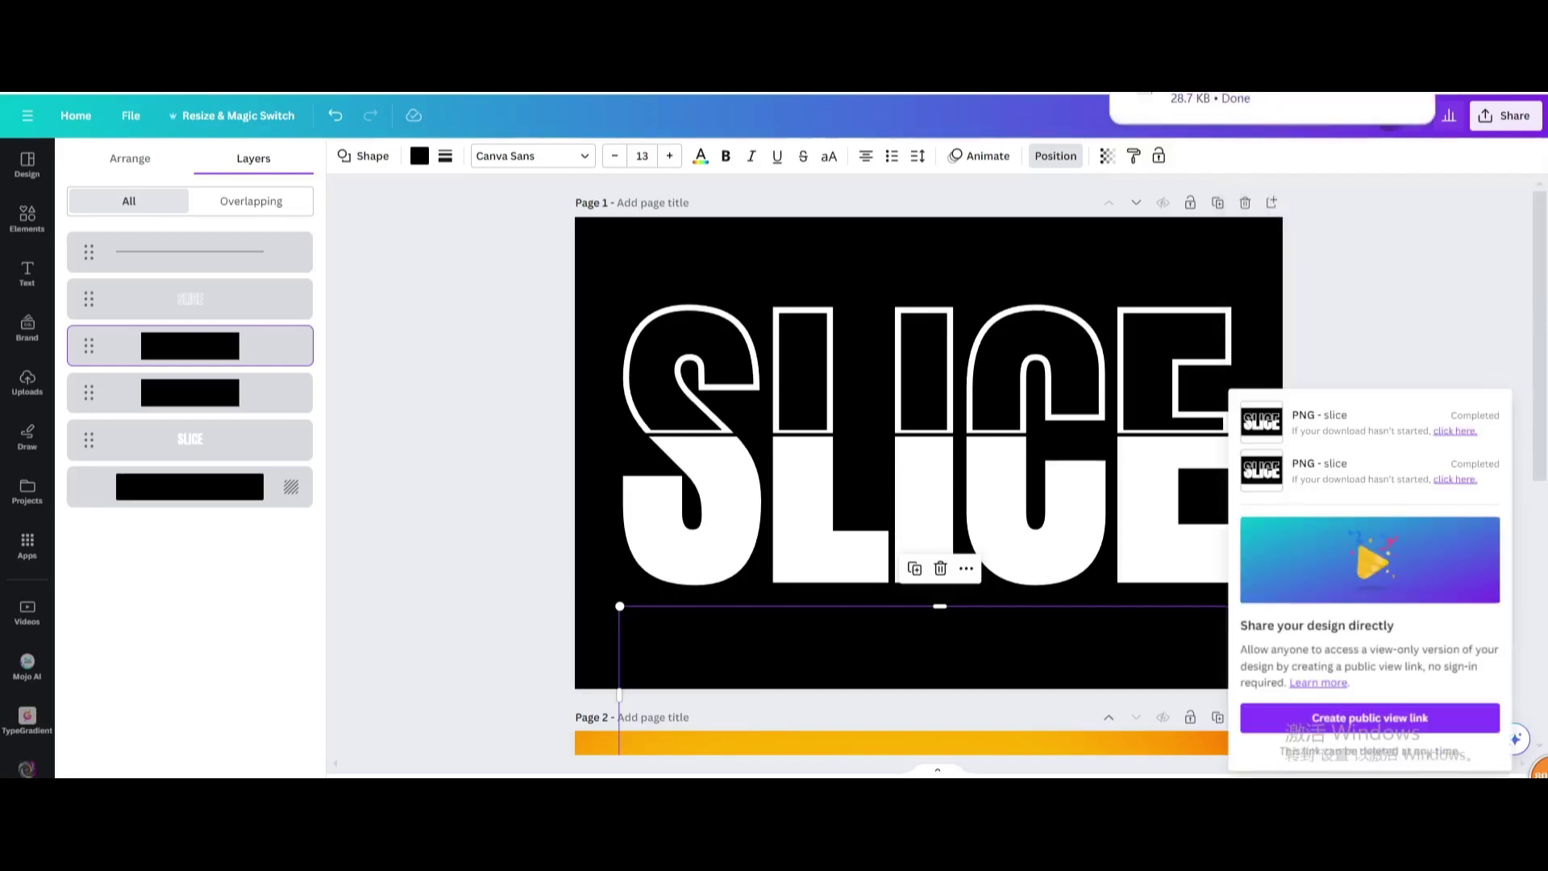
Step: Upload the downloaded SLICE PNG and select page 2's gradient background
{"action": "left_click_drag", "start_coordinate": [1216, 99], "coordinate": [304, 346]}
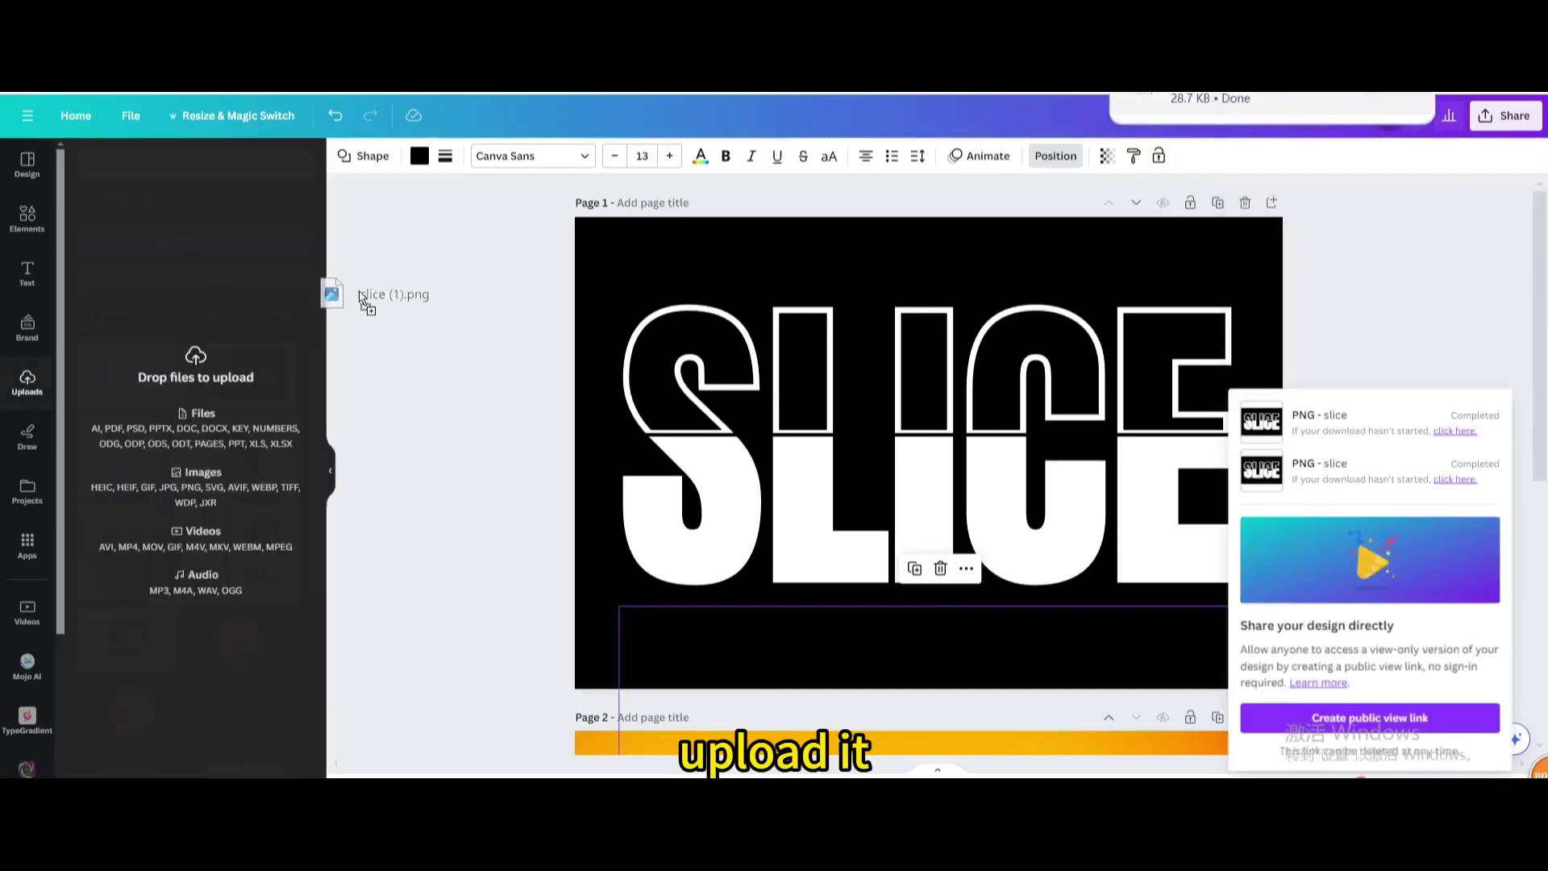
{"action": "scroll", "coordinate": [780, 691], "scroll_direction": "down", "scroll_amount": 3}
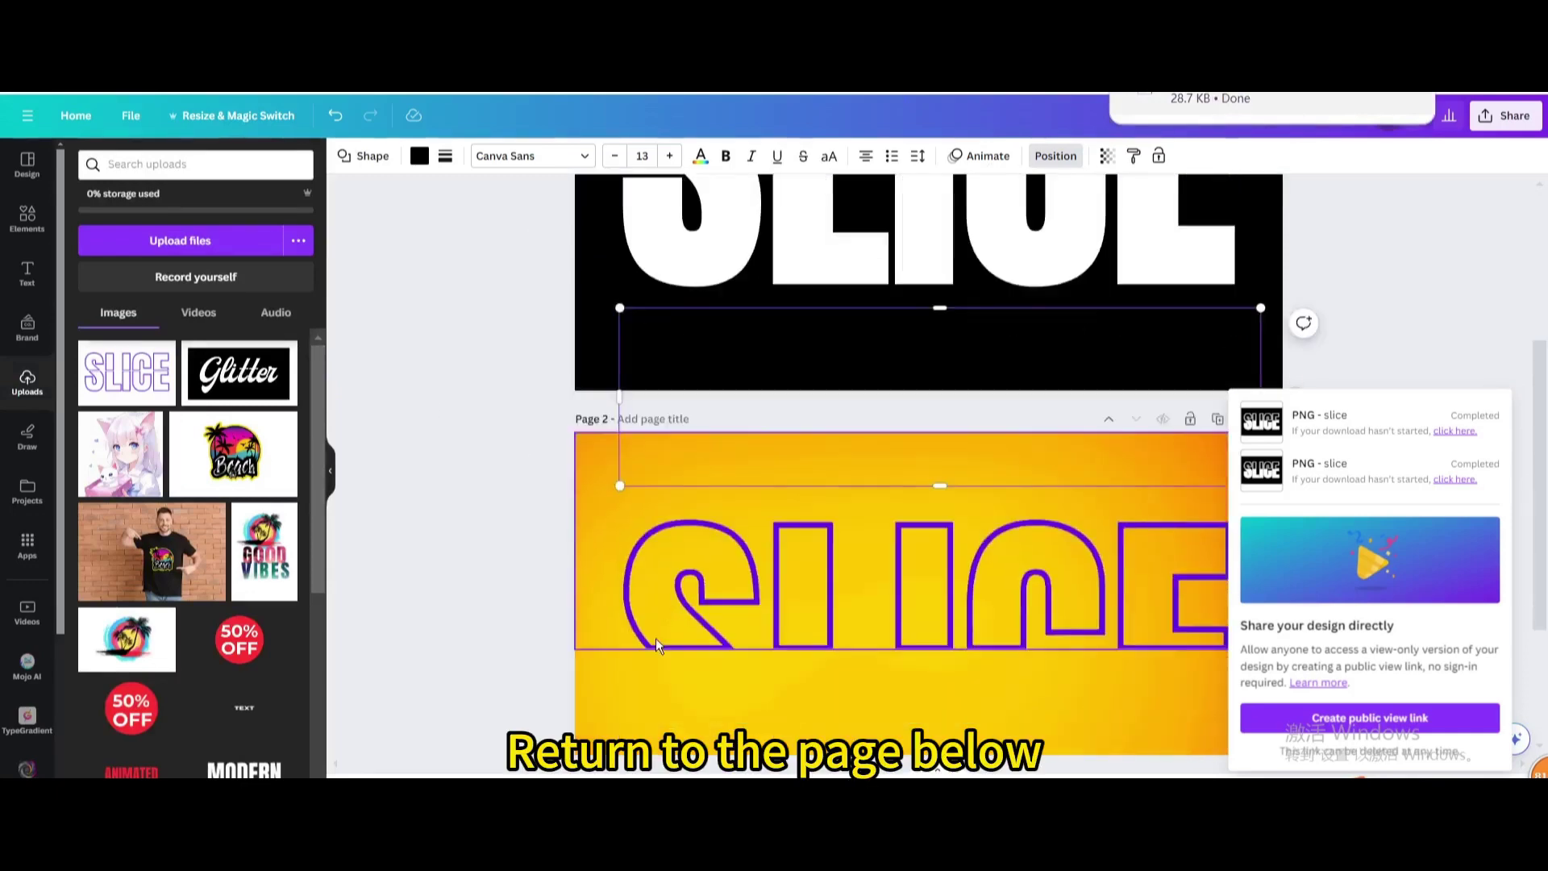
{"action": "left_click", "coordinate": [863, 321]}
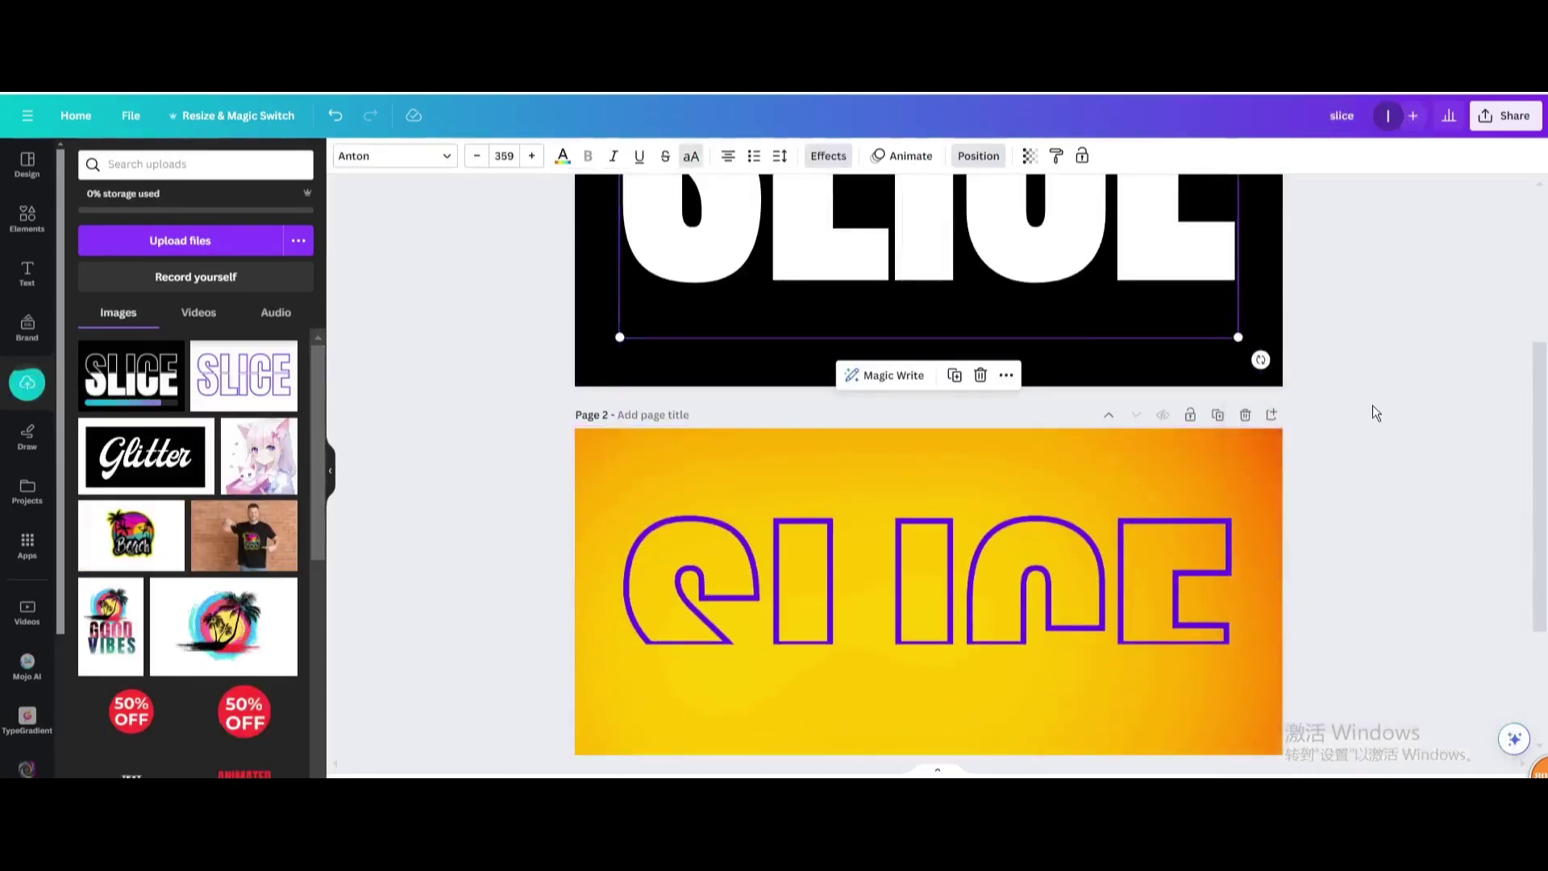
{"action": "left_click", "coordinate": [886, 650]}
{"action": "scroll", "coordinate": [825, 709], "scroll_direction": "down", "scroll_amount": 3}
{"action": "scroll", "coordinate": [813, 691], "scroll_direction": "down", "scroll_amount": 1}
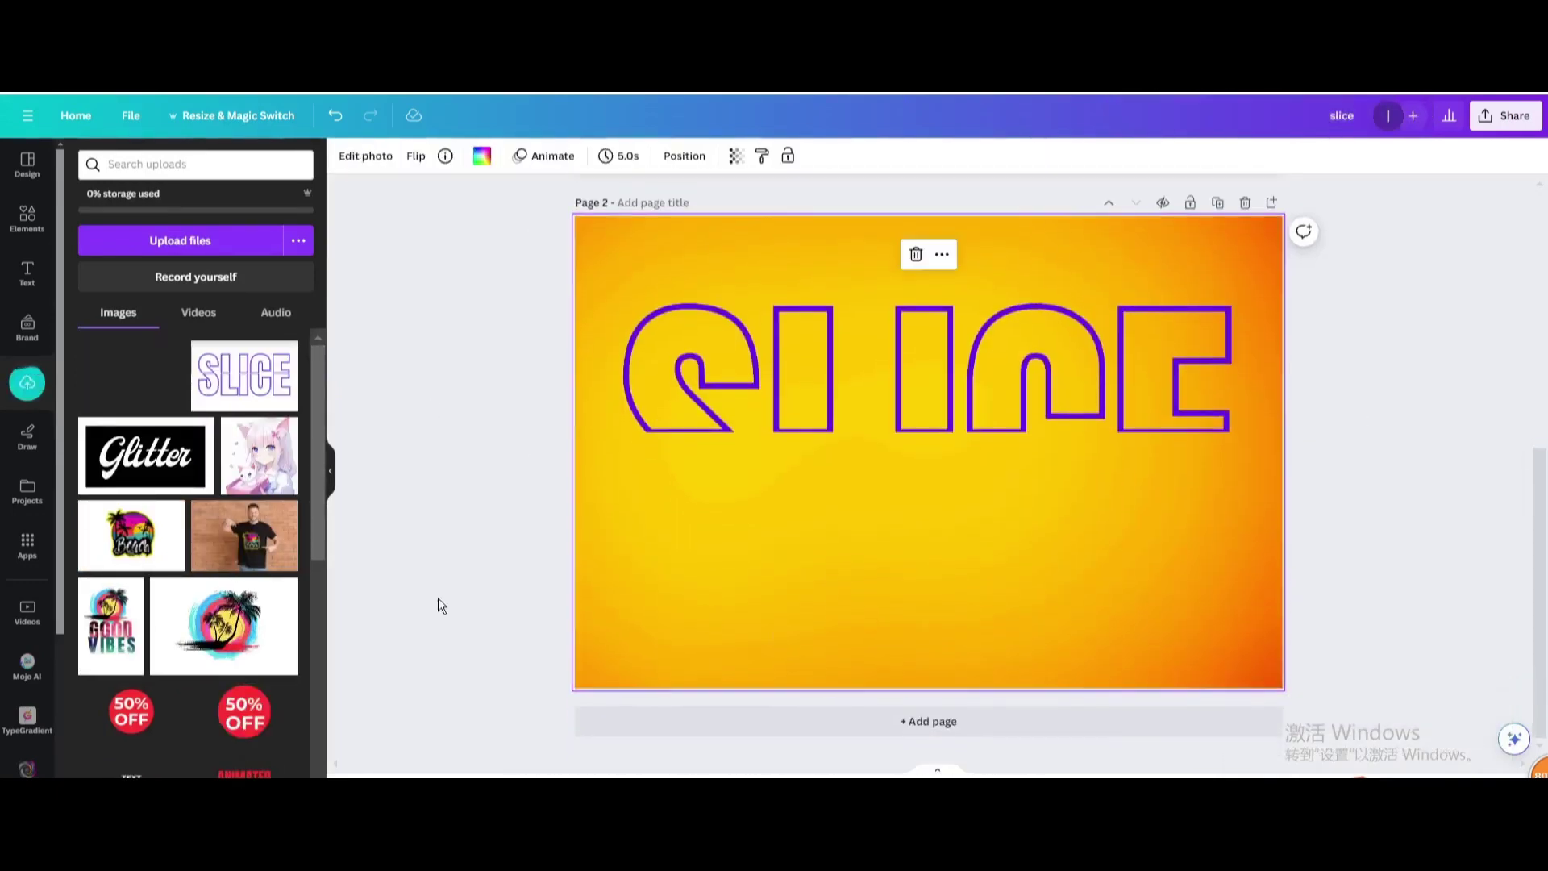
Step: Place the uploaded SLICE image on page 2 and remove its black background
{"action": "left_click", "coordinate": [142, 381]}
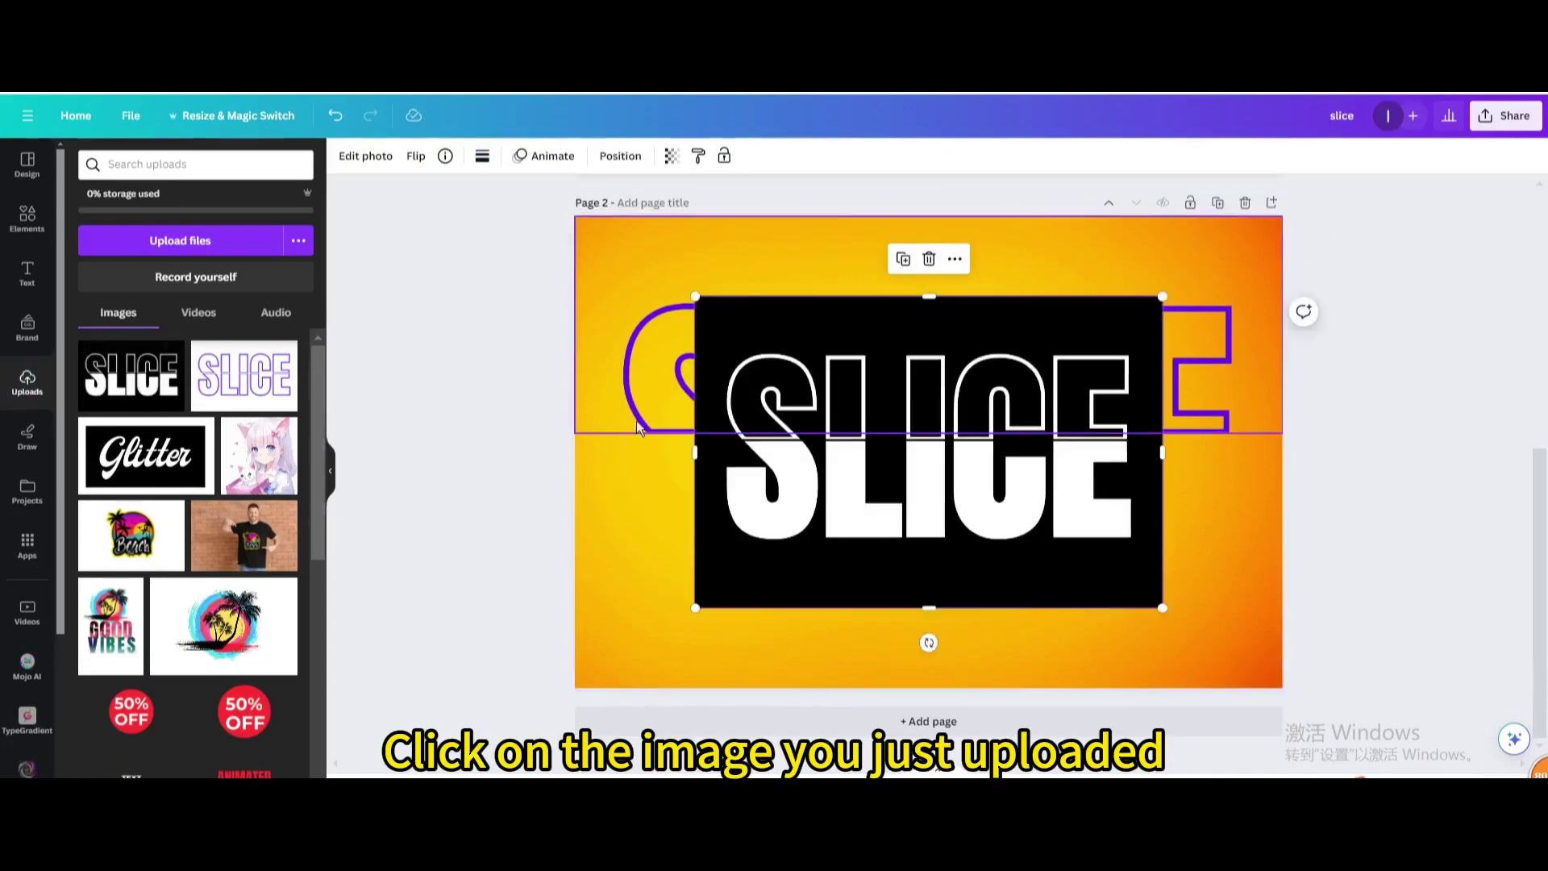
{"action": "left_click", "coordinate": [363, 155]}
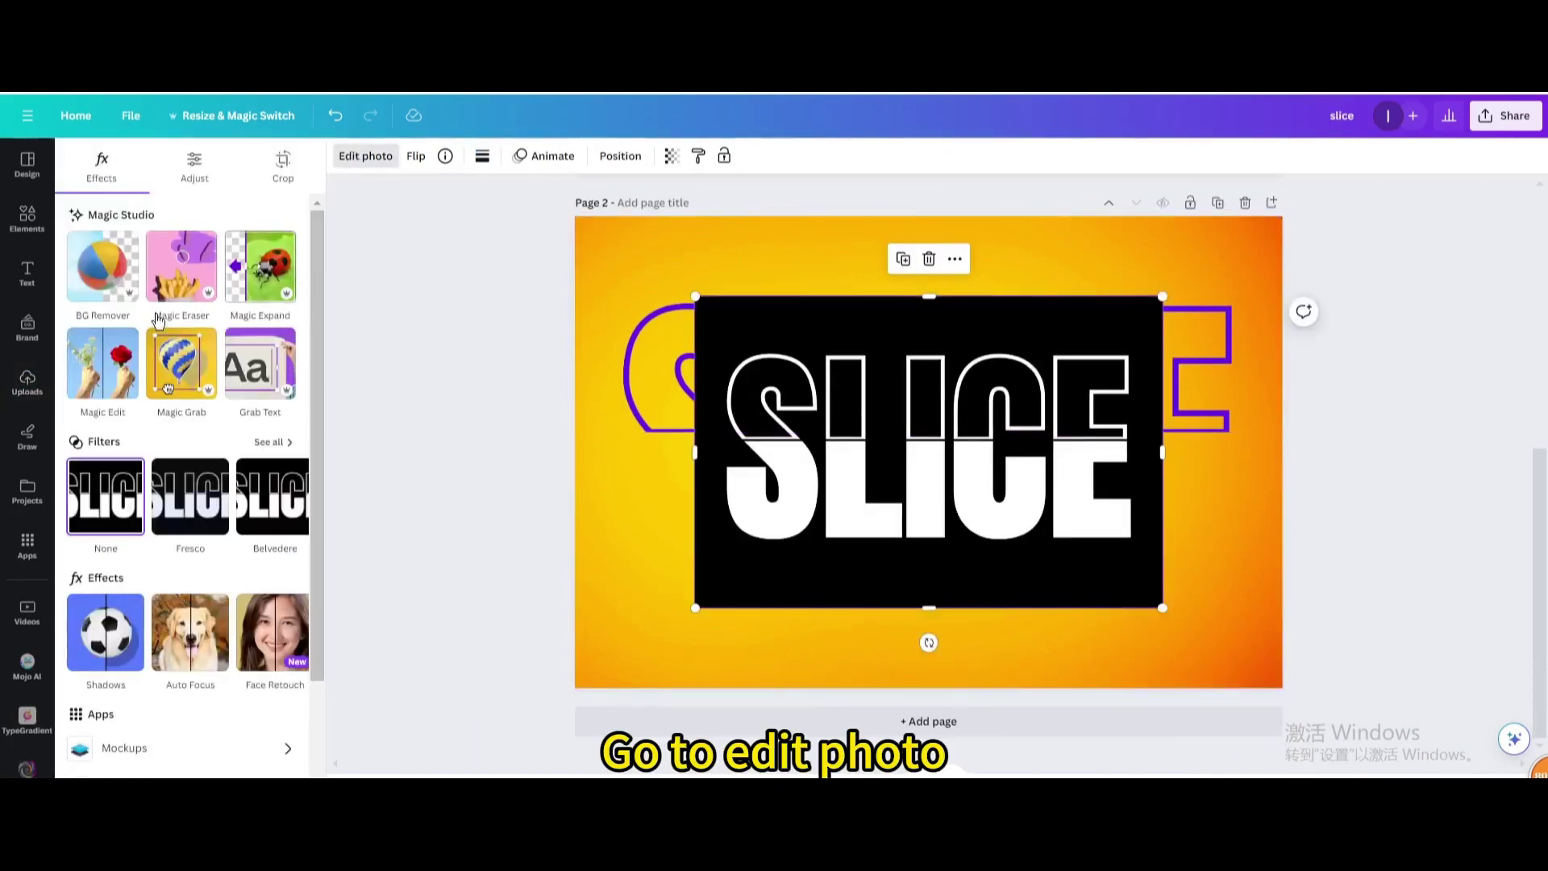
{"action": "left_click", "coordinate": [103, 264]}
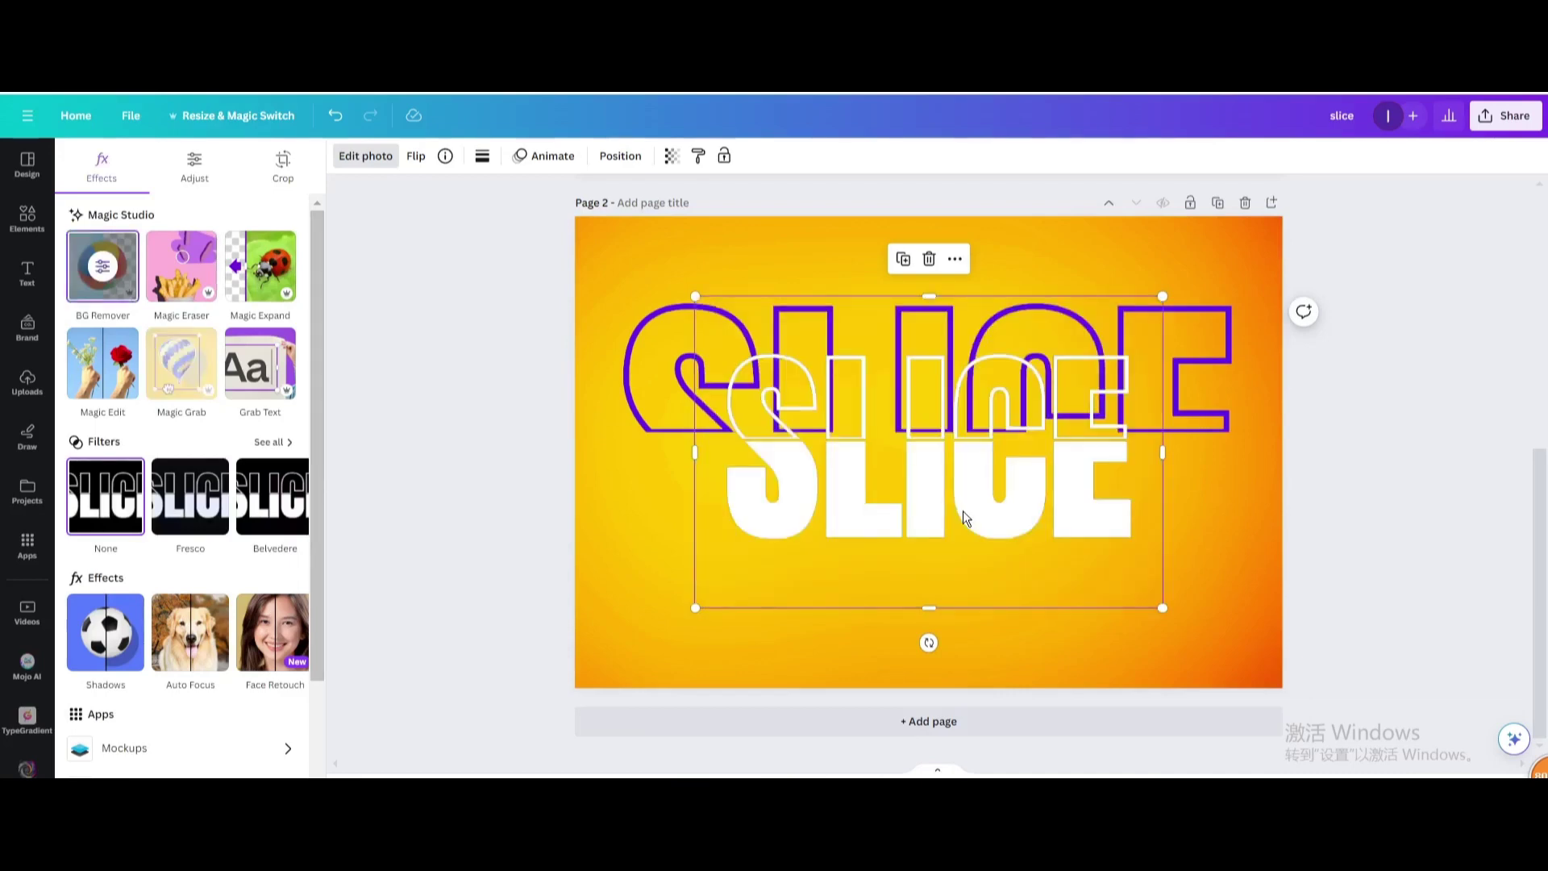
Step: Move and enlarge the white SLICE over the purple outline, cropping off its top half
{"action": "left_click_drag", "start_coordinate": [963, 518], "coordinate": [857, 443]}
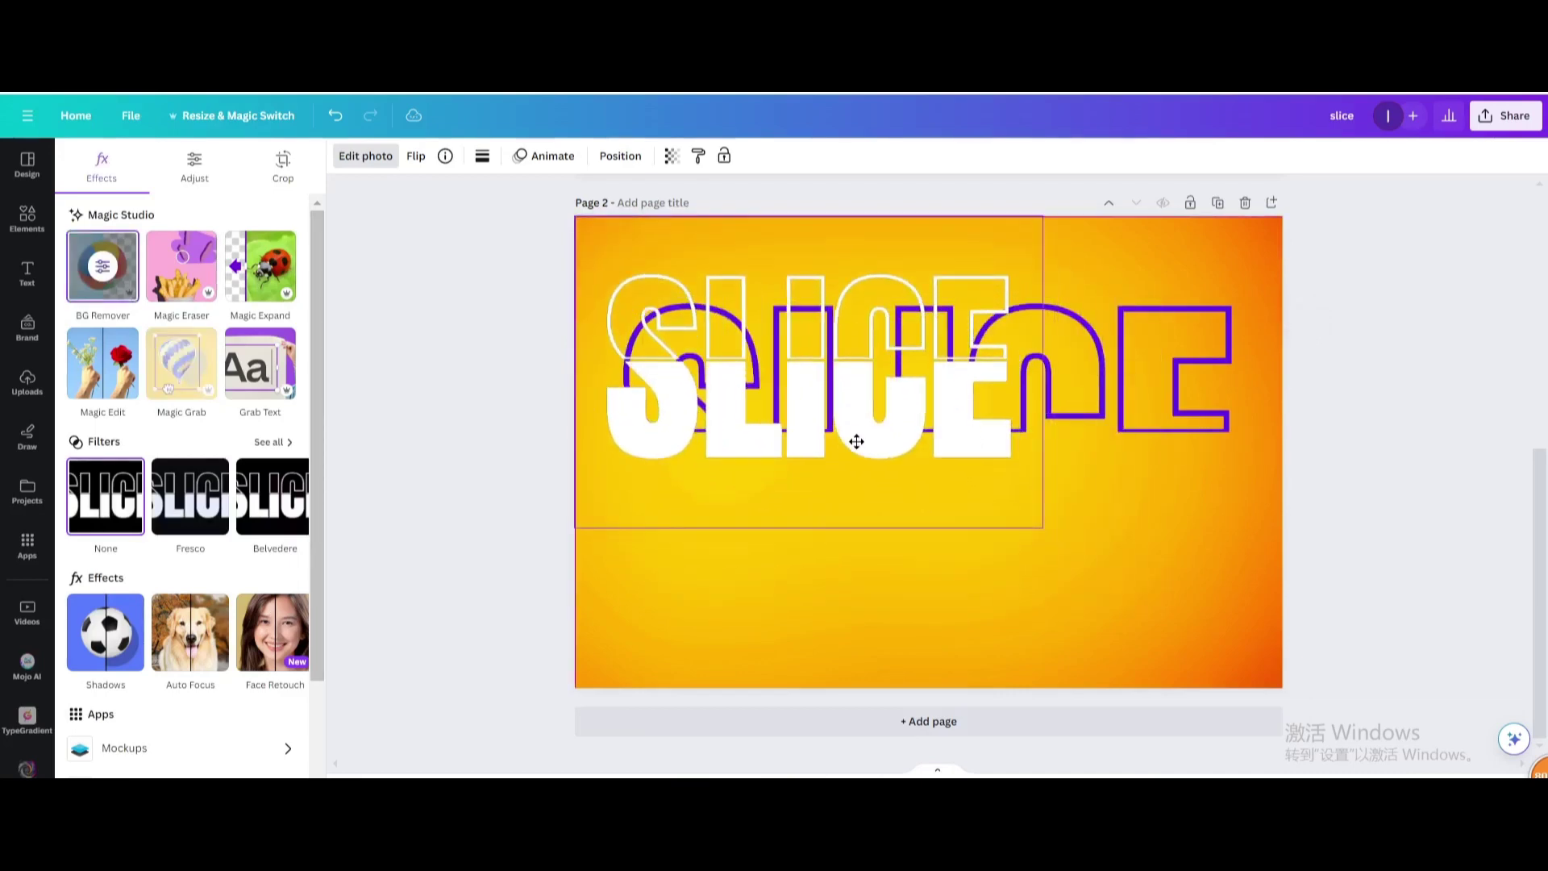
{"action": "left_click_drag", "start_coordinate": [1043, 534], "coordinate": [1282, 688]}
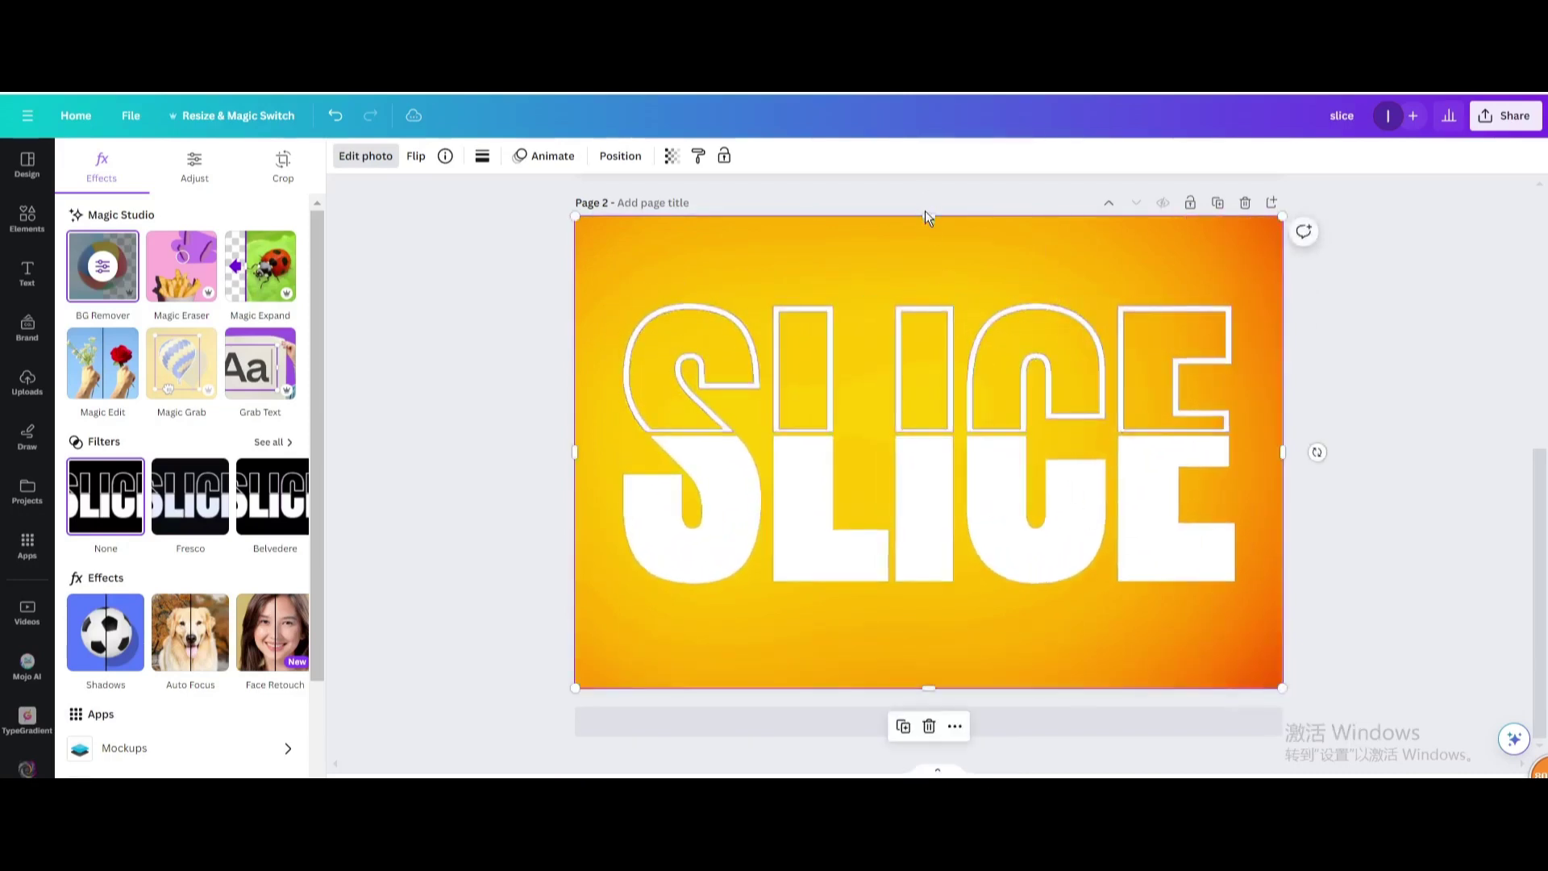
{"action": "left_click_drag", "start_coordinate": [926, 222], "coordinate": [929, 226]}
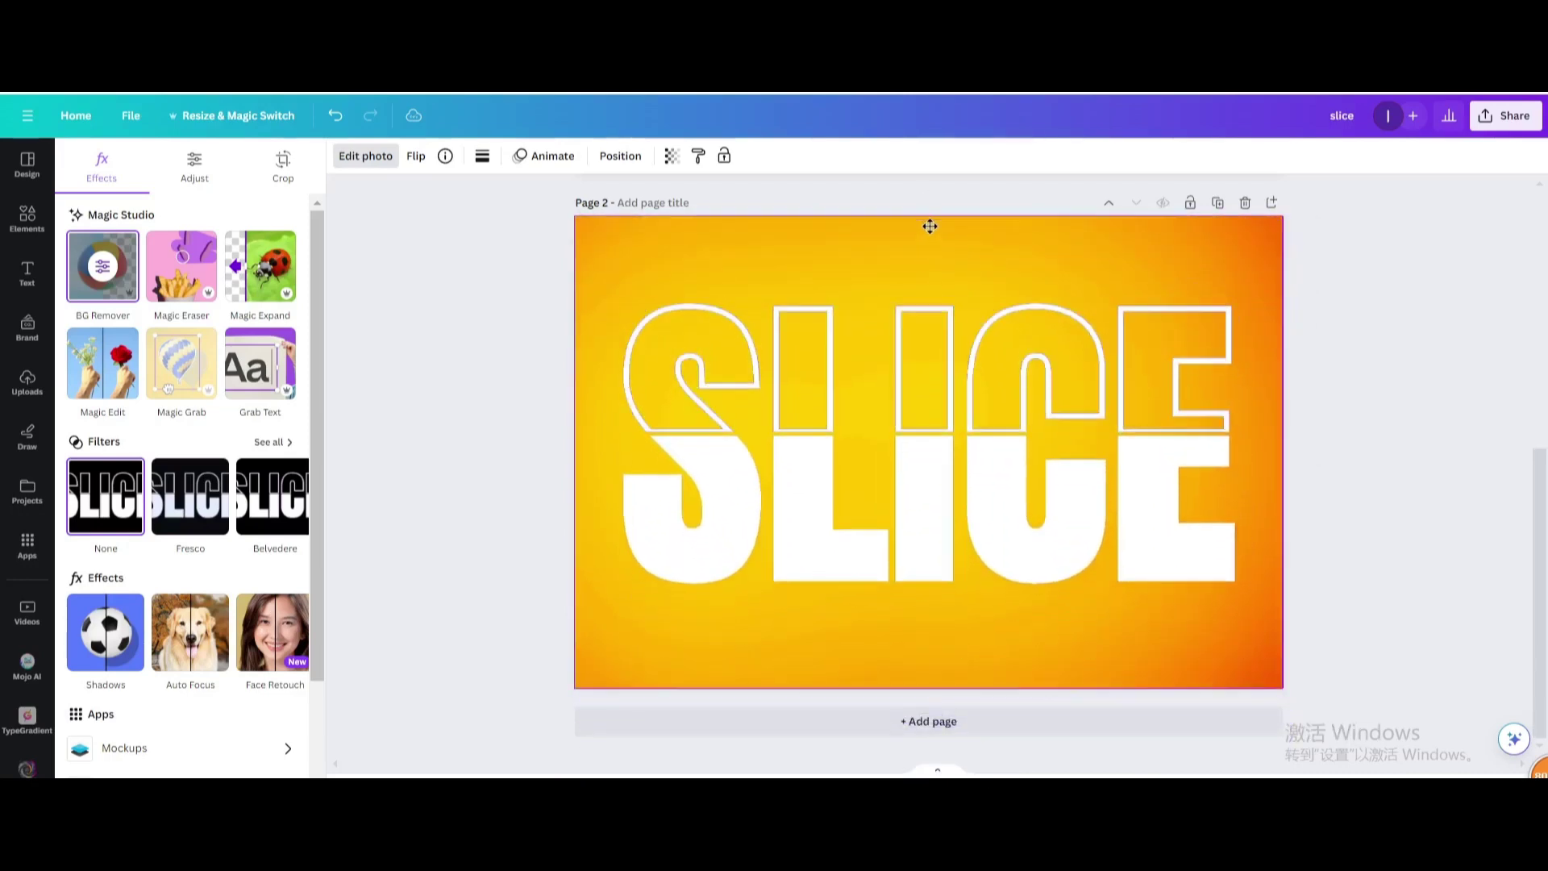
{"action": "left_click_drag", "start_coordinate": [929, 223], "coordinate": [934, 437]}
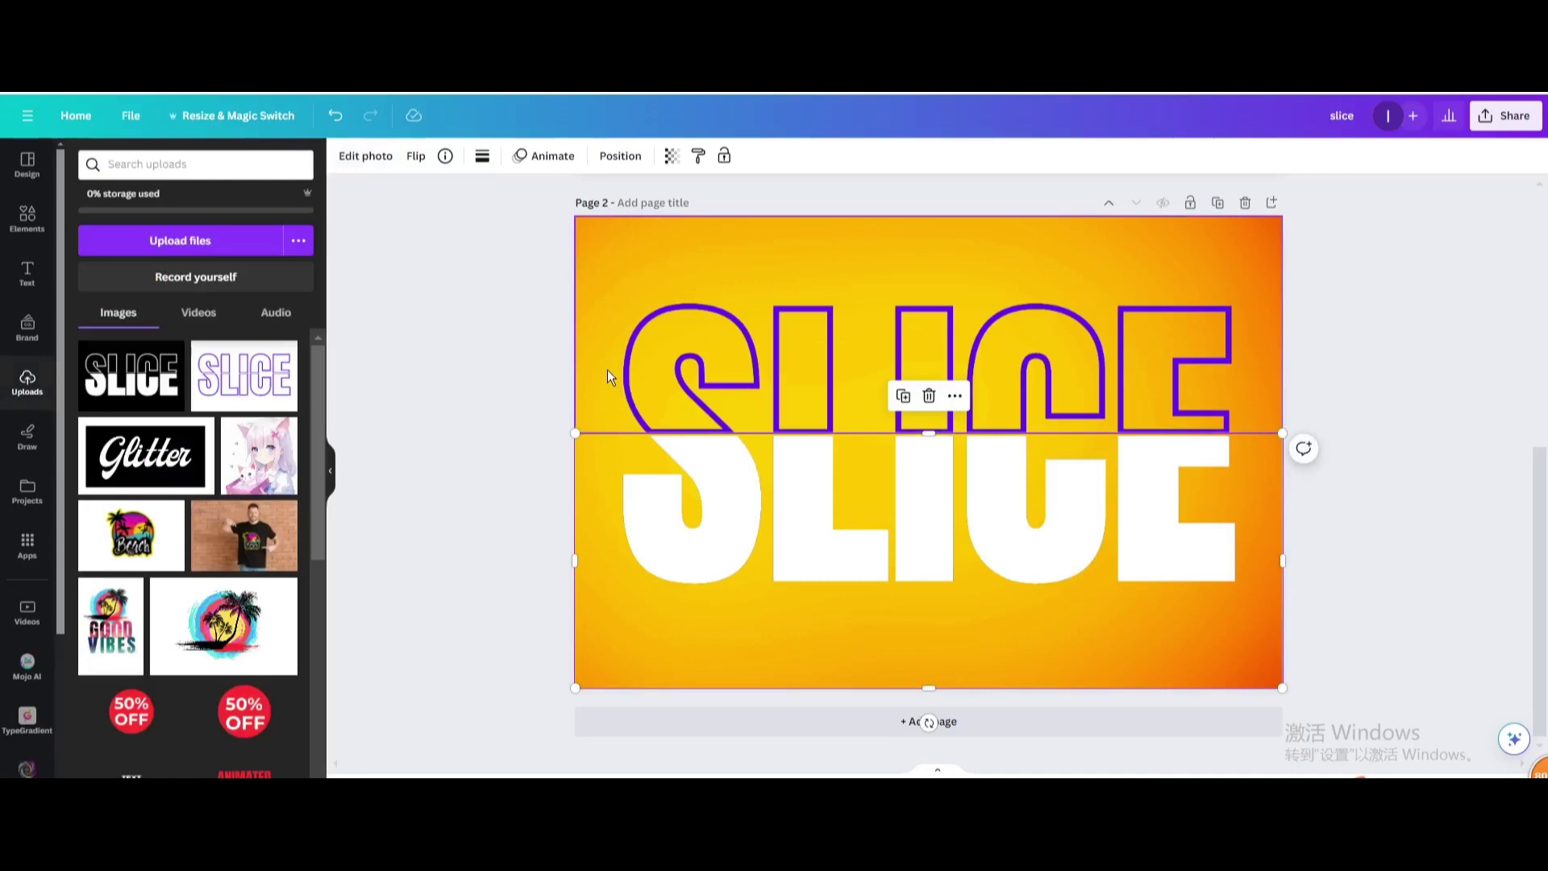
Step: Download page 2 alone as a JPG file
{"action": "left_click", "coordinate": [536, 409]}
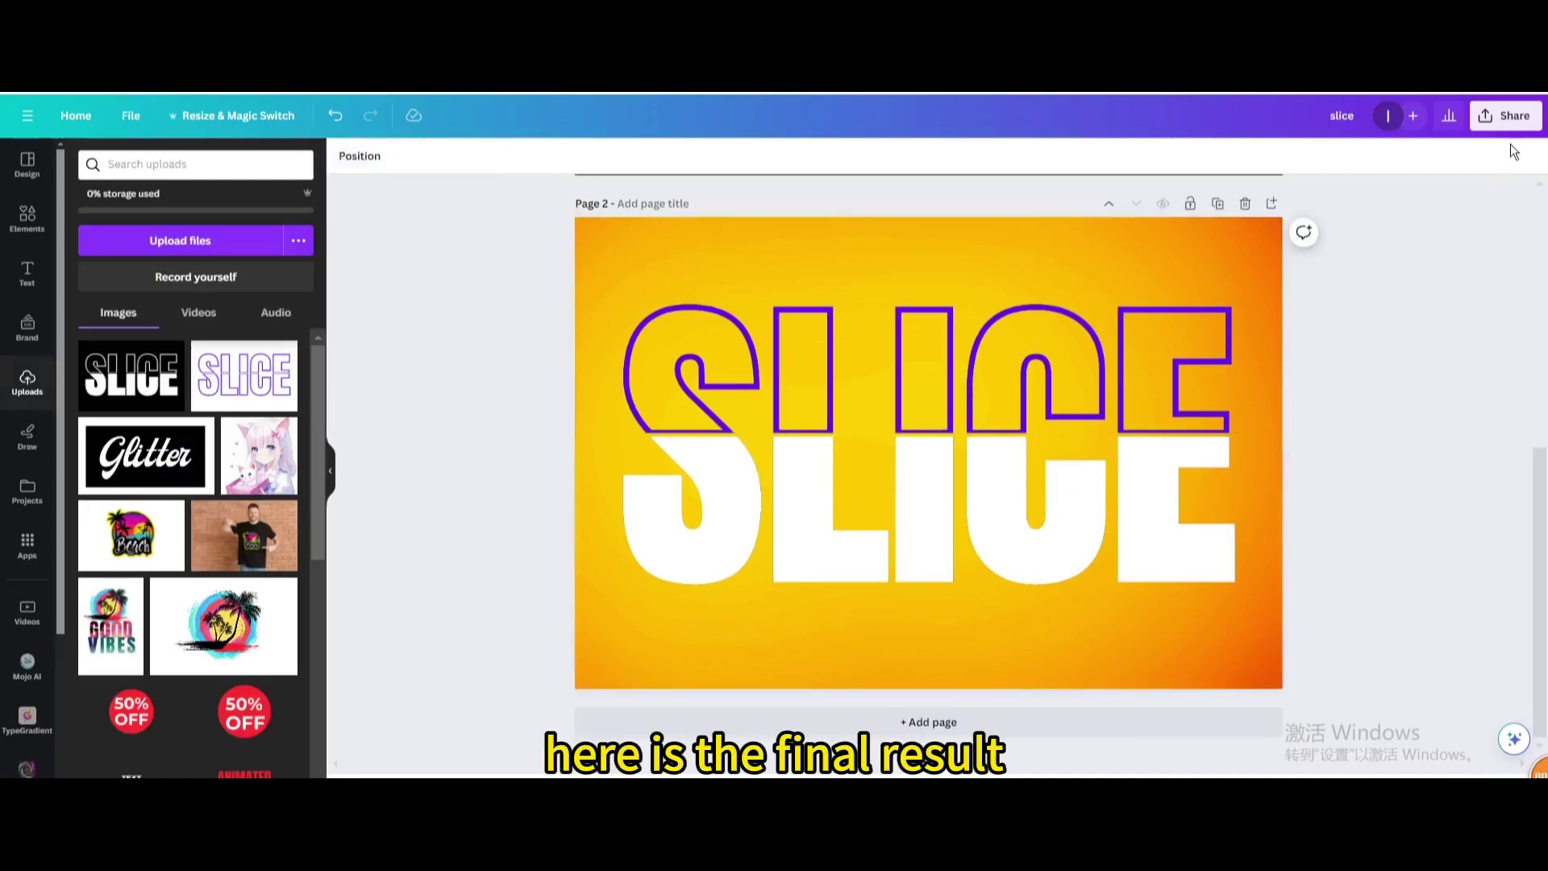
{"action": "left_click", "coordinate": [1504, 115]}
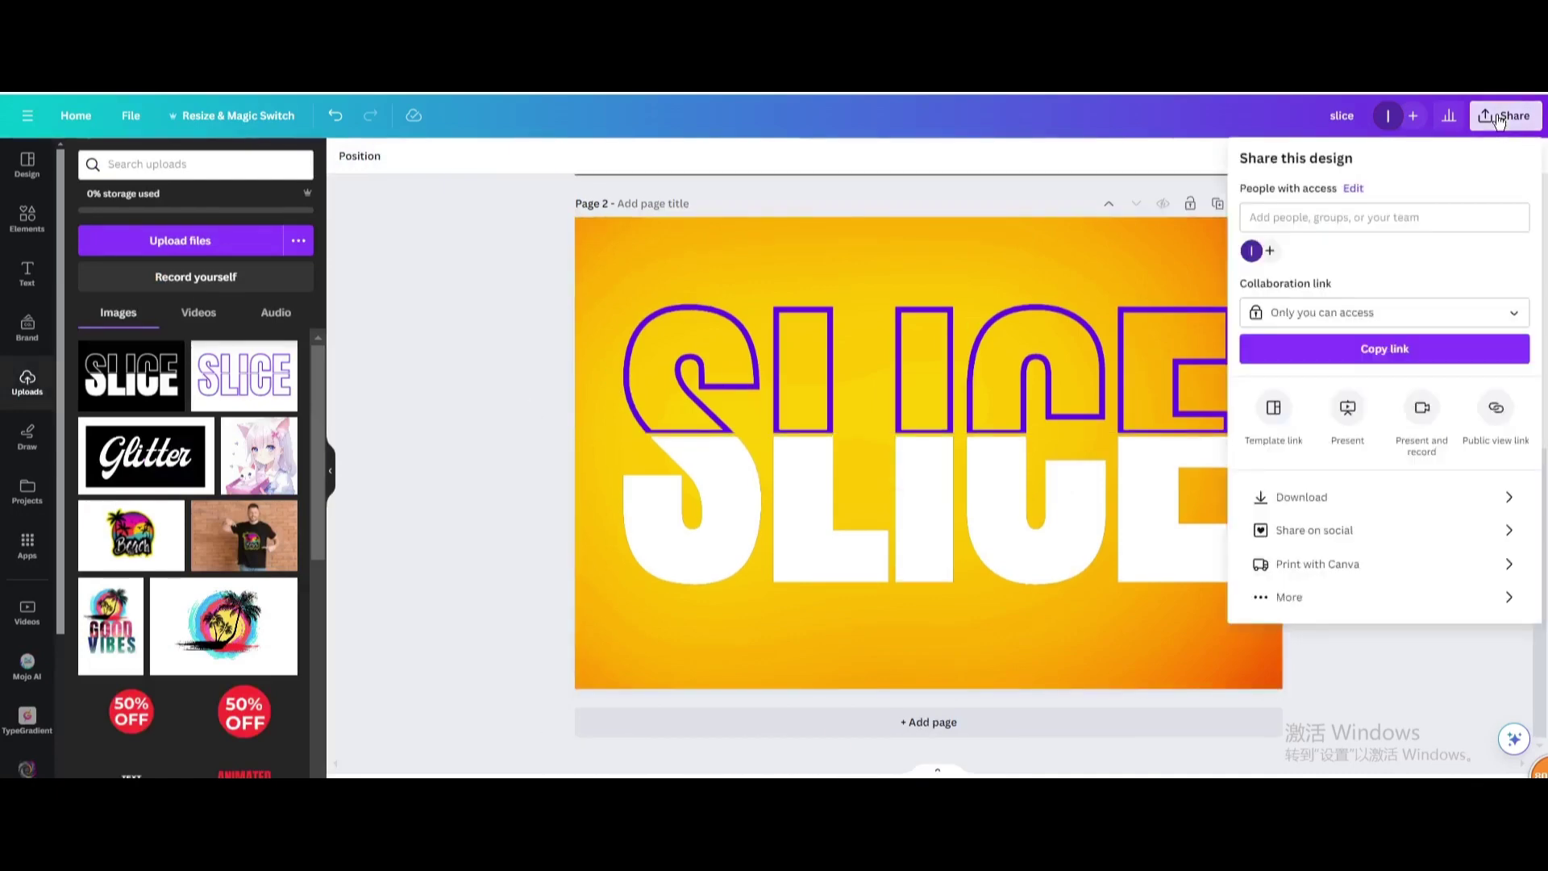
{"action": "left_click", "coordinate": [1302, 497]}
{"action": "left_click", "coordinate": [1386, 221]}
{"action": "left_click", "coordinate": [1294, 267]}
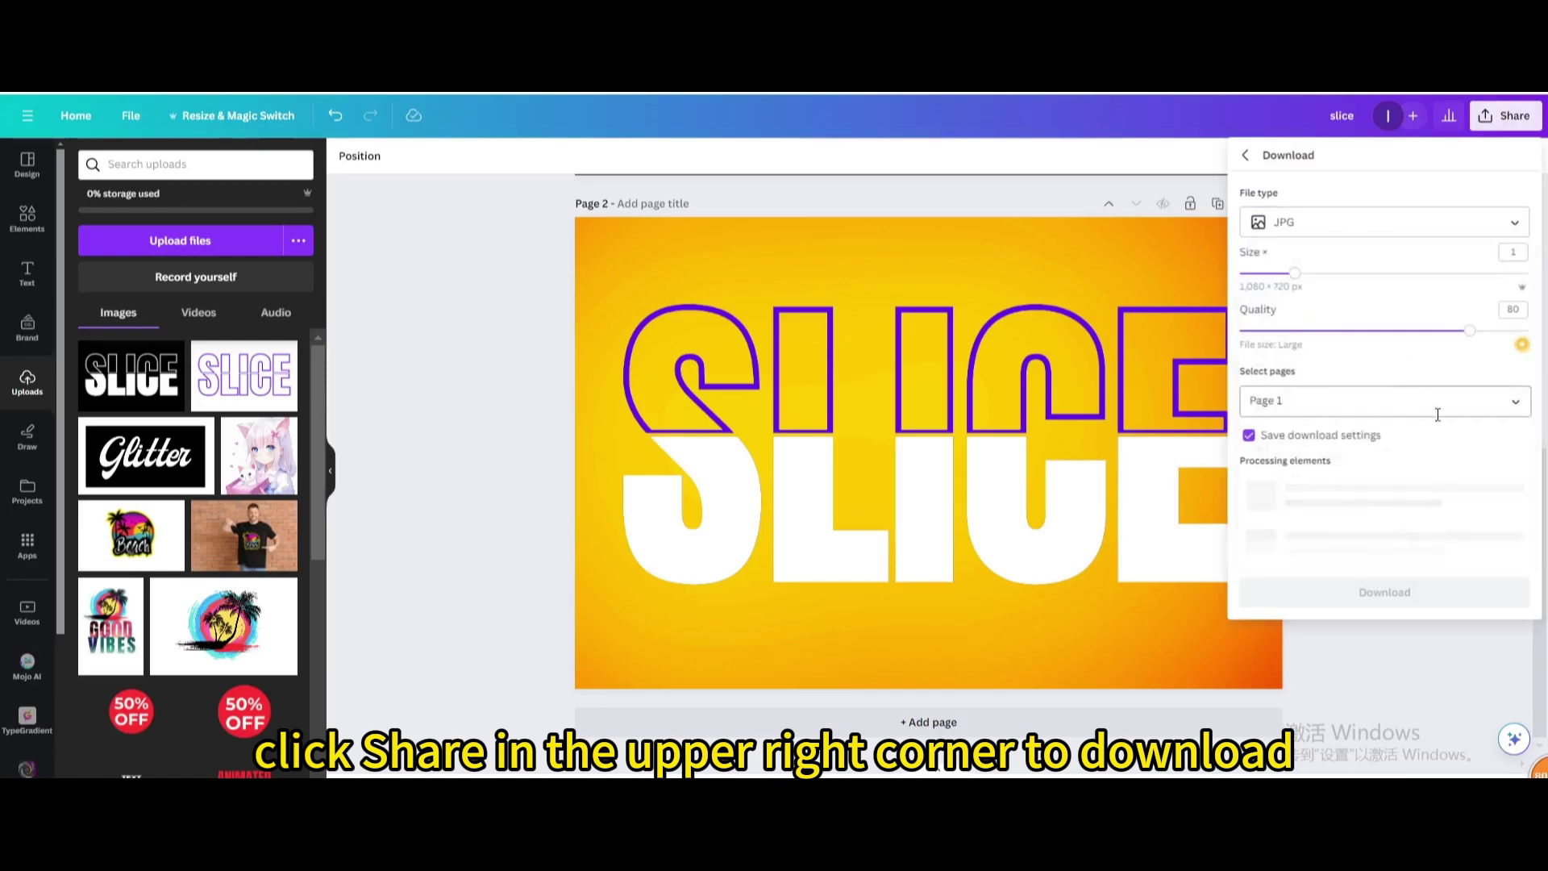
{"action": "left_click", "coordinate": [1501, 401]}
{"action": "left_click", "coordinate": [1518, 487]}
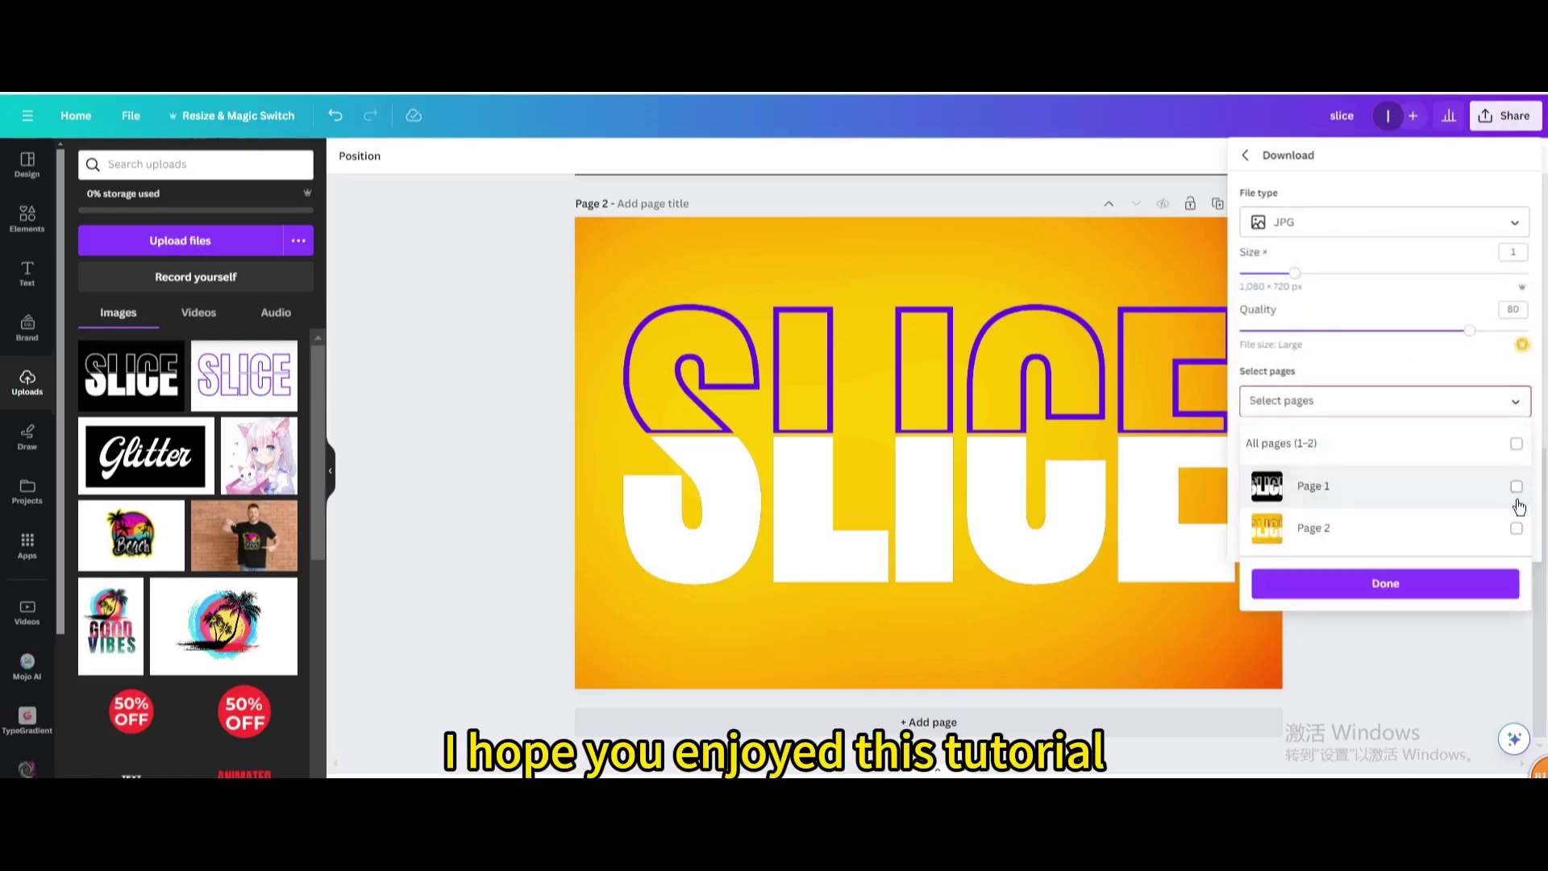
{"action": "left_click", "coordinate": [1518, 528]}
{"action": "left_click", "coordinate": [1384, 583]}
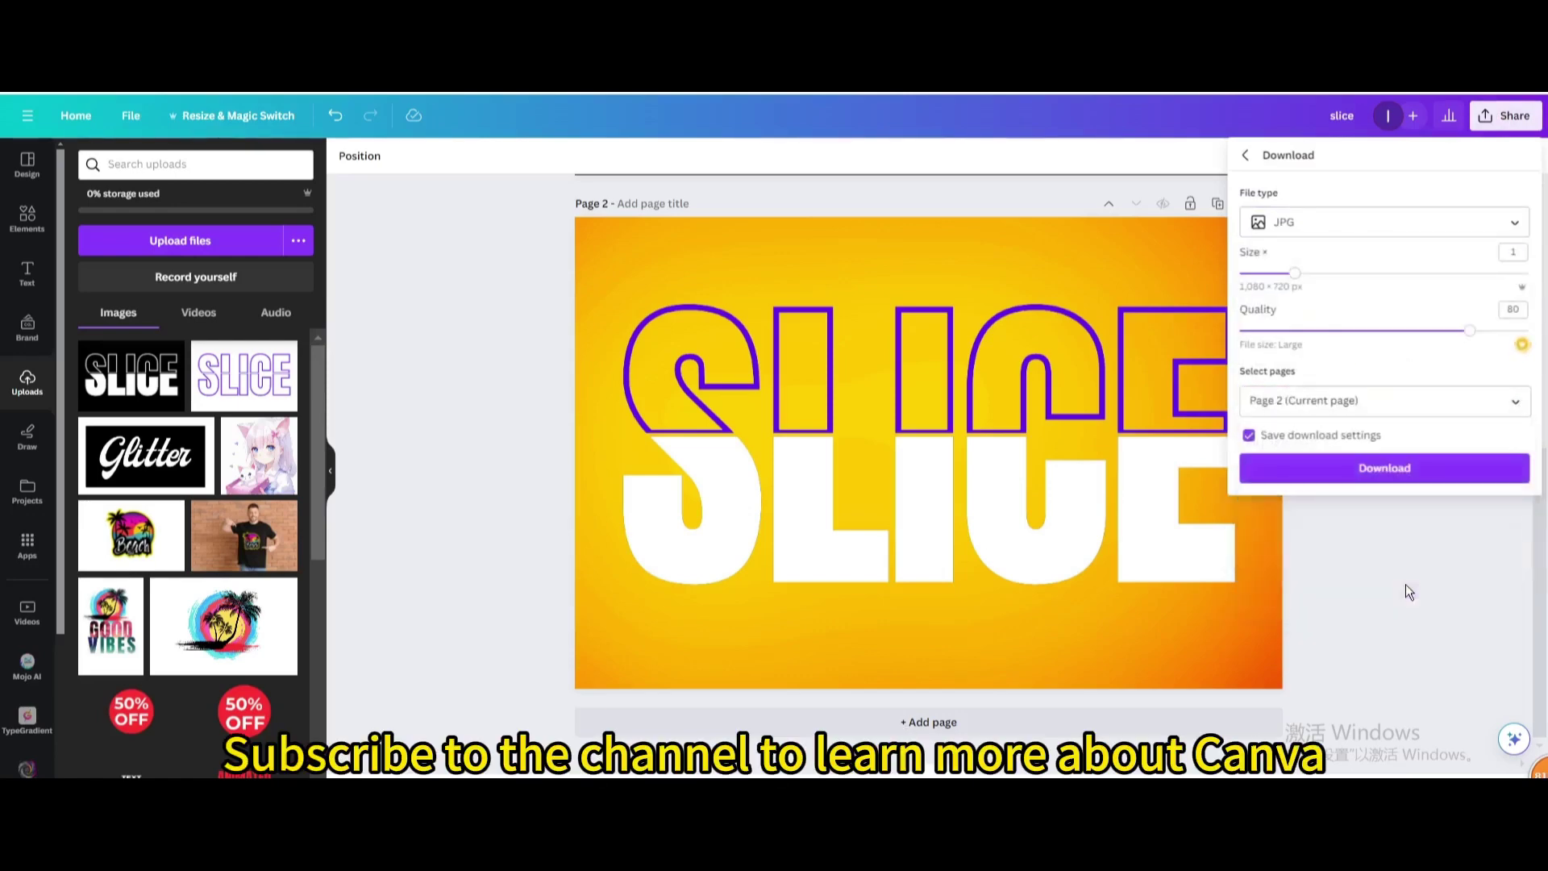
{"action": "left_click", "coordinate": [1384, 468]}
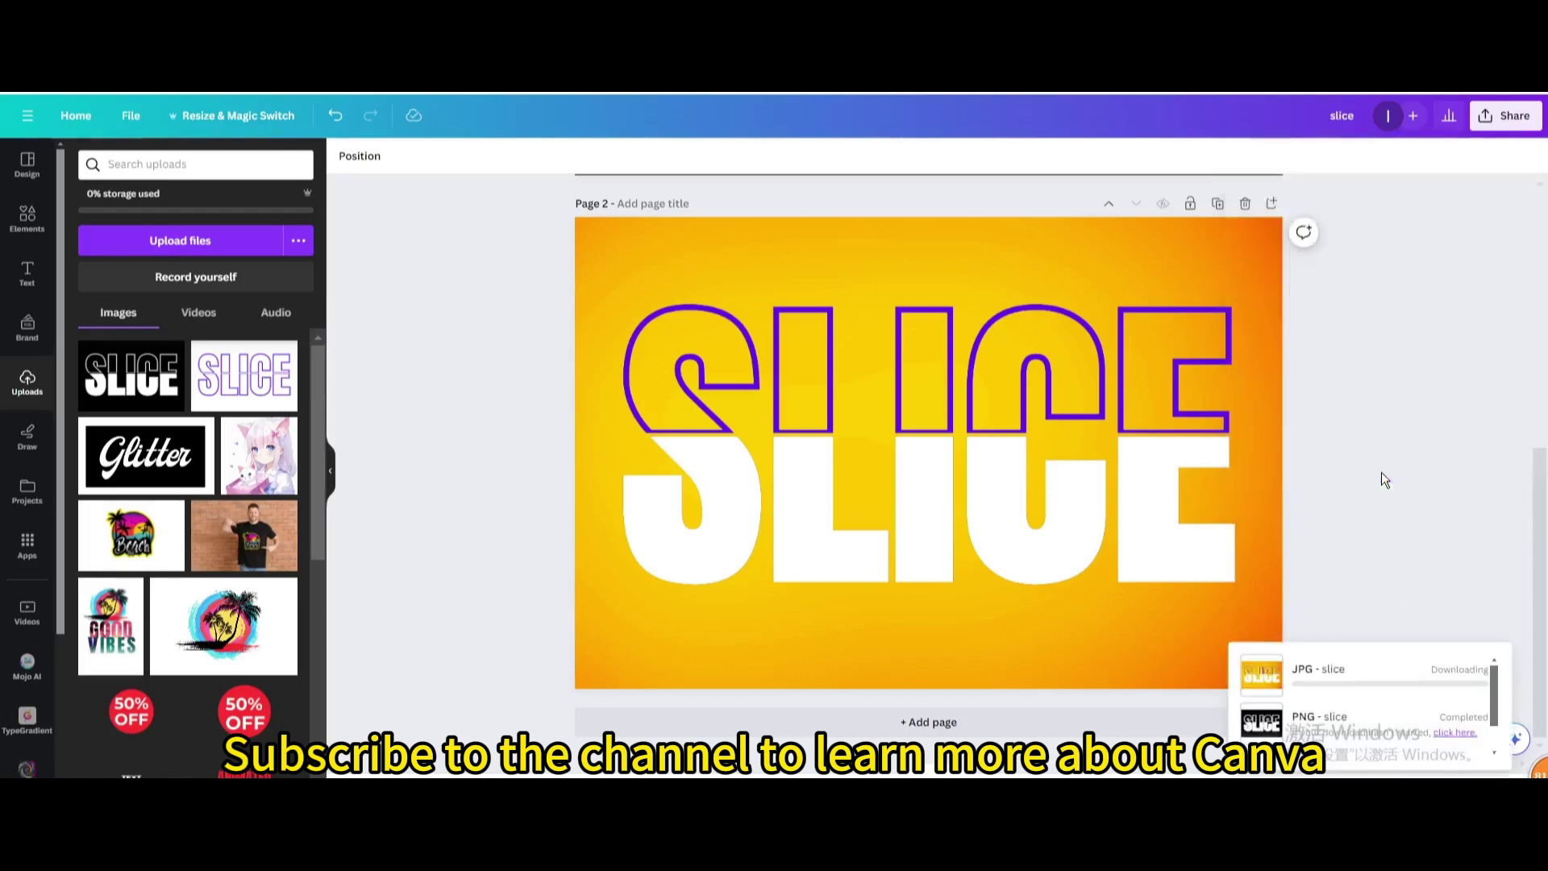